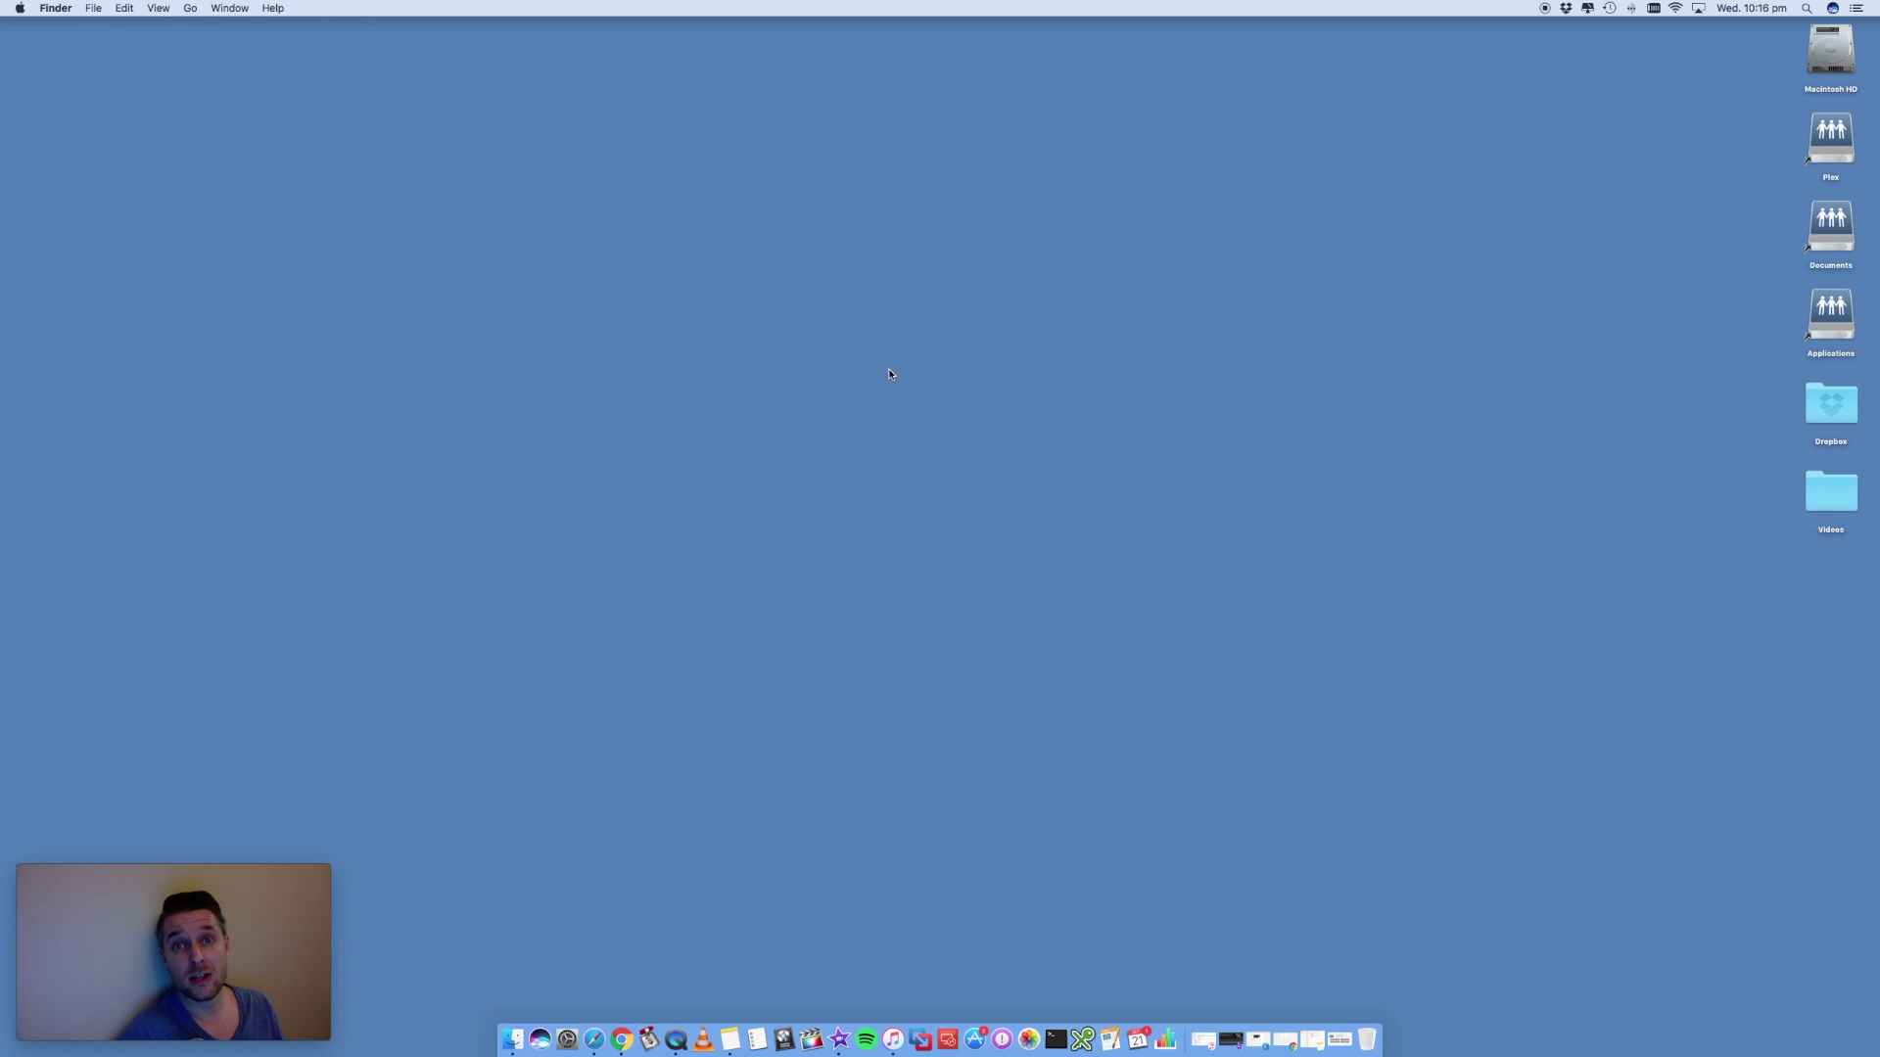
# Step: Open a file browser window and look through the Documents, Desktop and Applications folders for items that could be removed
pyautogui.click(512, 1040)
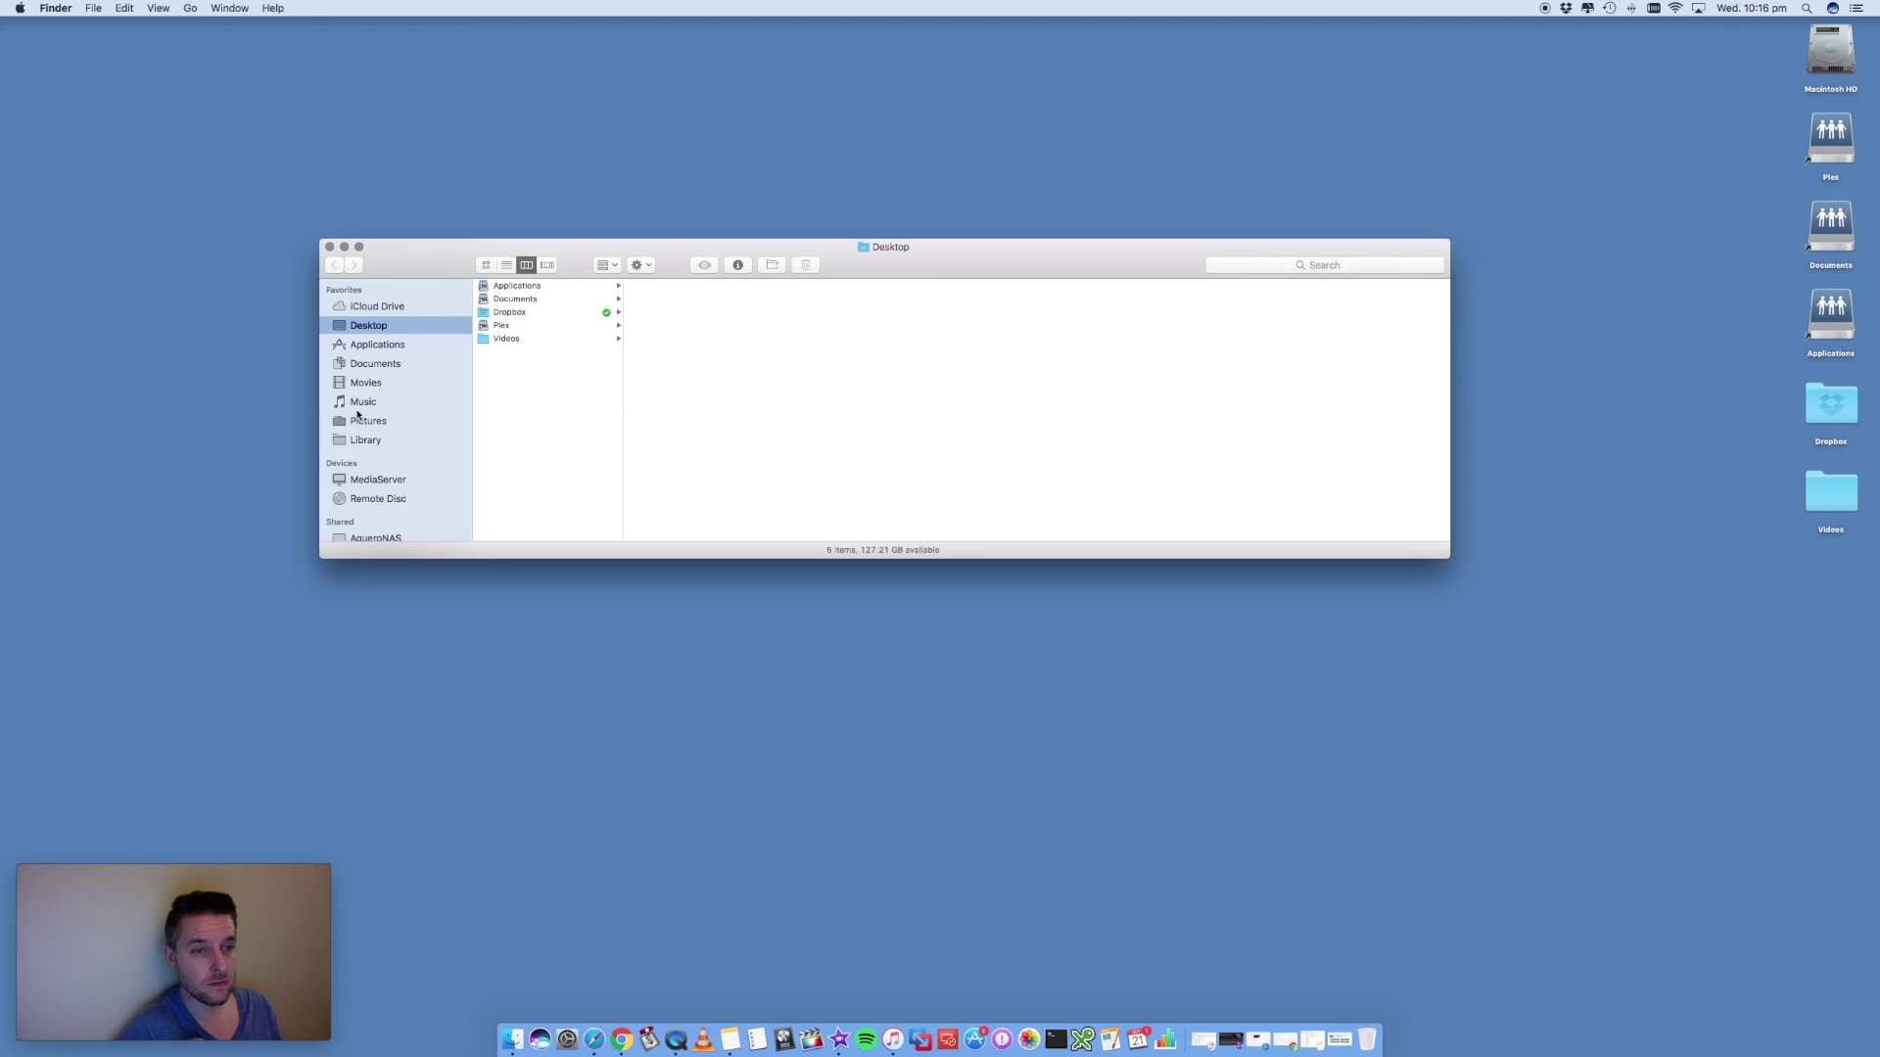
pyautogui.click(380, 365)
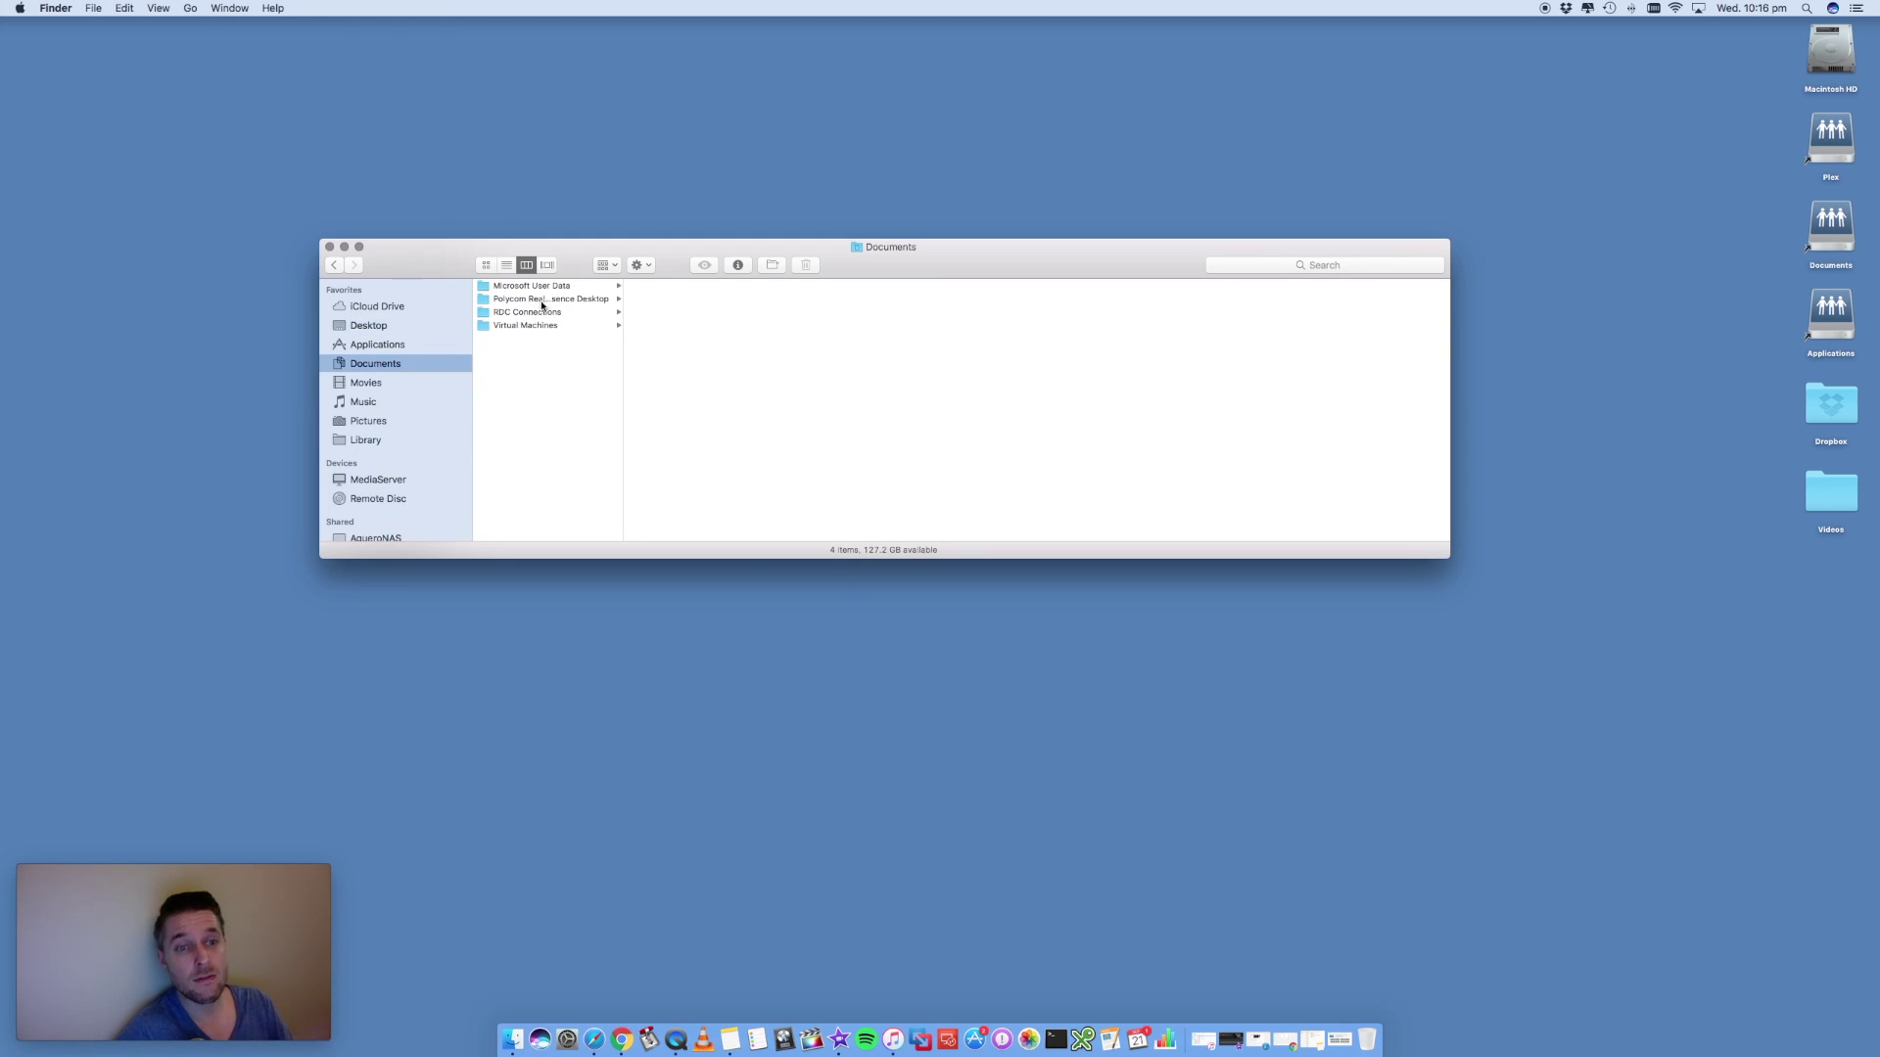
pyautogui.click(381, 328)
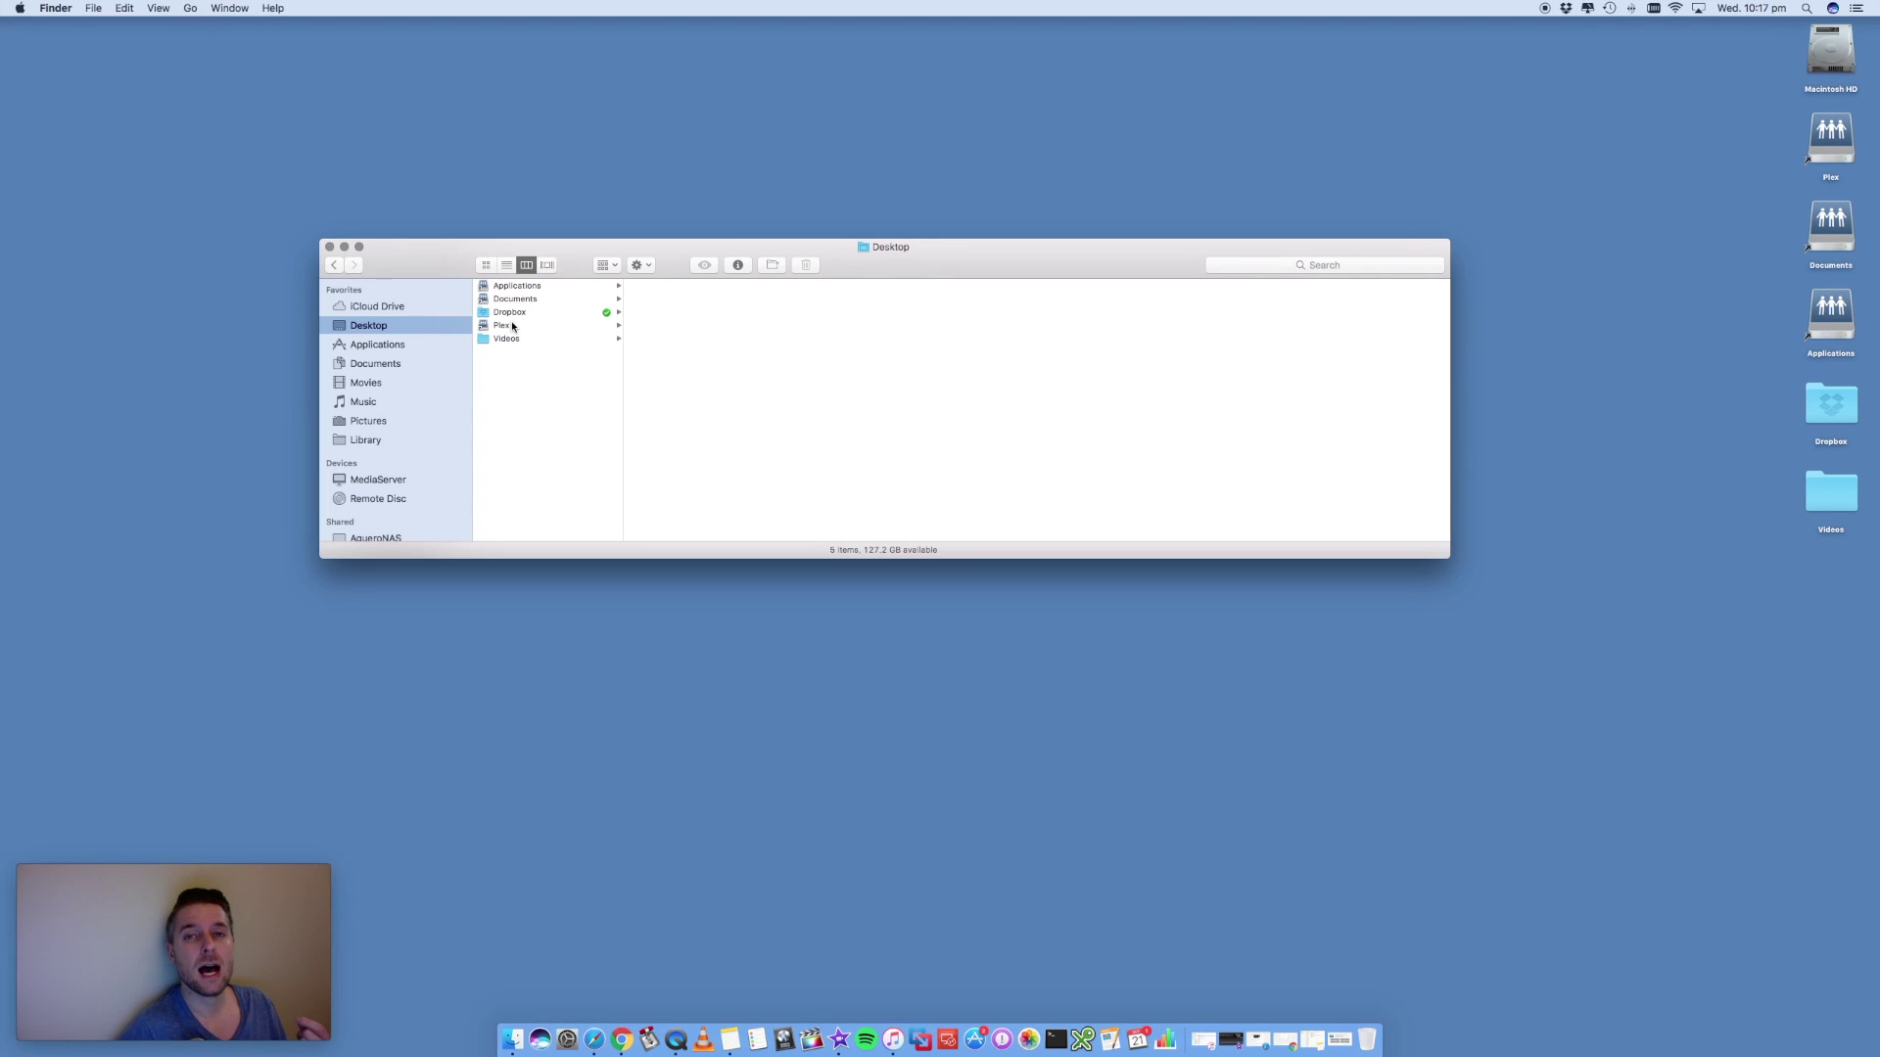
pyautogui.click(378, 350)
pyautogui.scroll(-10, 549, 377)
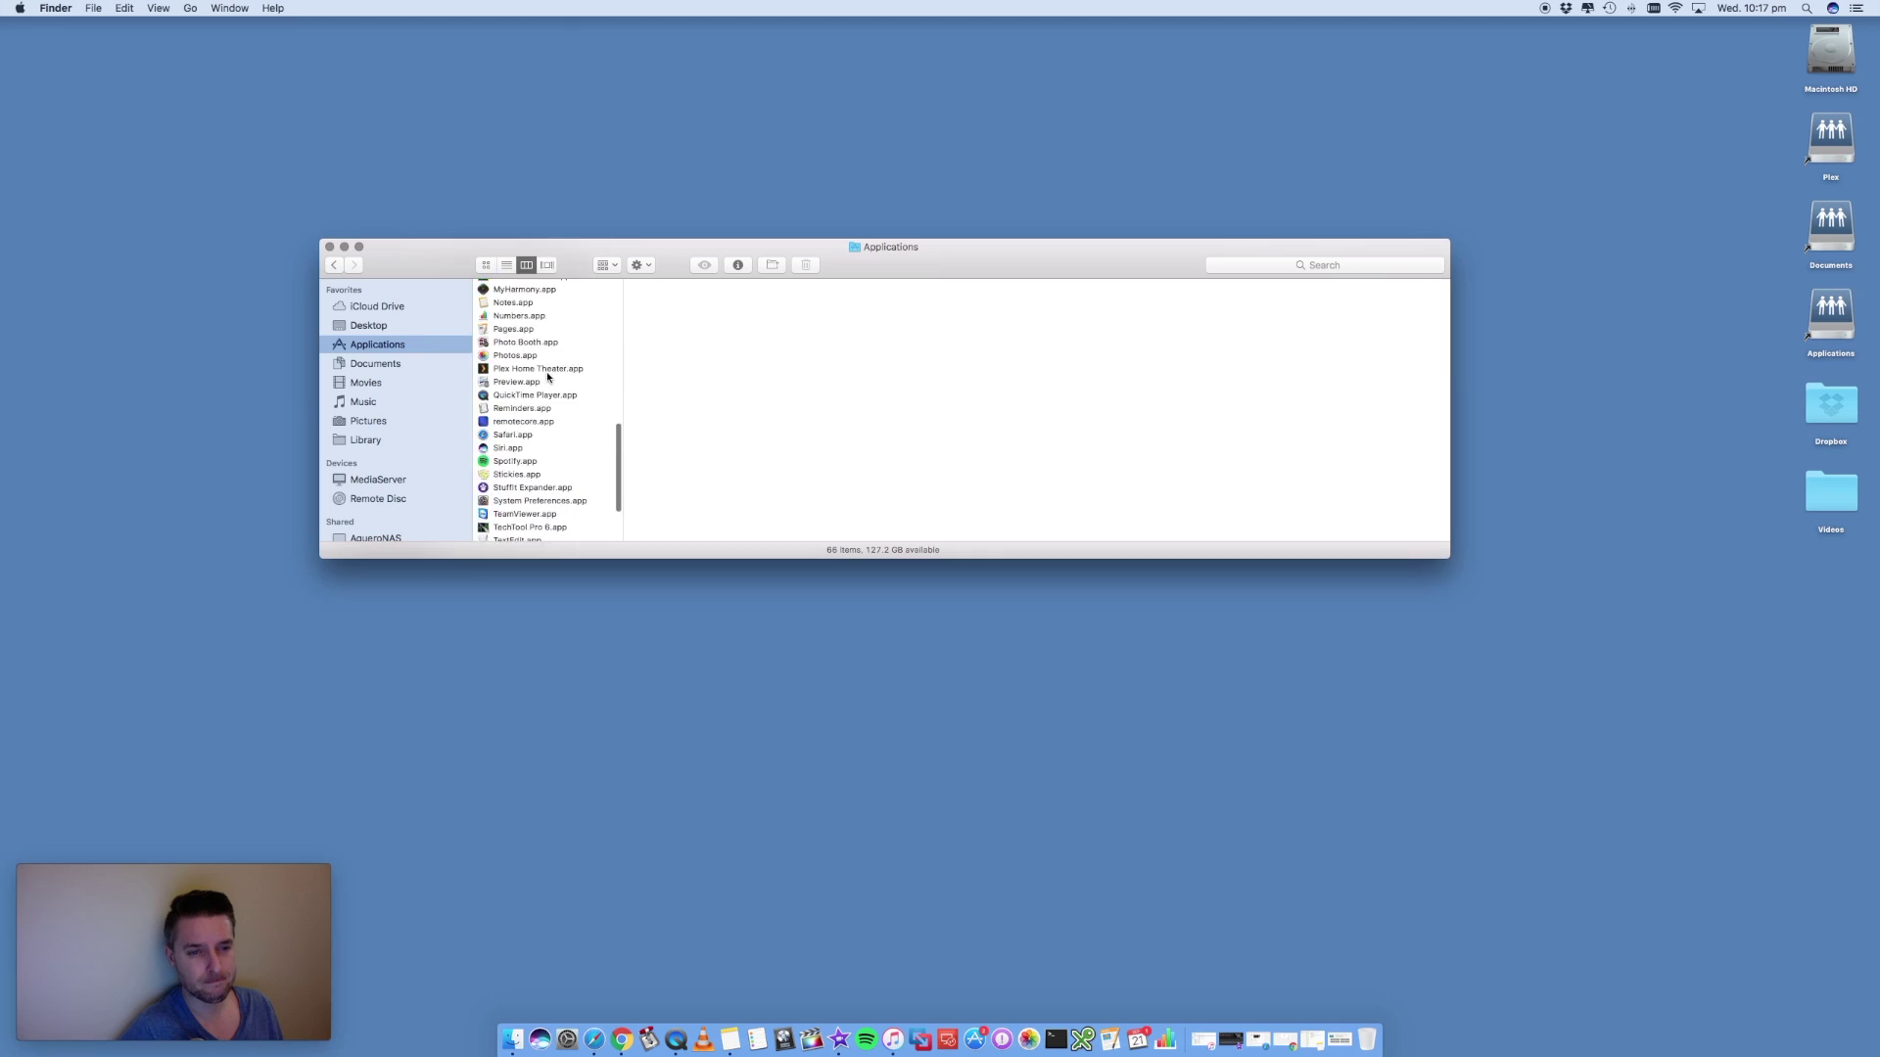
pyautogui.scroll(10, 548, 377)
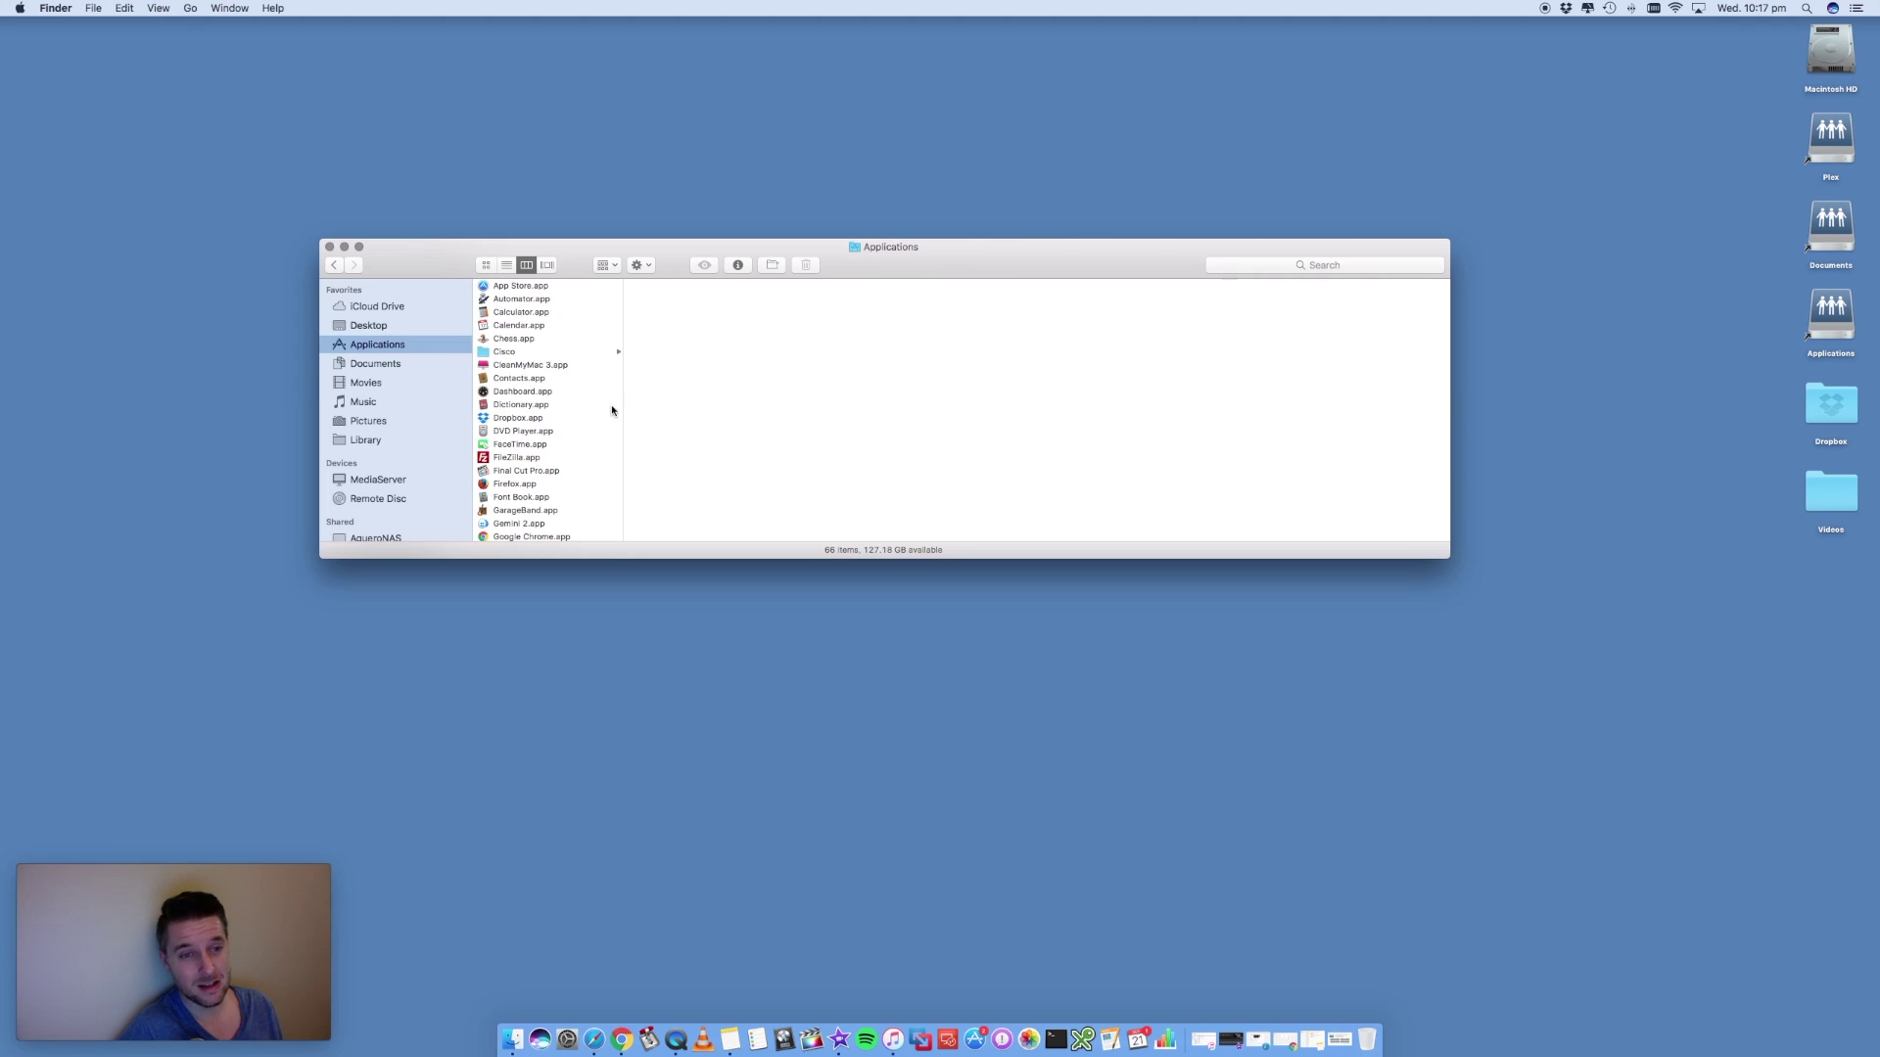
pyautogui.scroll(-10, 522, 385)
pyautogui.scroll(10, 523, 385)
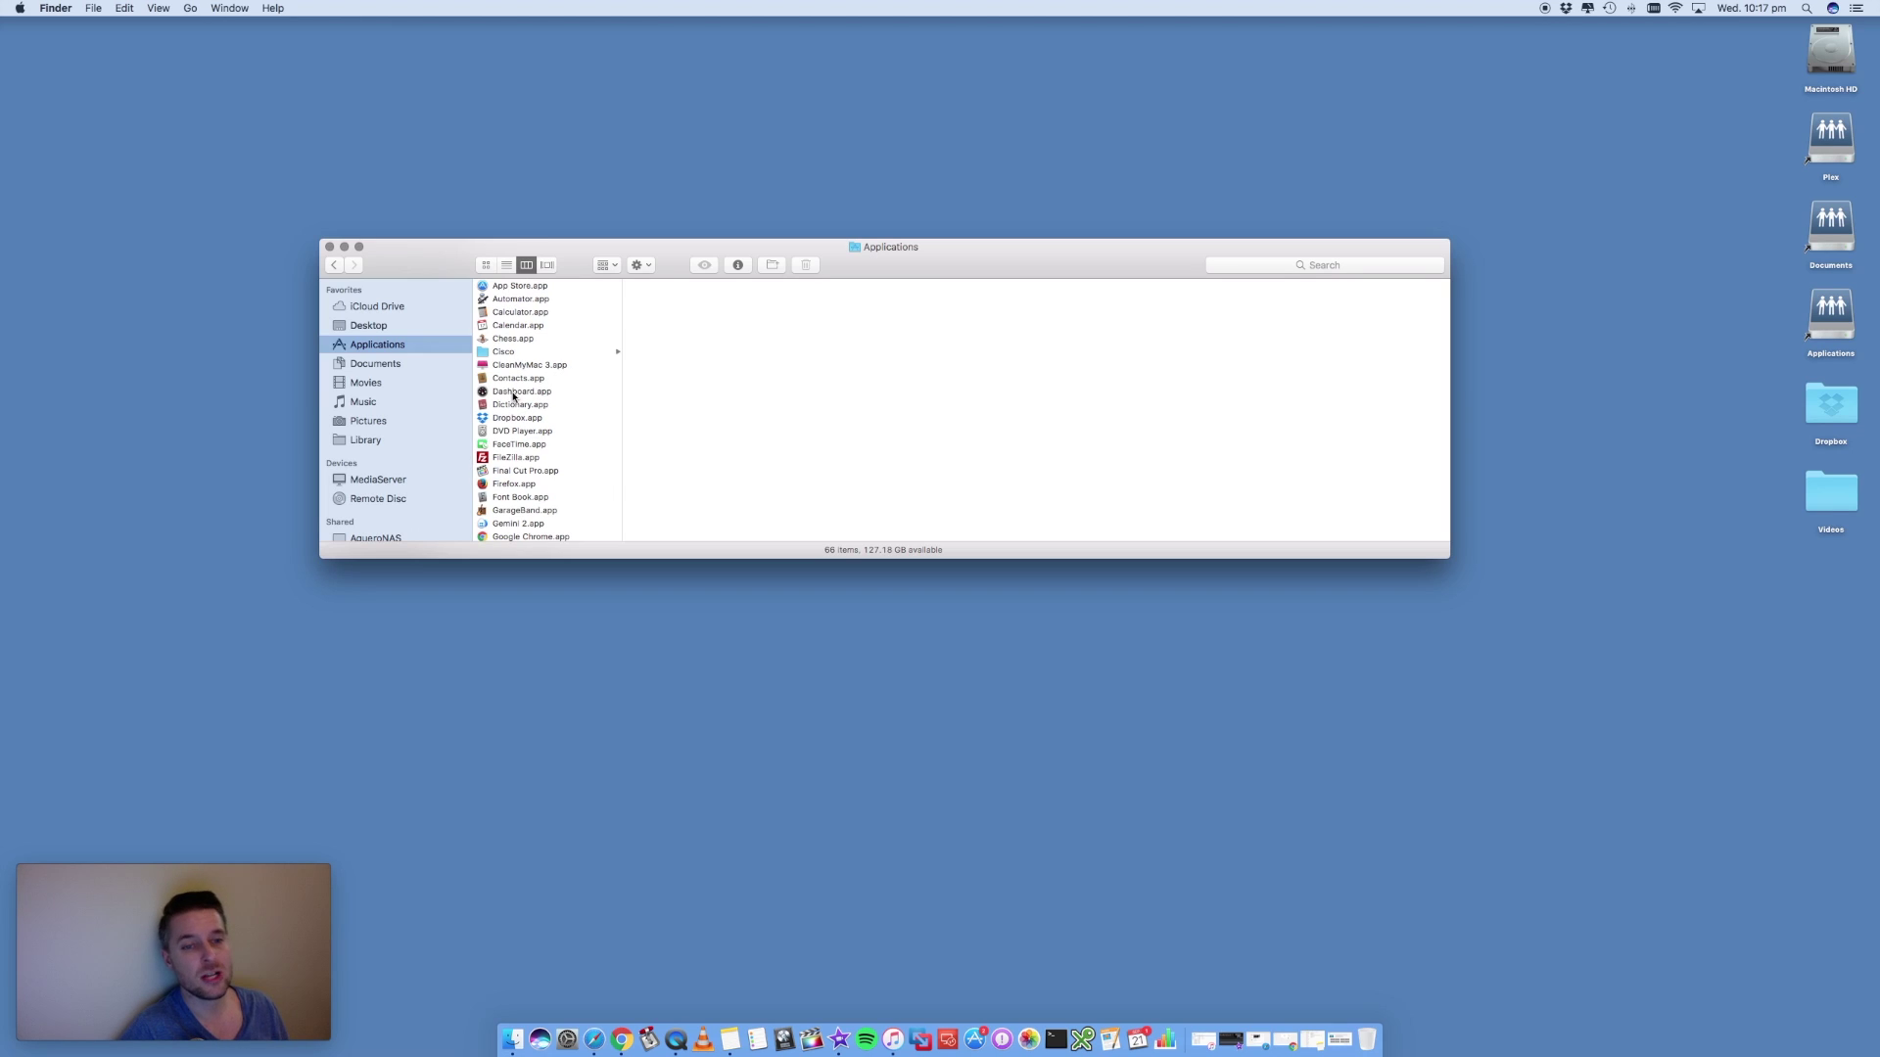
# Step: Select Dashboard.app in the Applications folder and view the actions available for it, including moving it to the Trash
pyautogui.click(502, 395)
pyautogui.moveTo(502, 396); pyautogui.dragTo(1268, 933)
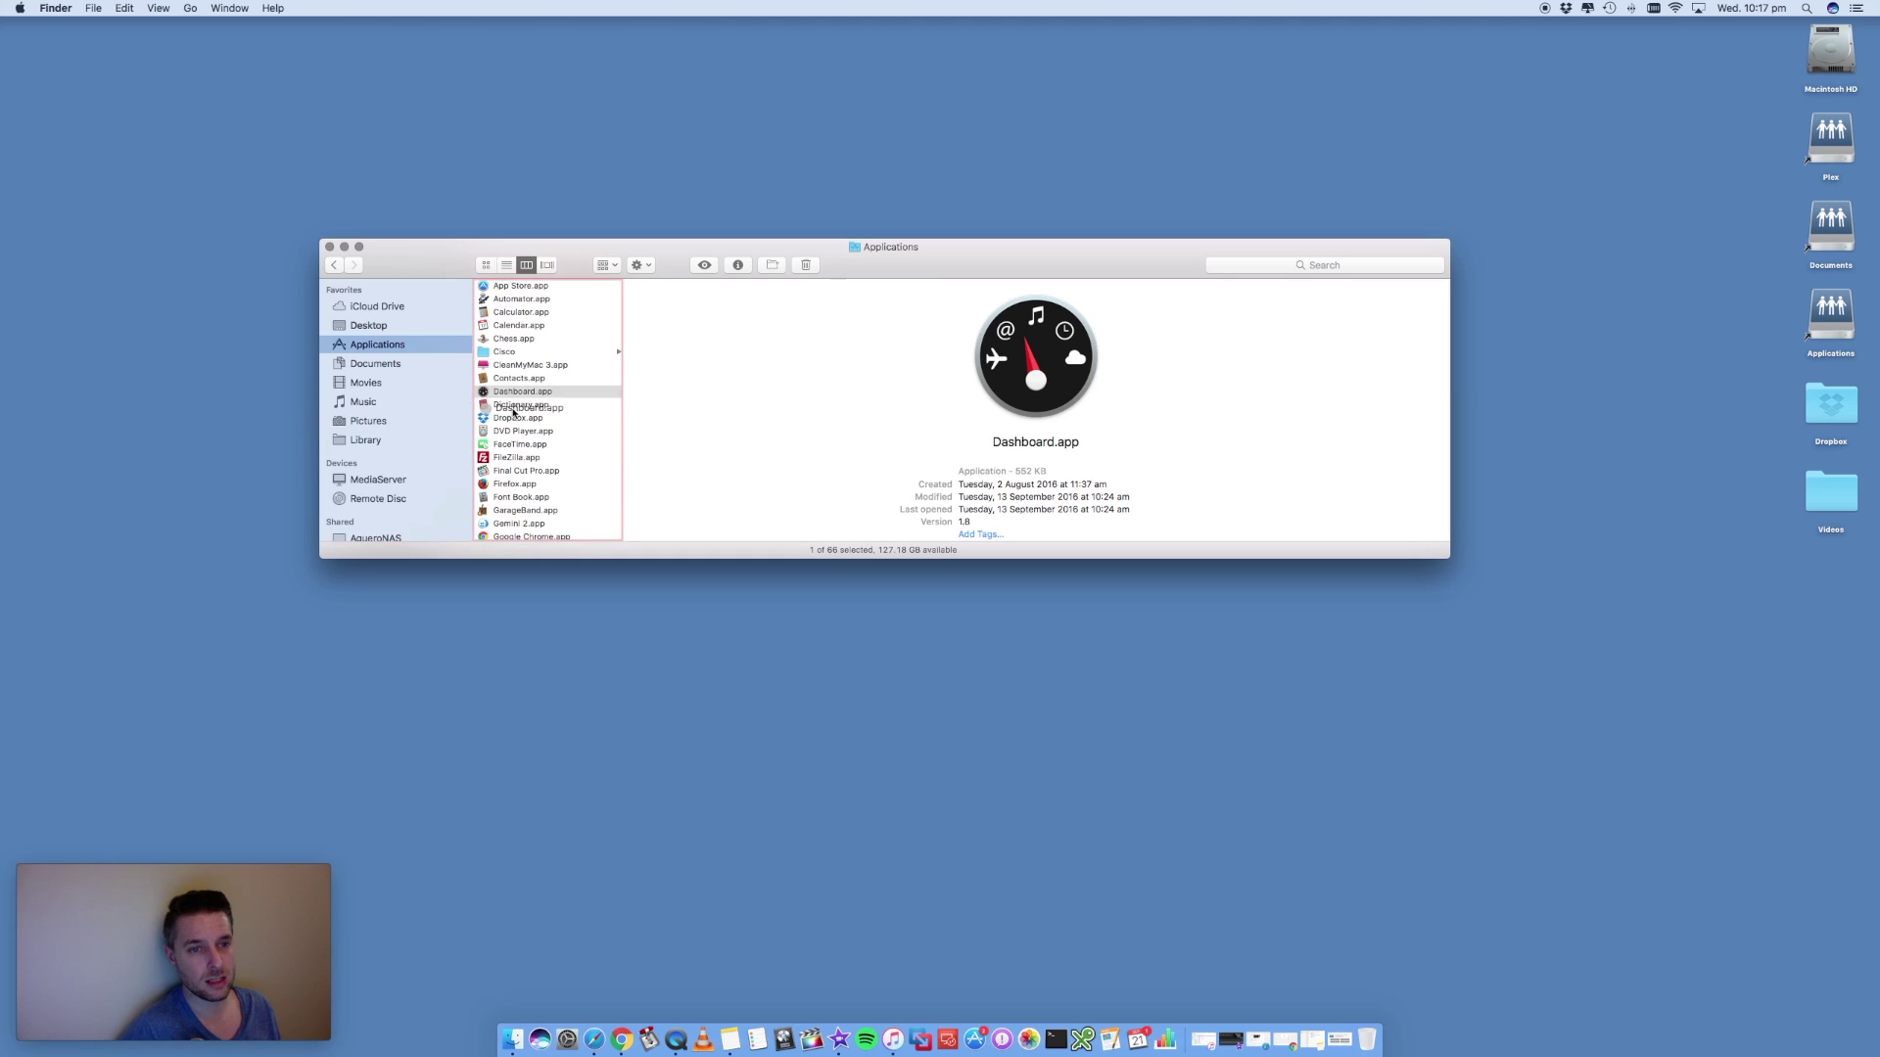
pyautogui.rightClick(554, 396)
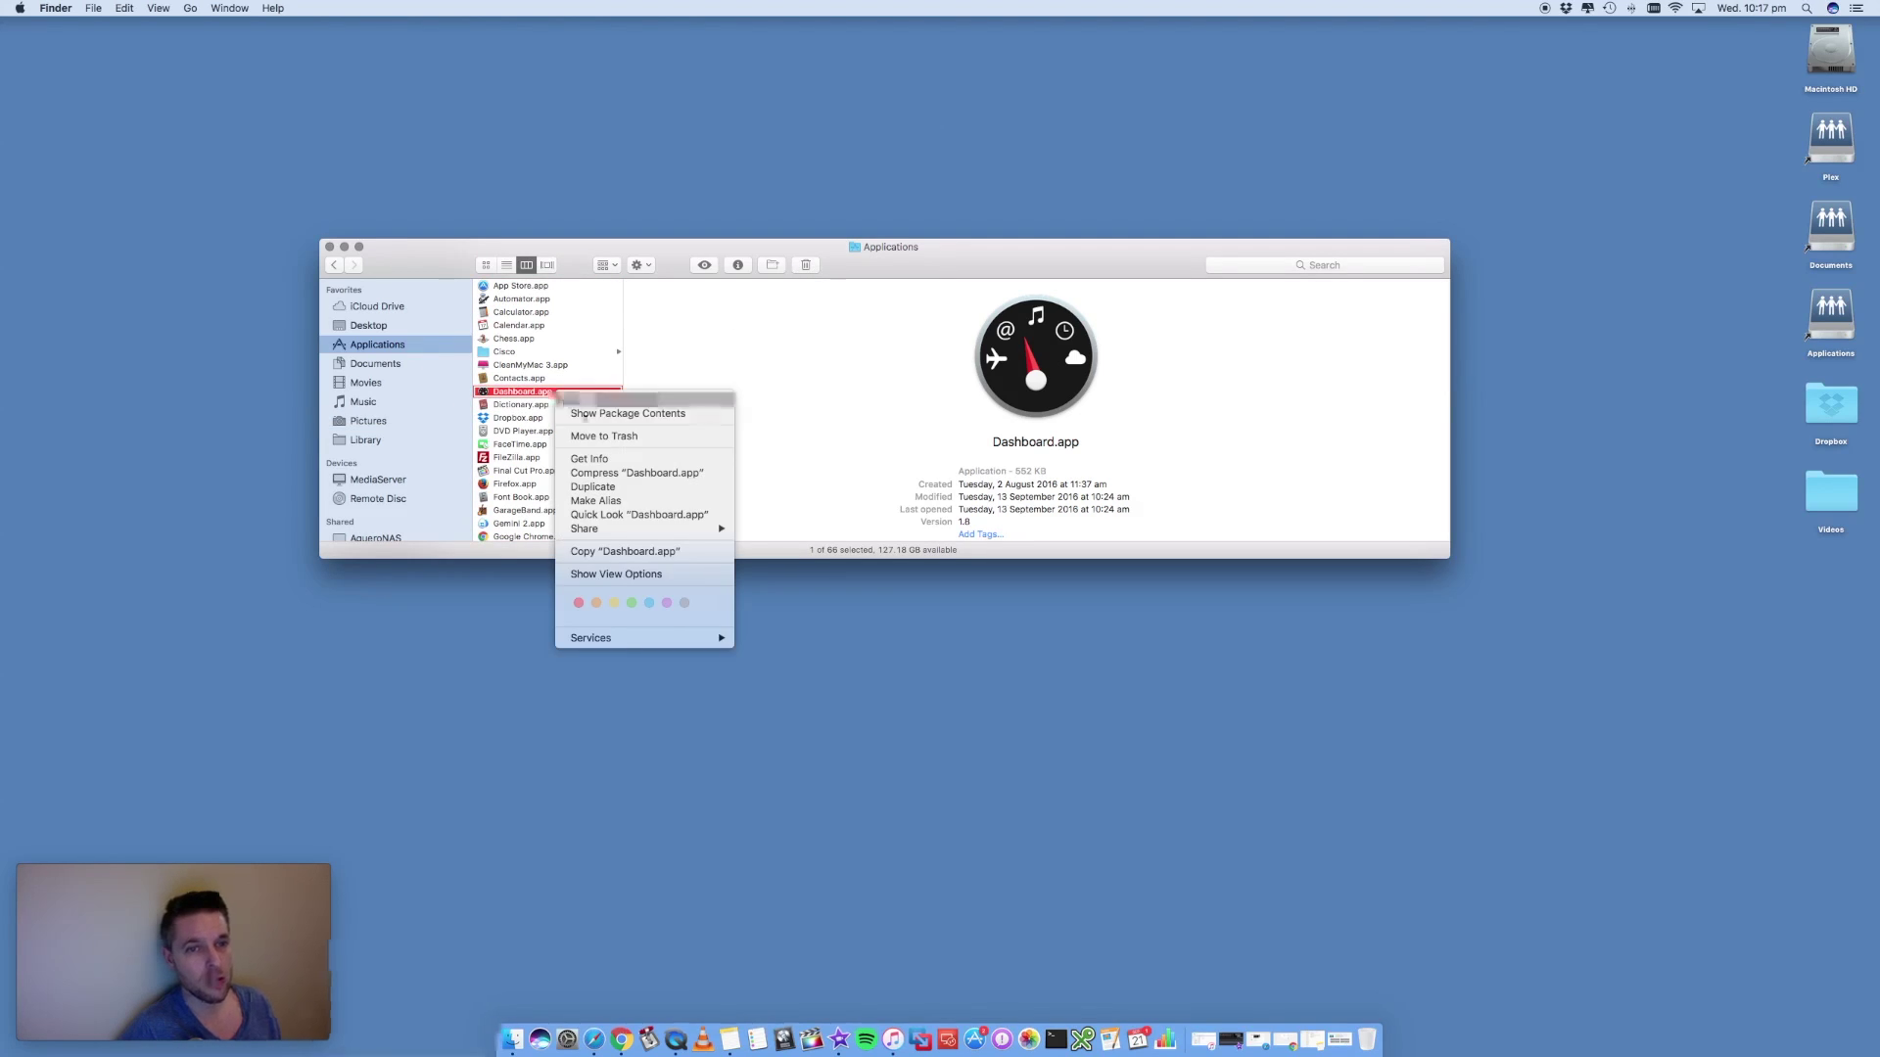
pyautogui.click(577, 266)
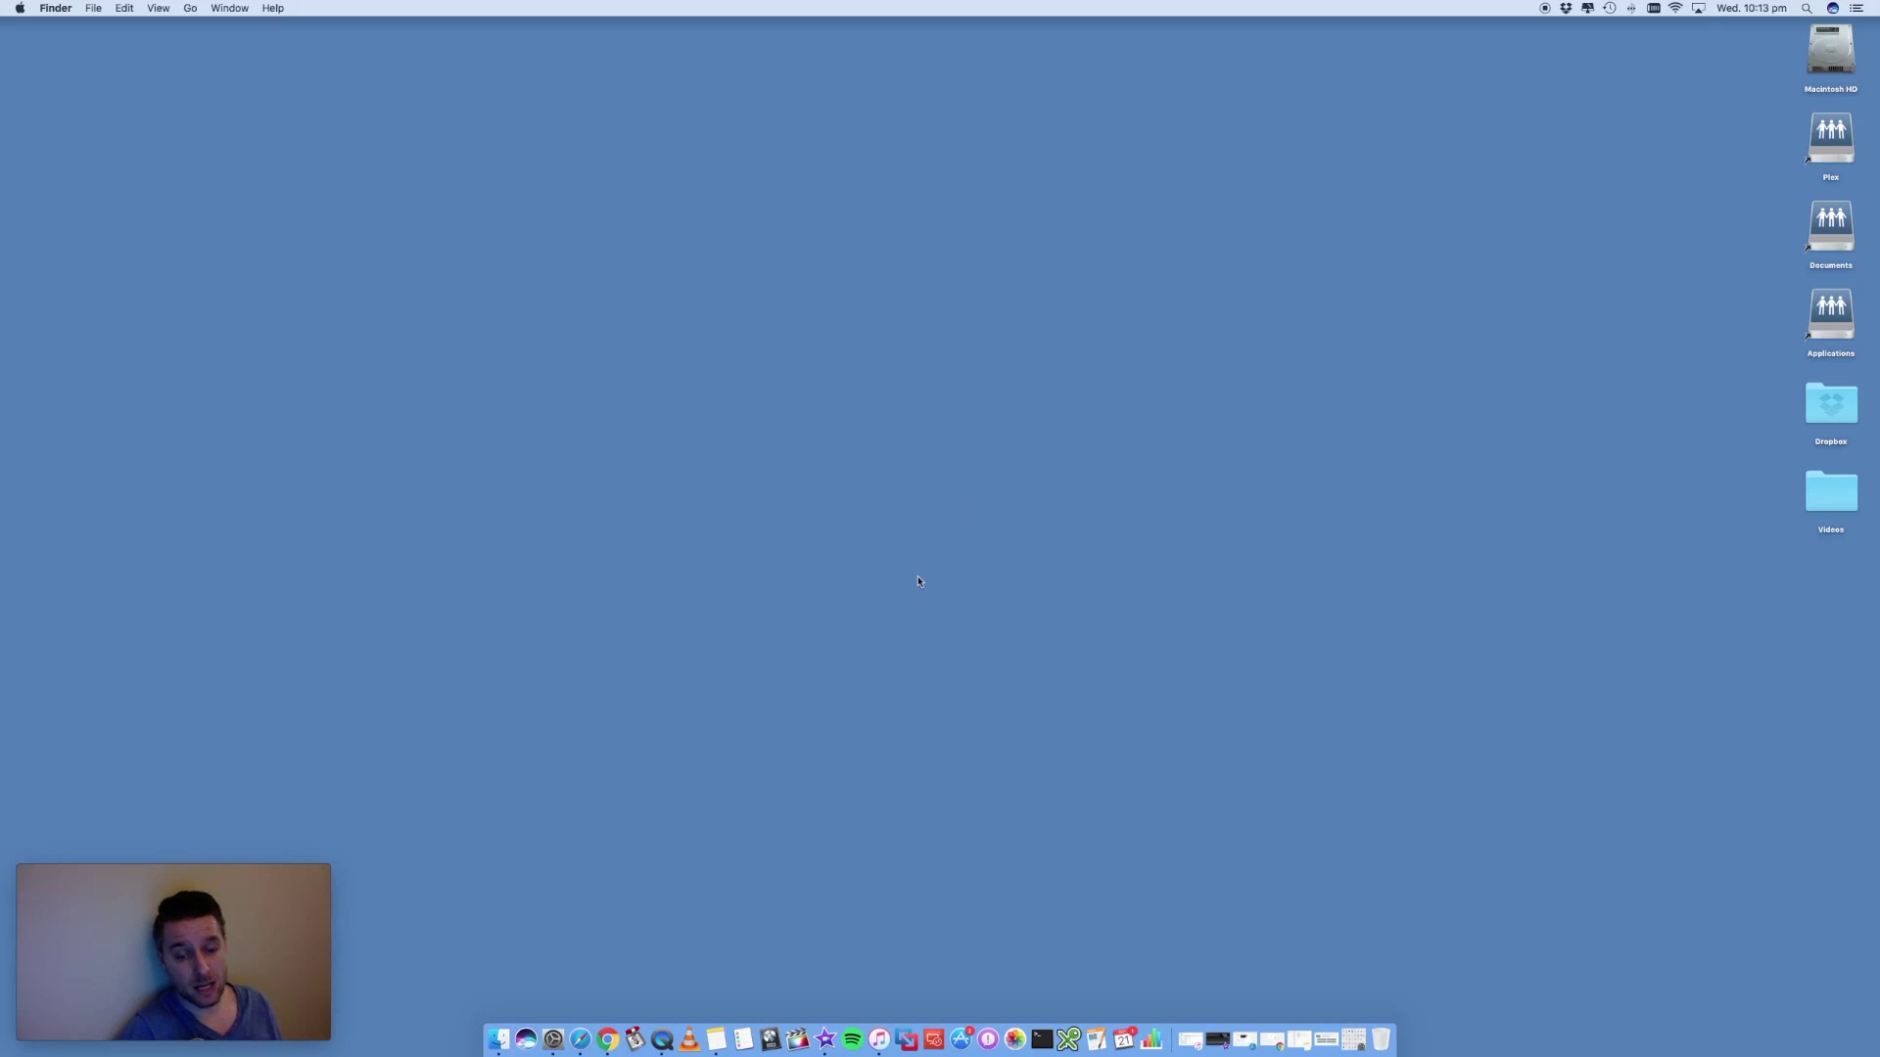
# Step: Switch to System Preferences and remove iTunes from the current user's login items in Users & Groups
pyautogui.click(554, 1035)
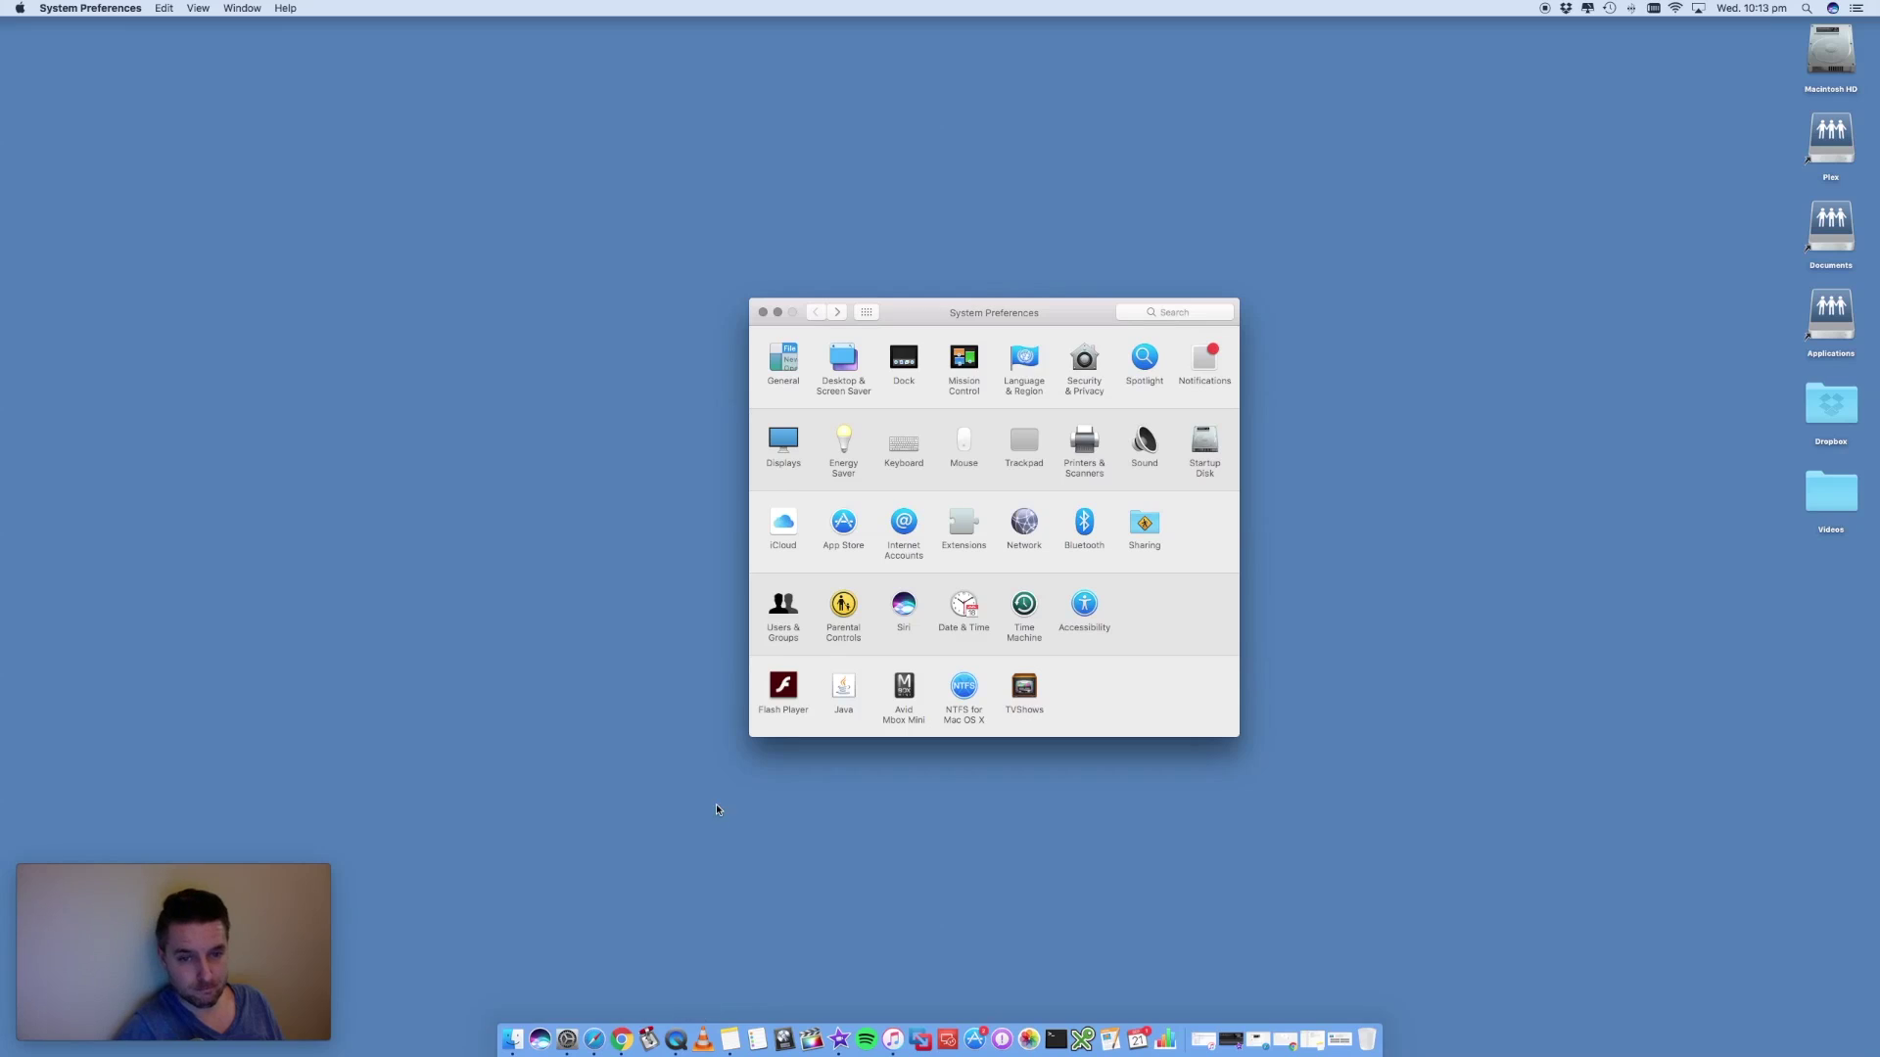
pyautogui.moveTo(932, 318); pyautogui.dragTo(826, 311)
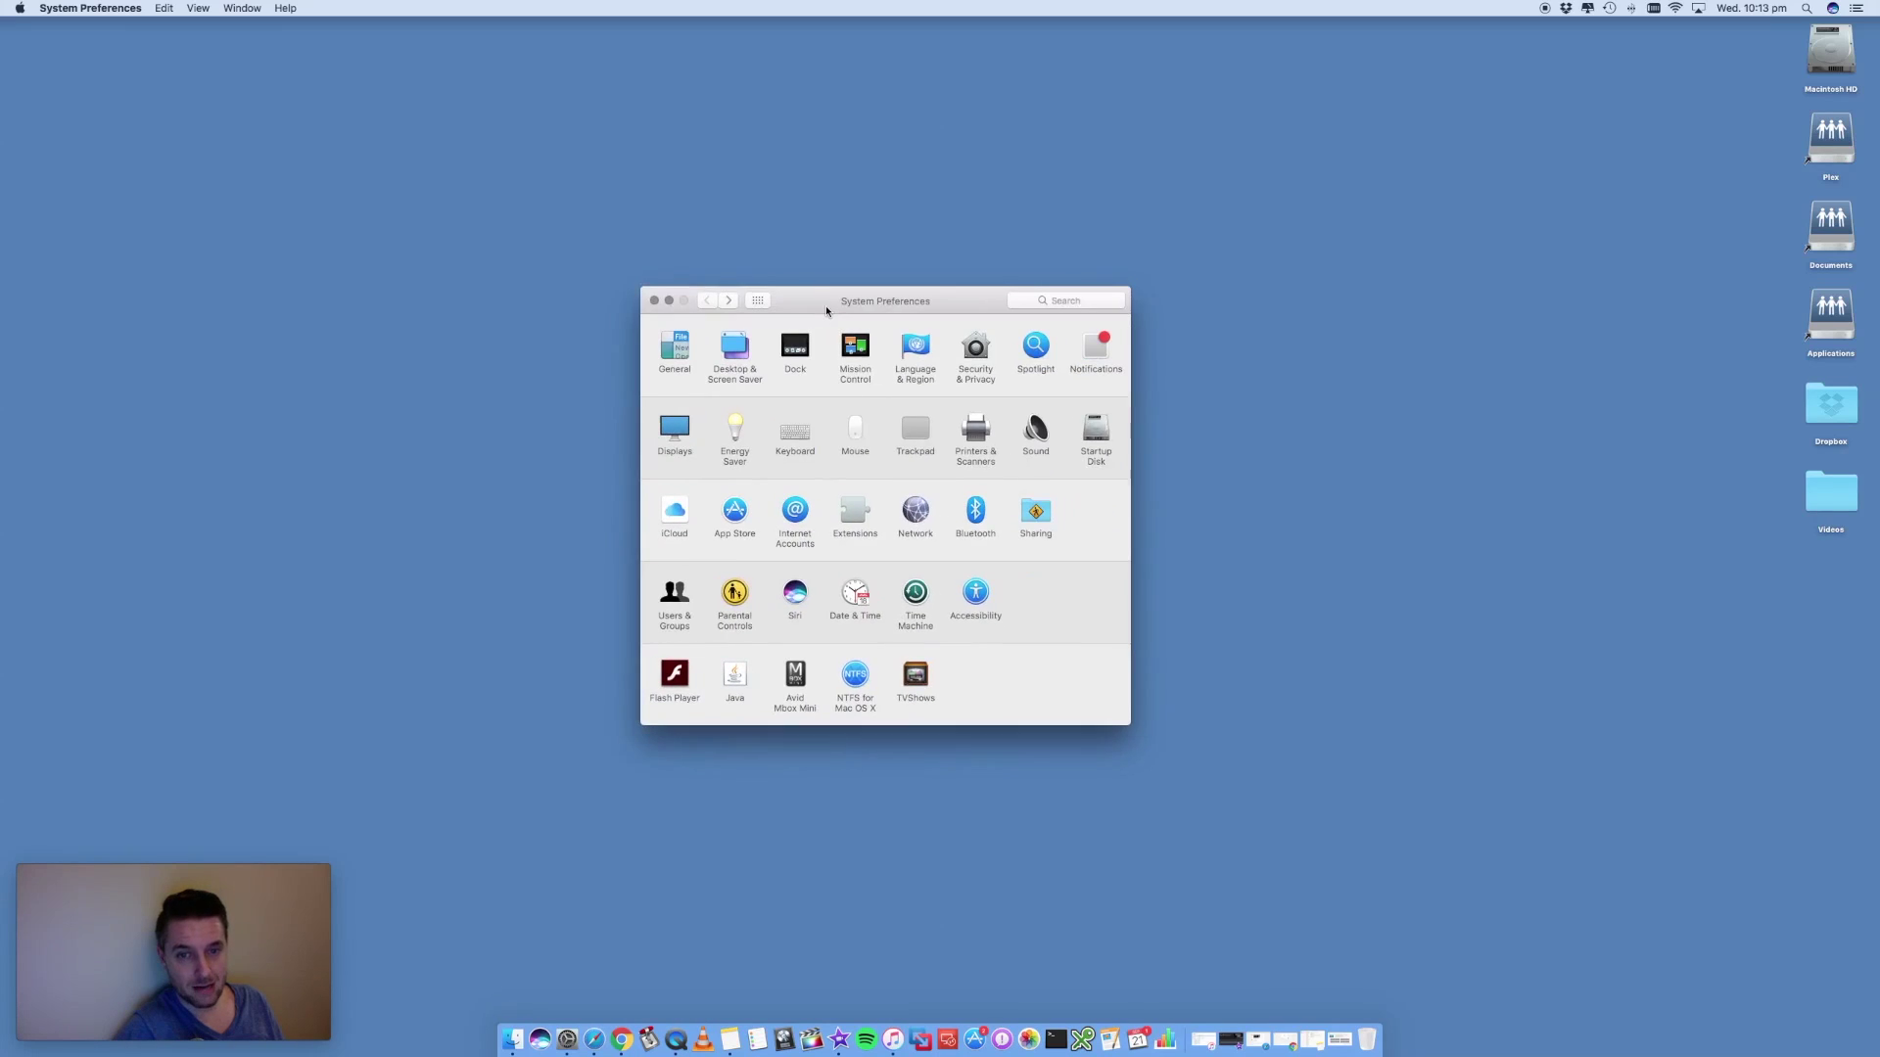
pyautogui.click(674, 593)
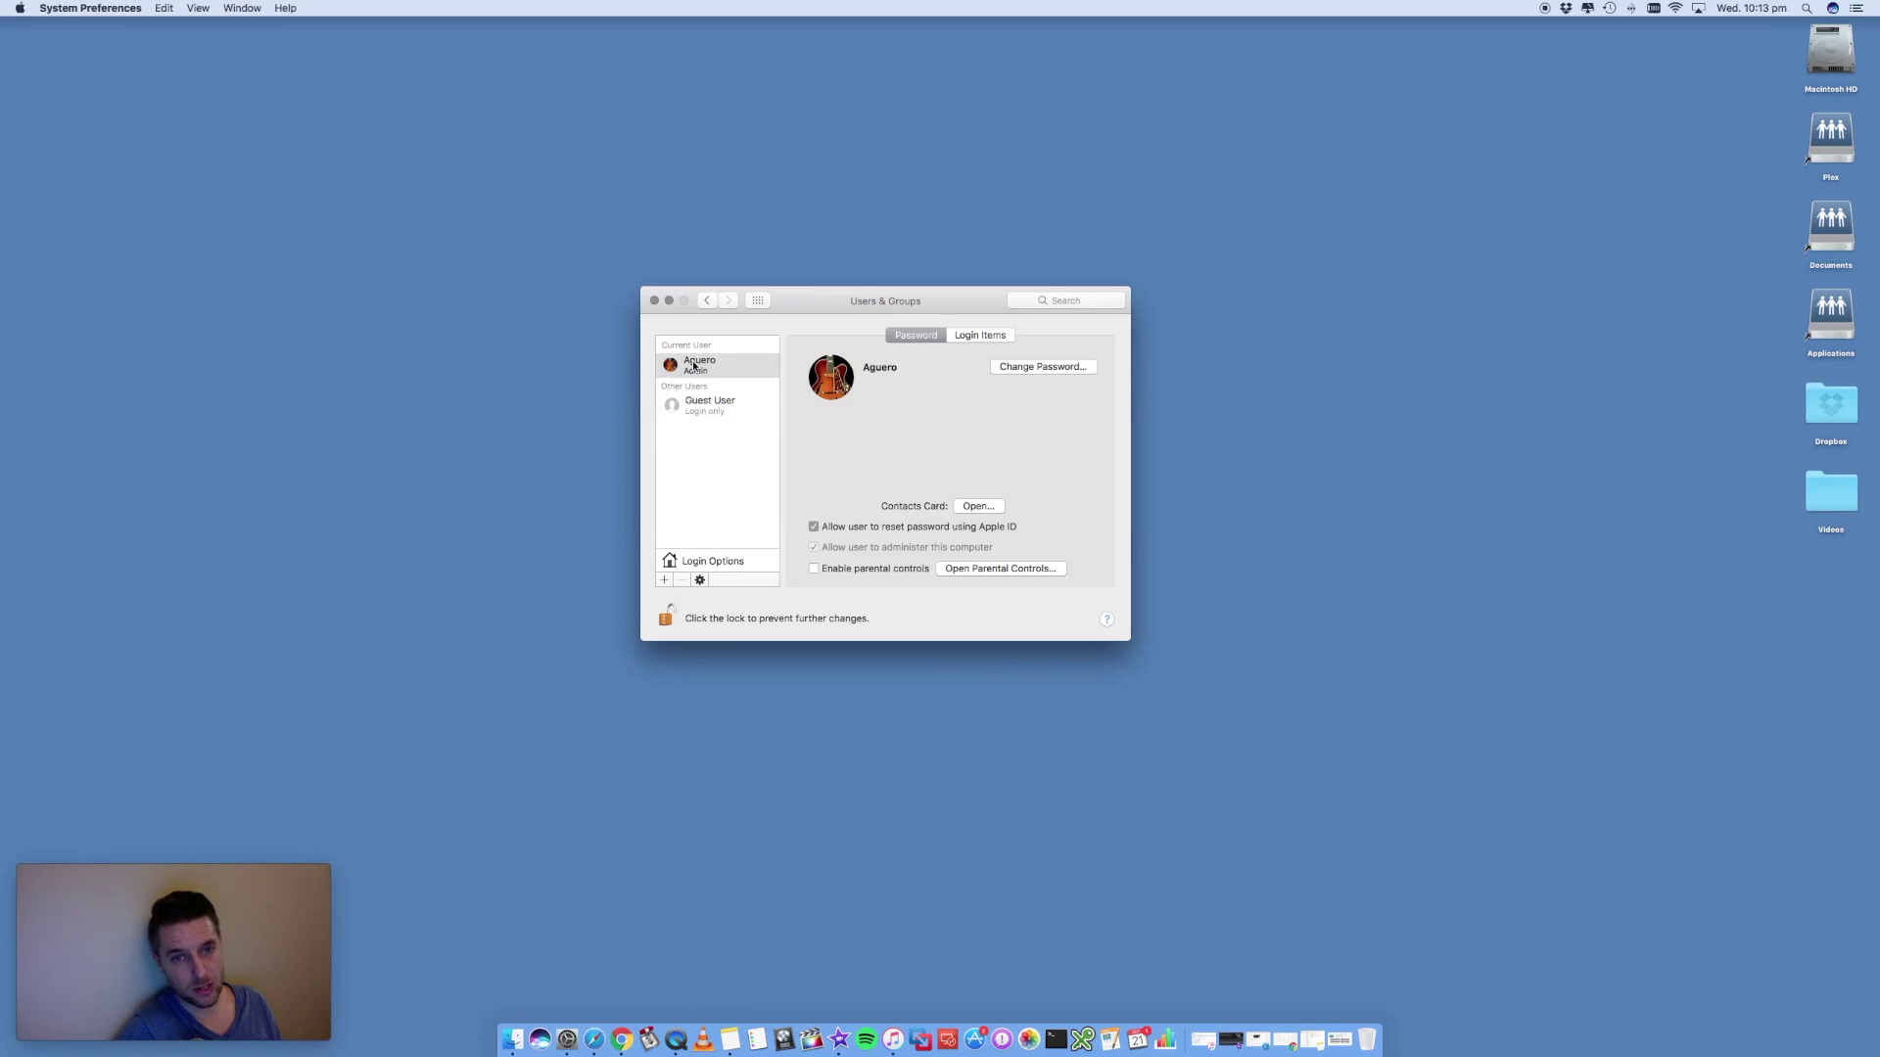
pyautogui.click(987, 337)
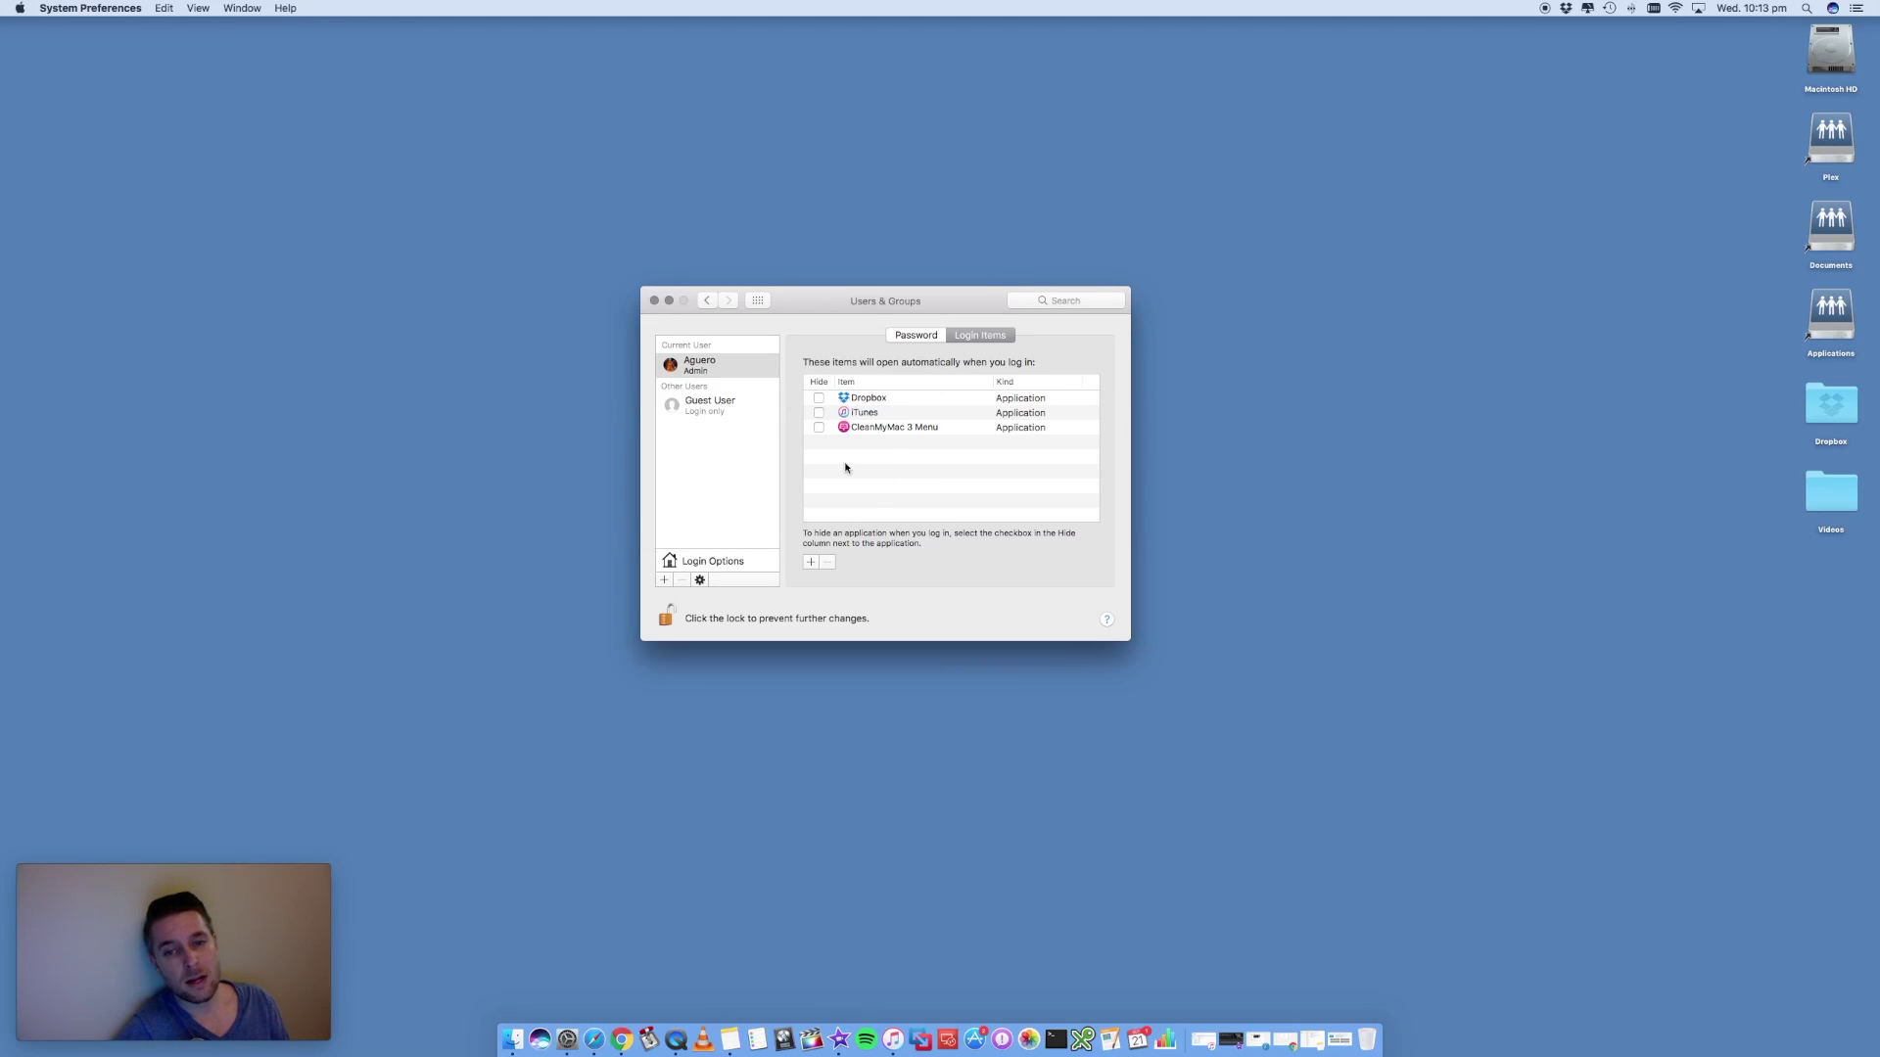
pyautogui.click(869, 414)
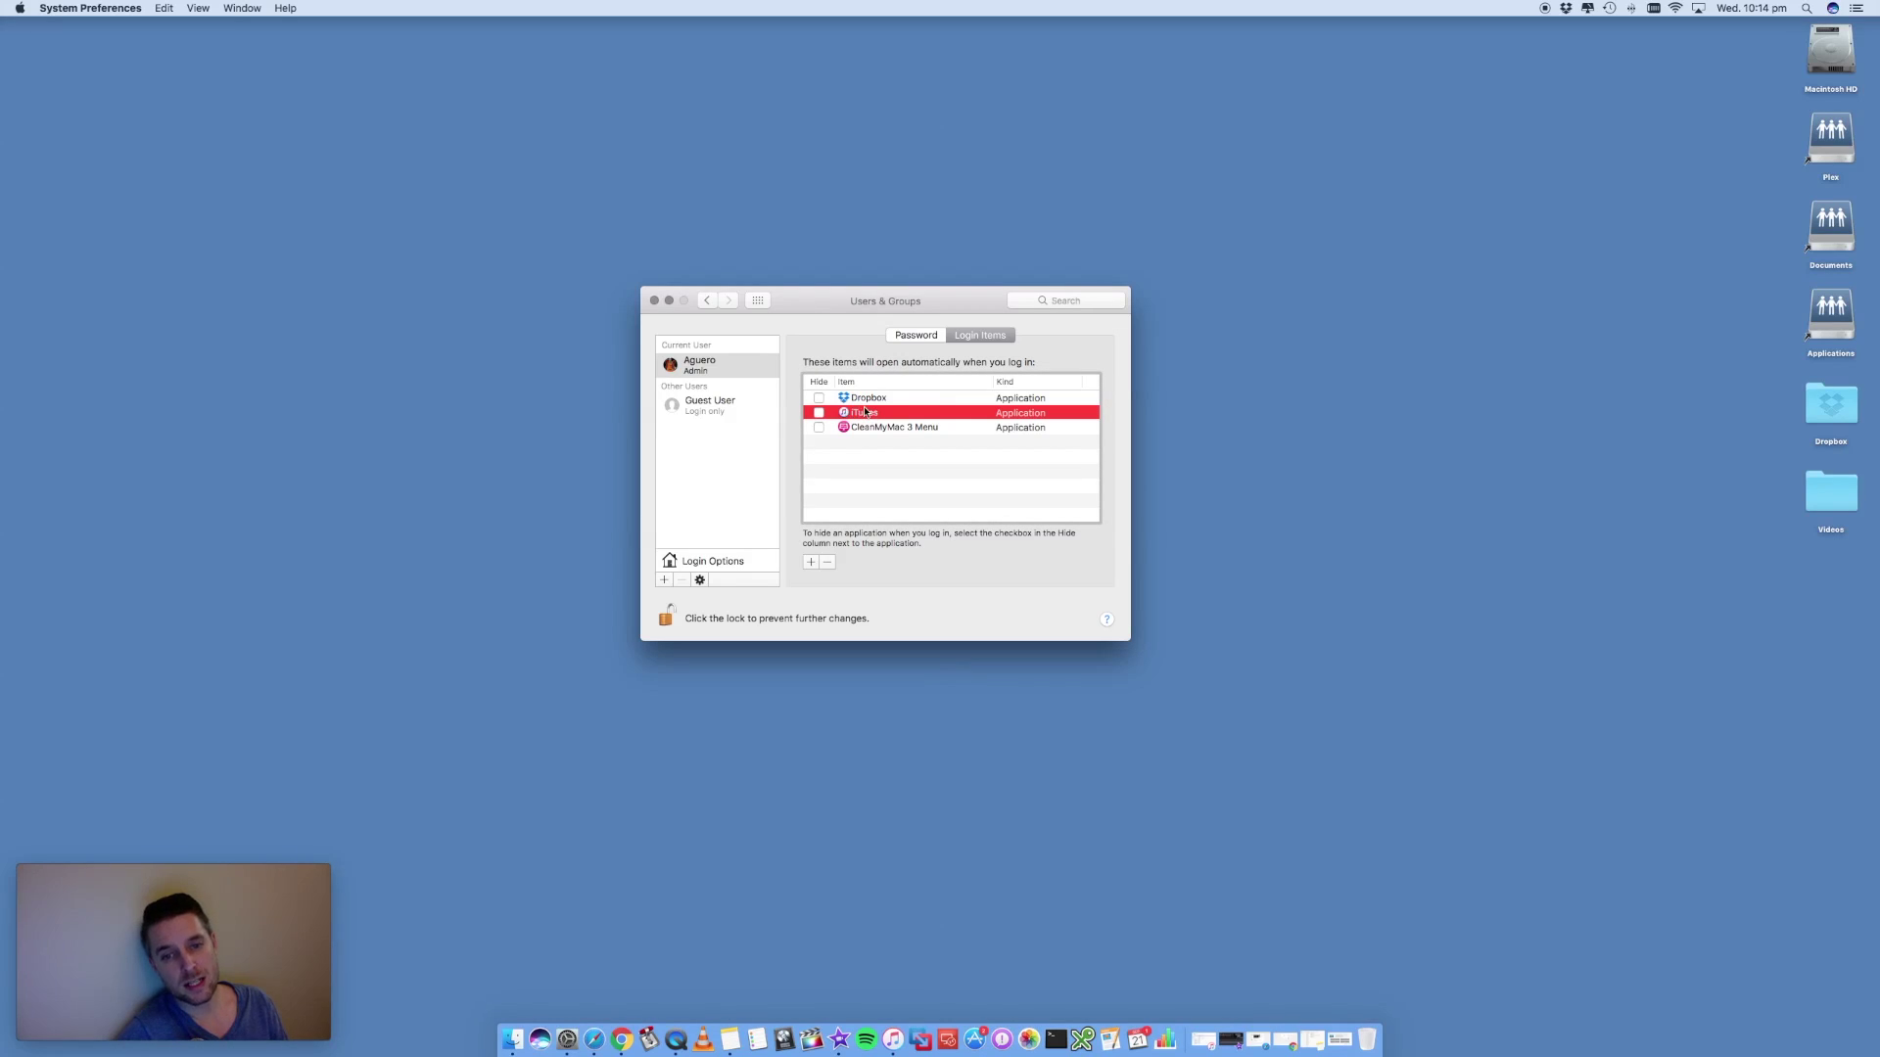
pyautogui.click(826, 566)
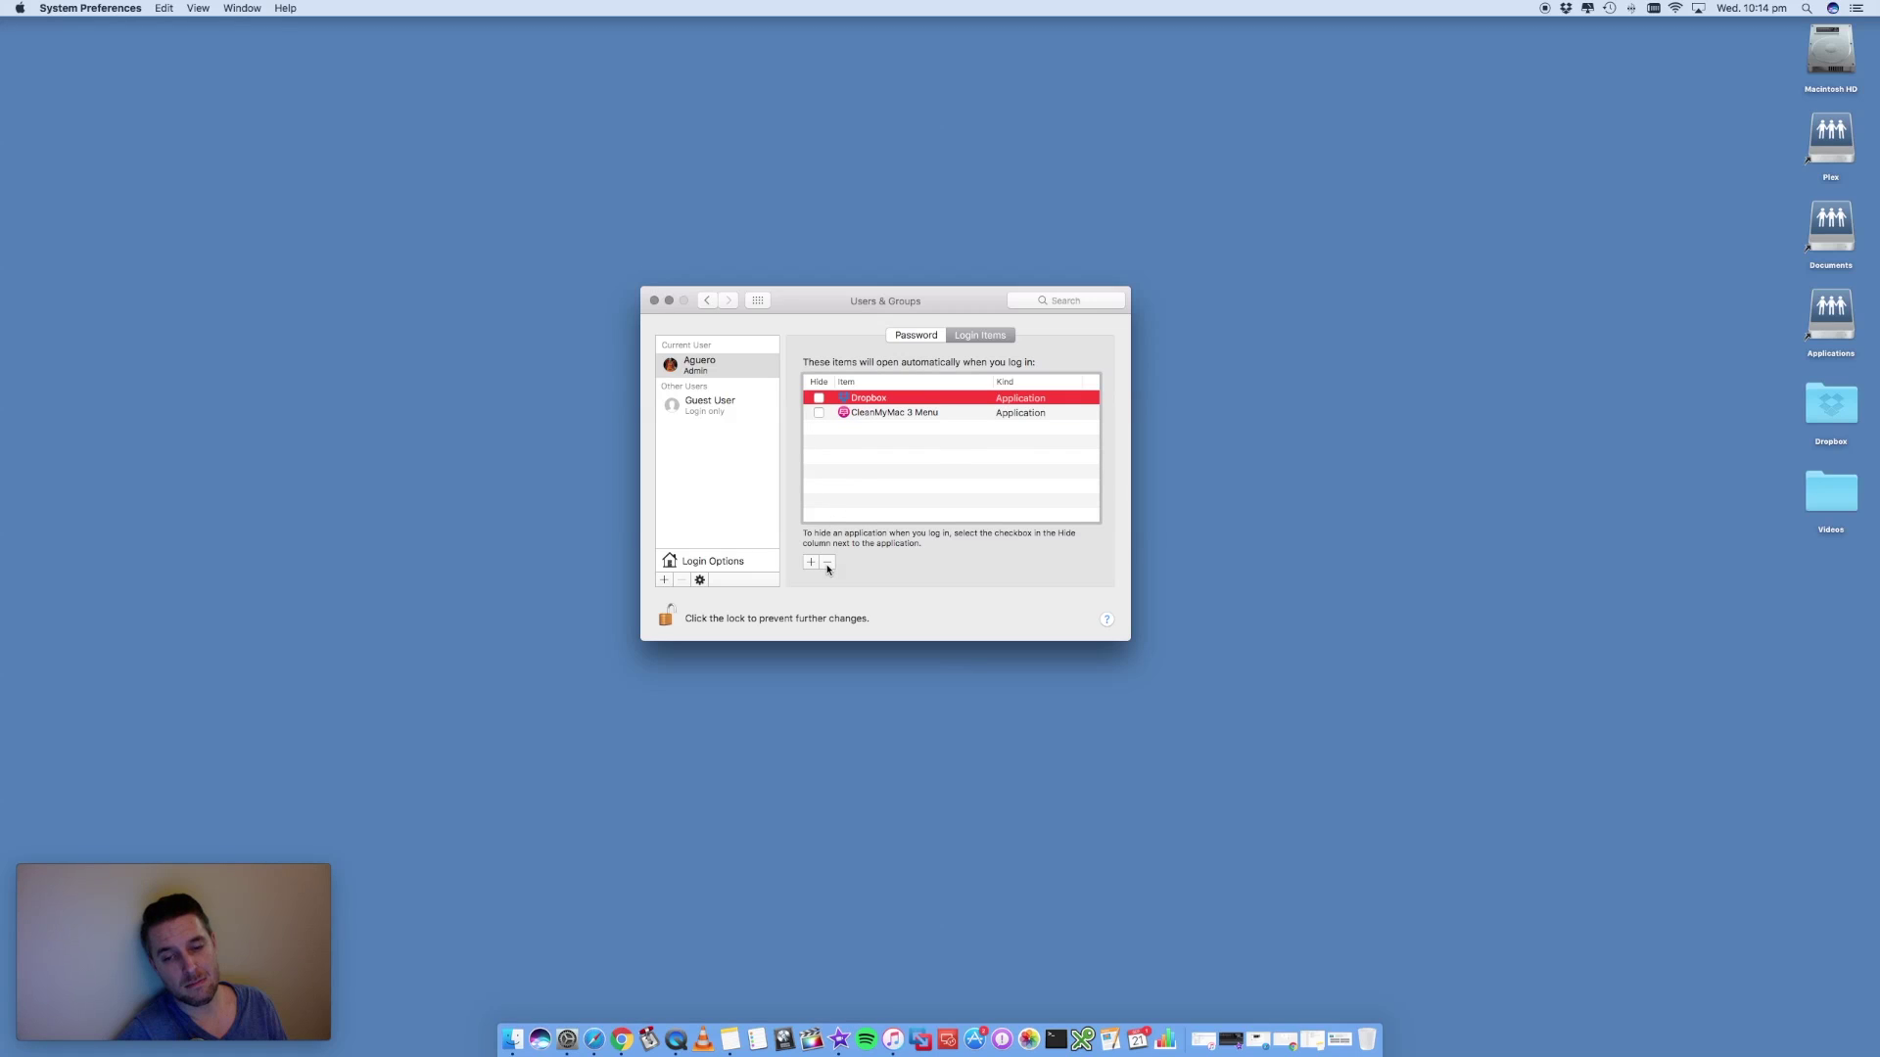
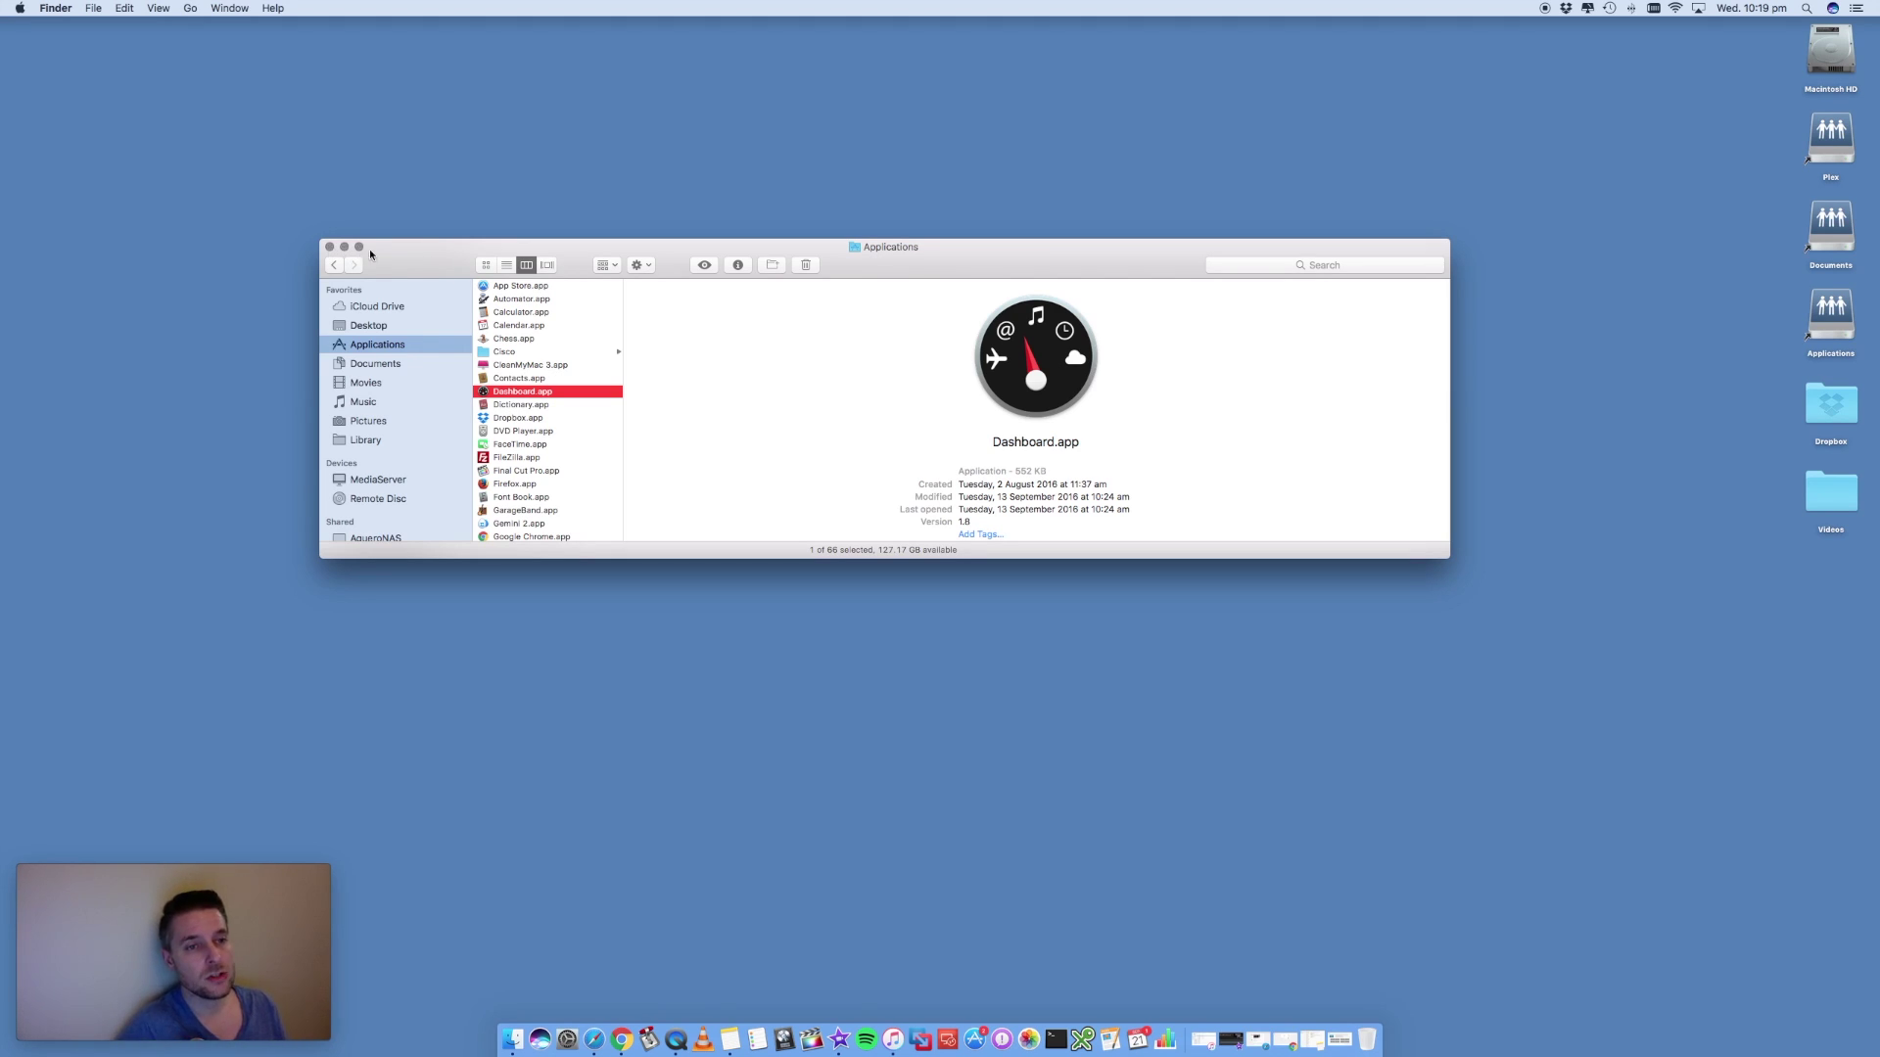
# Step: In Finder, go to the /Library folder and open its Caches folder
pyautogui.moveTo(363, 252); pyautogui.dragTo(358, 254)
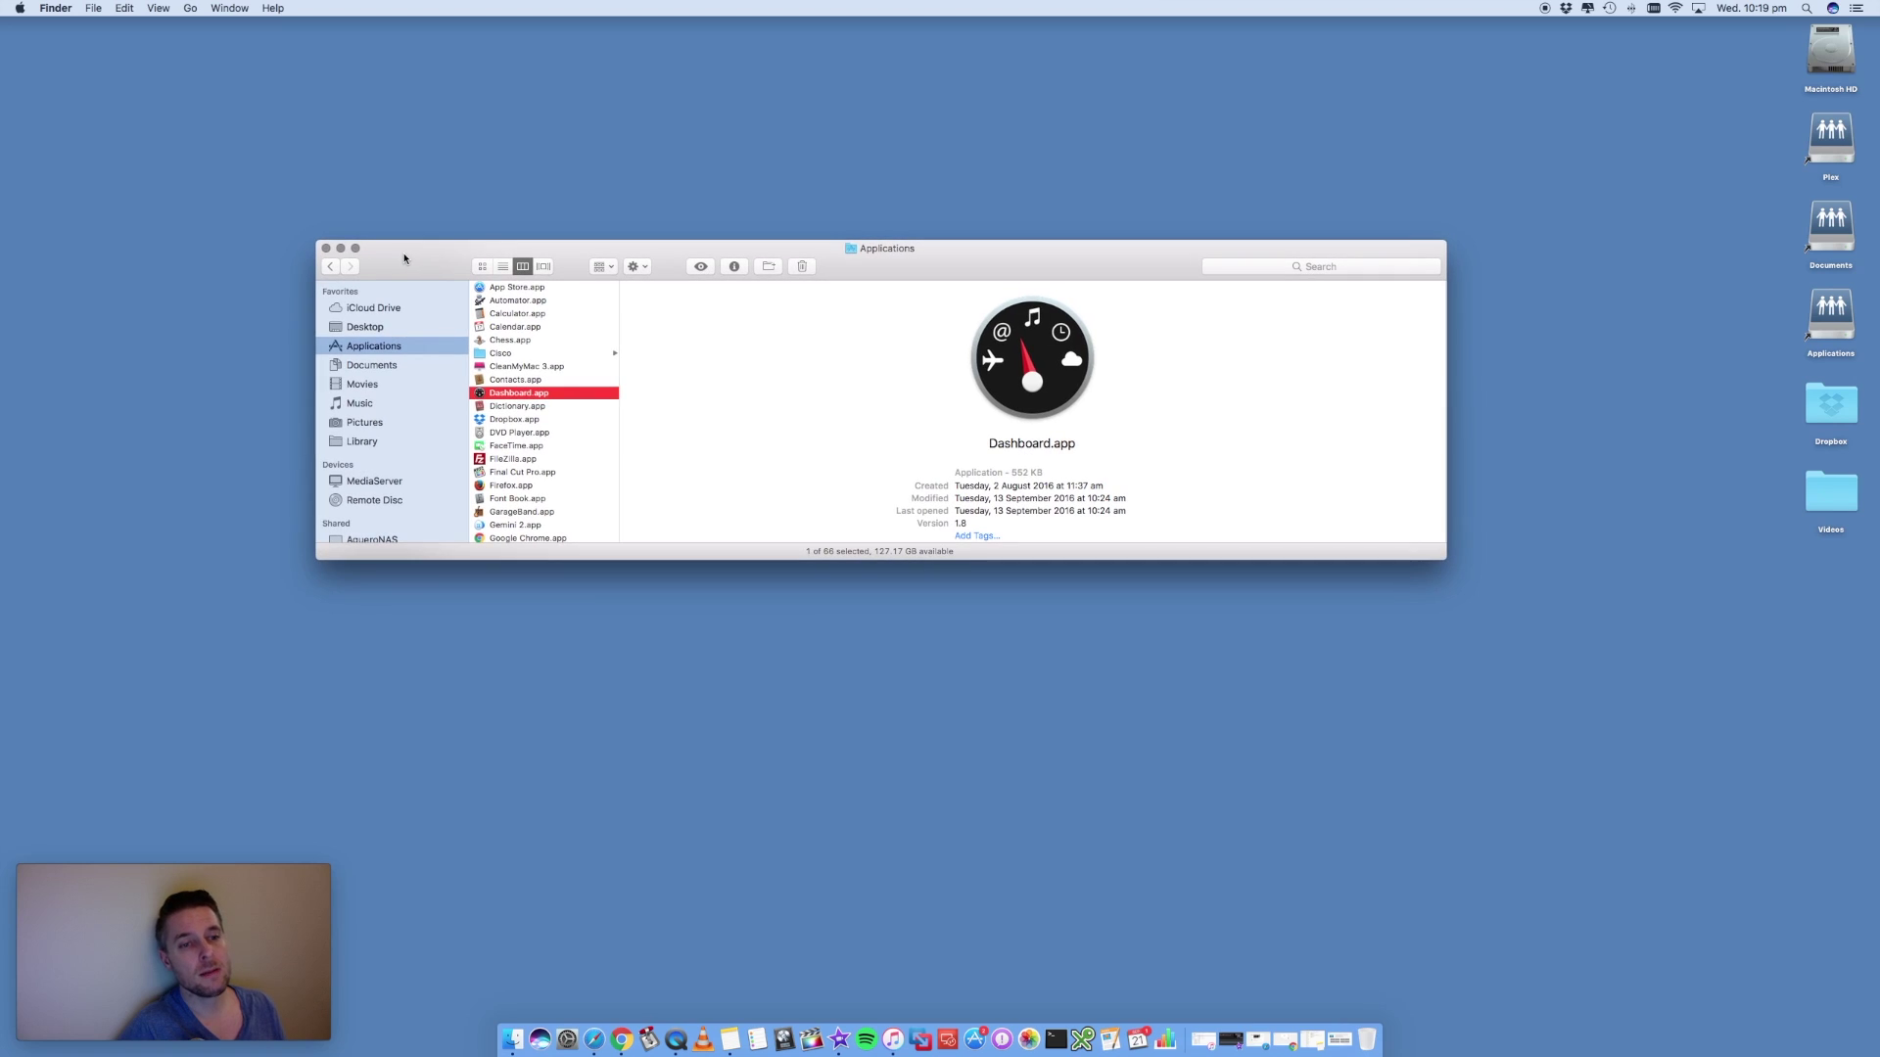
pyautogui.click(190, 9)
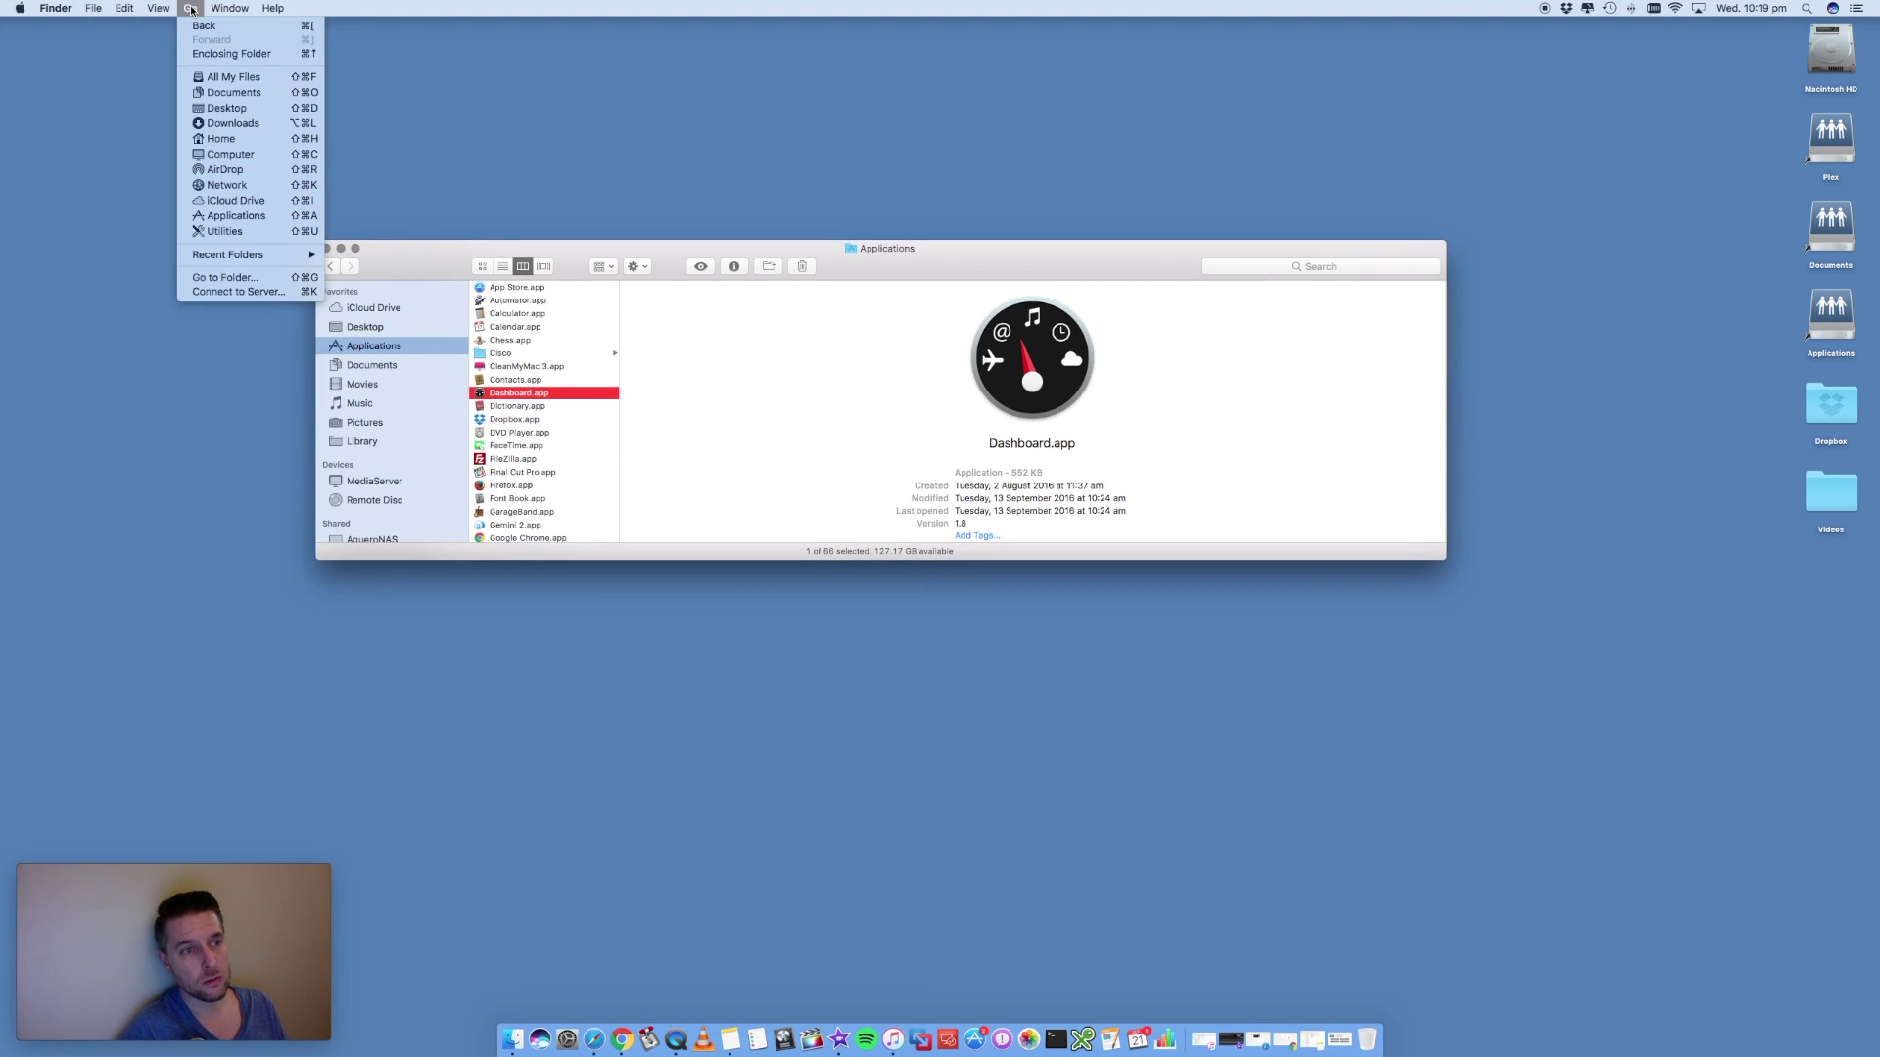
pyautogui.click(265, 278)
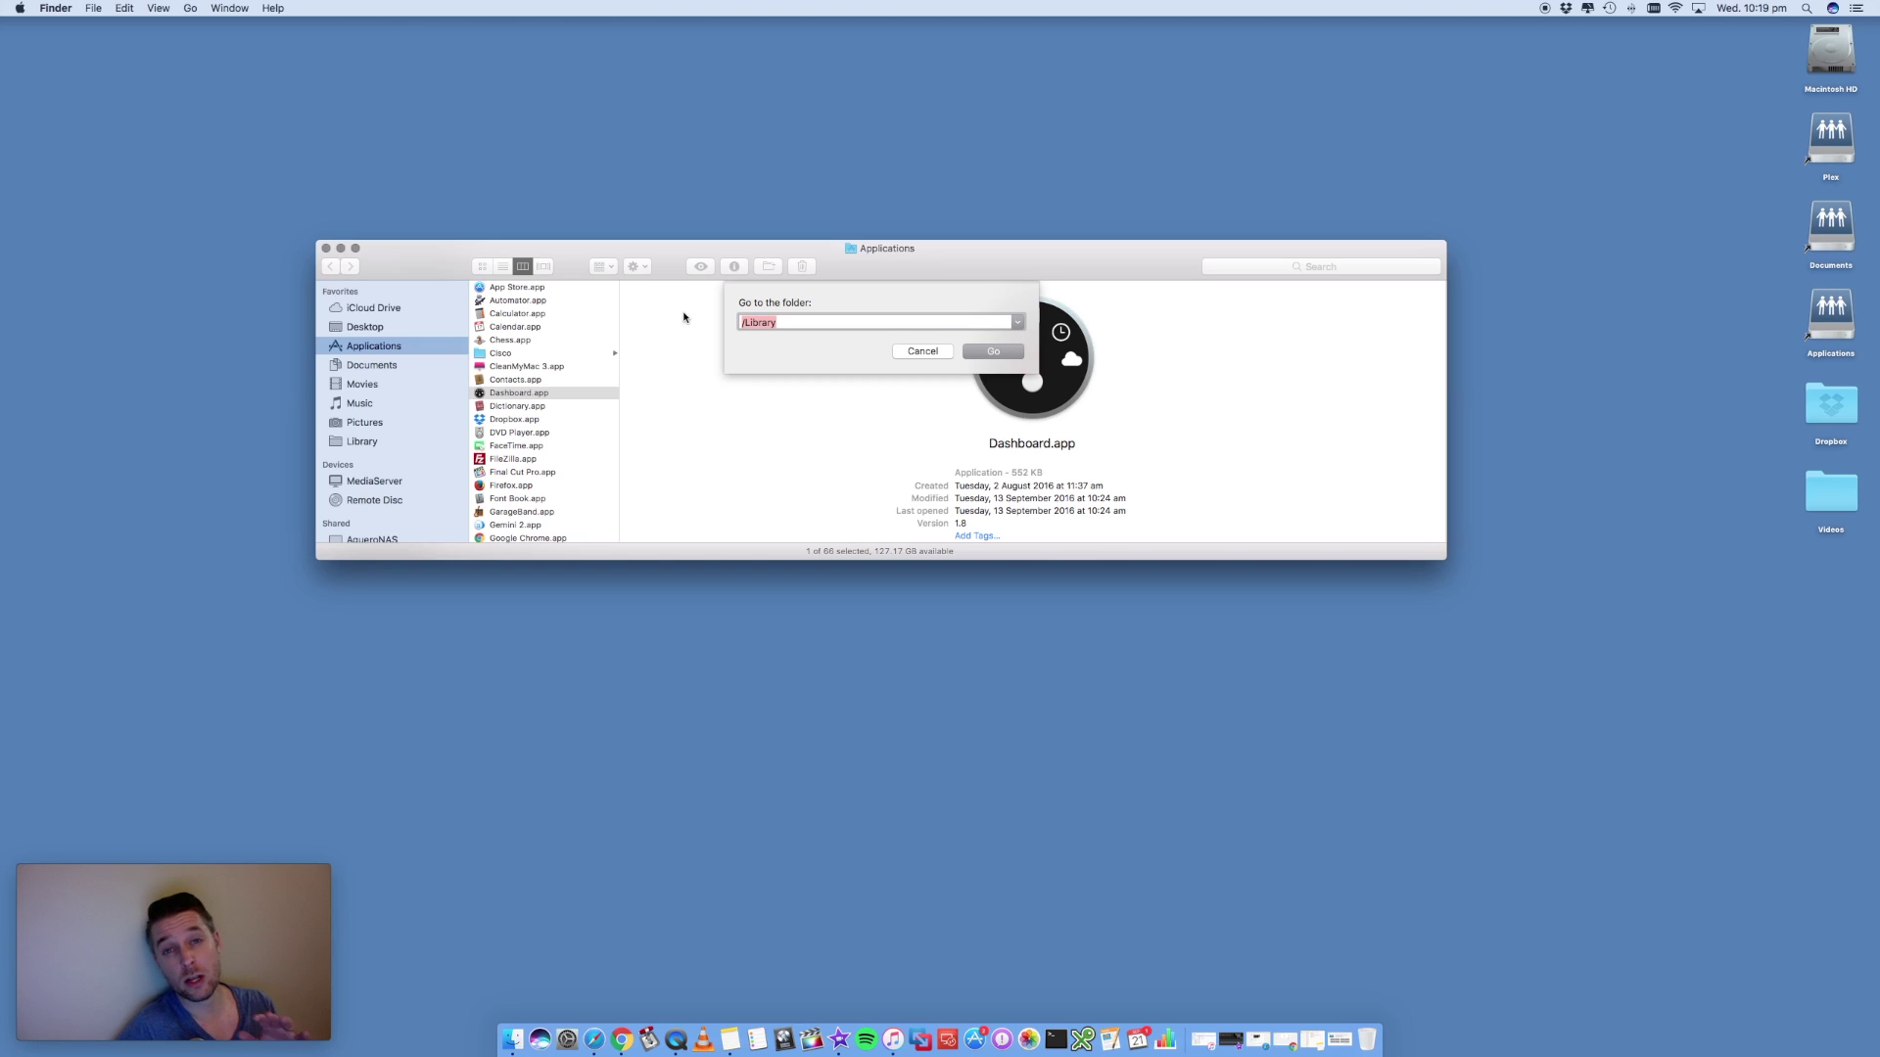
pyautogui.click(741, 324)
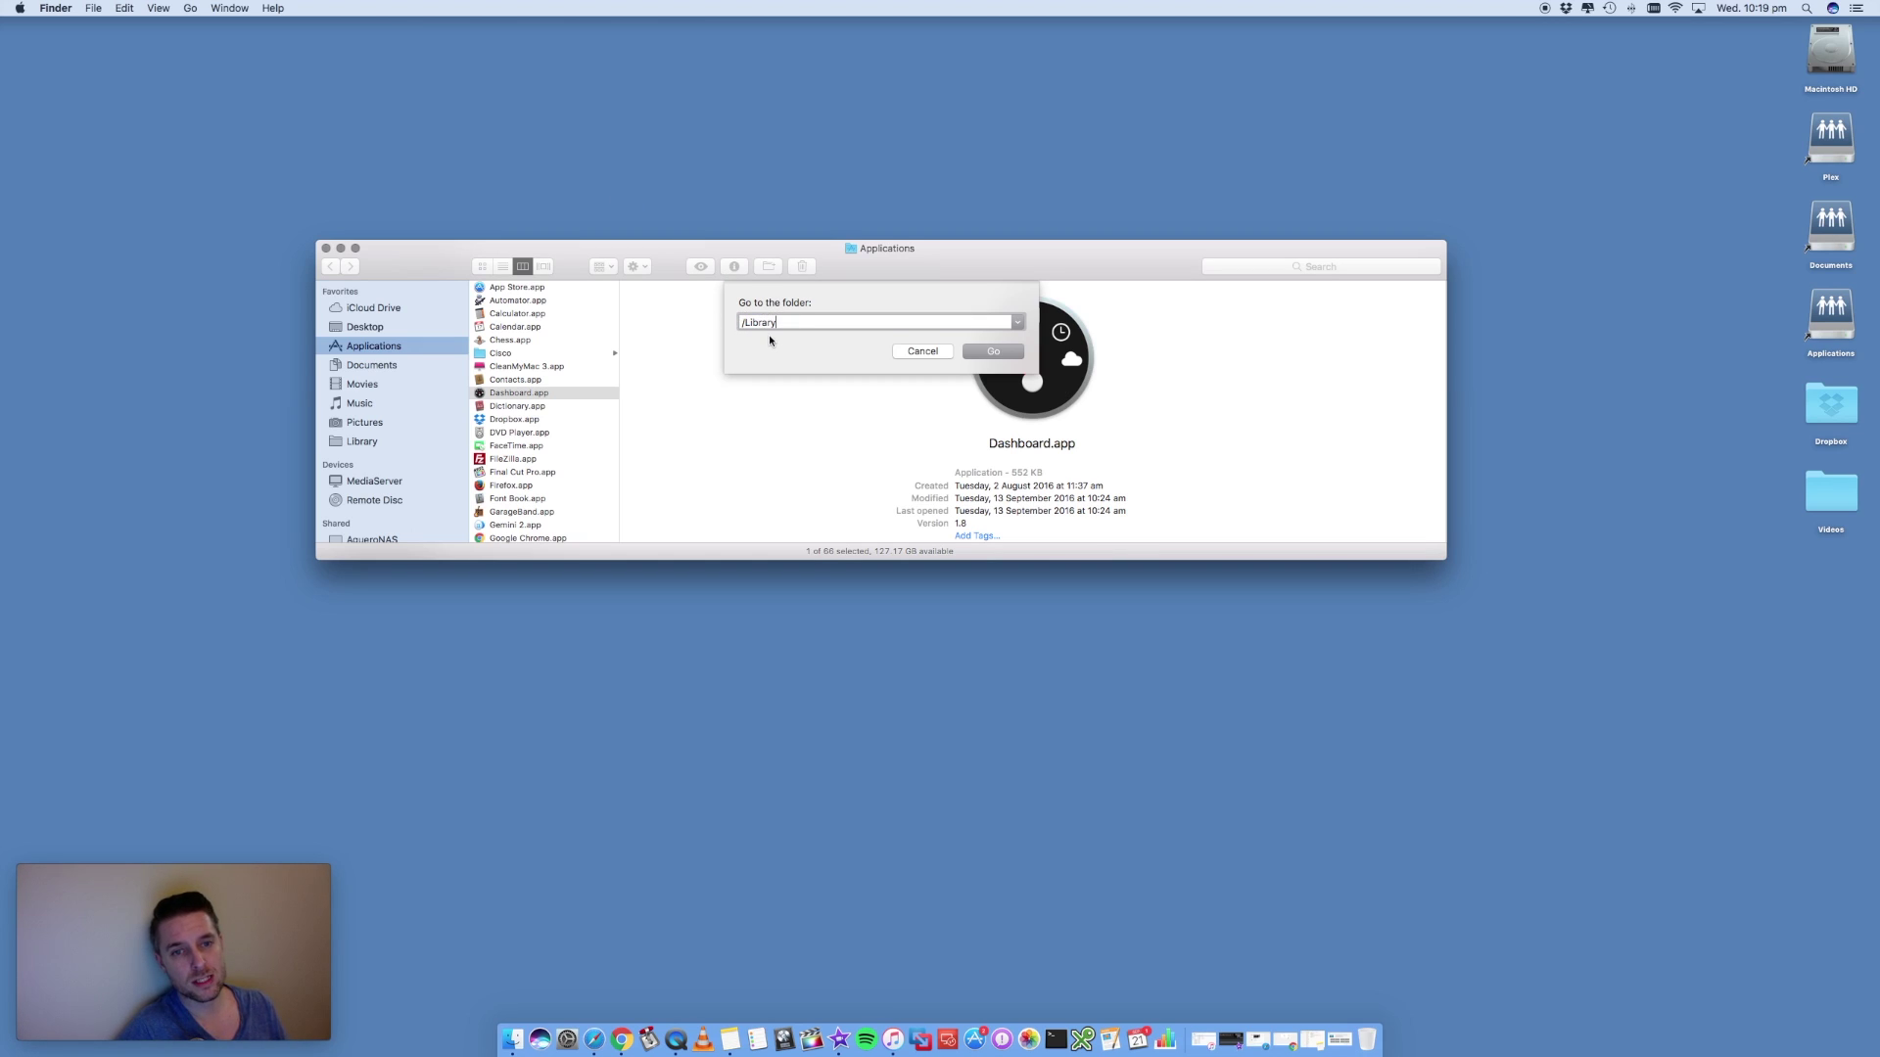
pyautogui.click(987, 354)
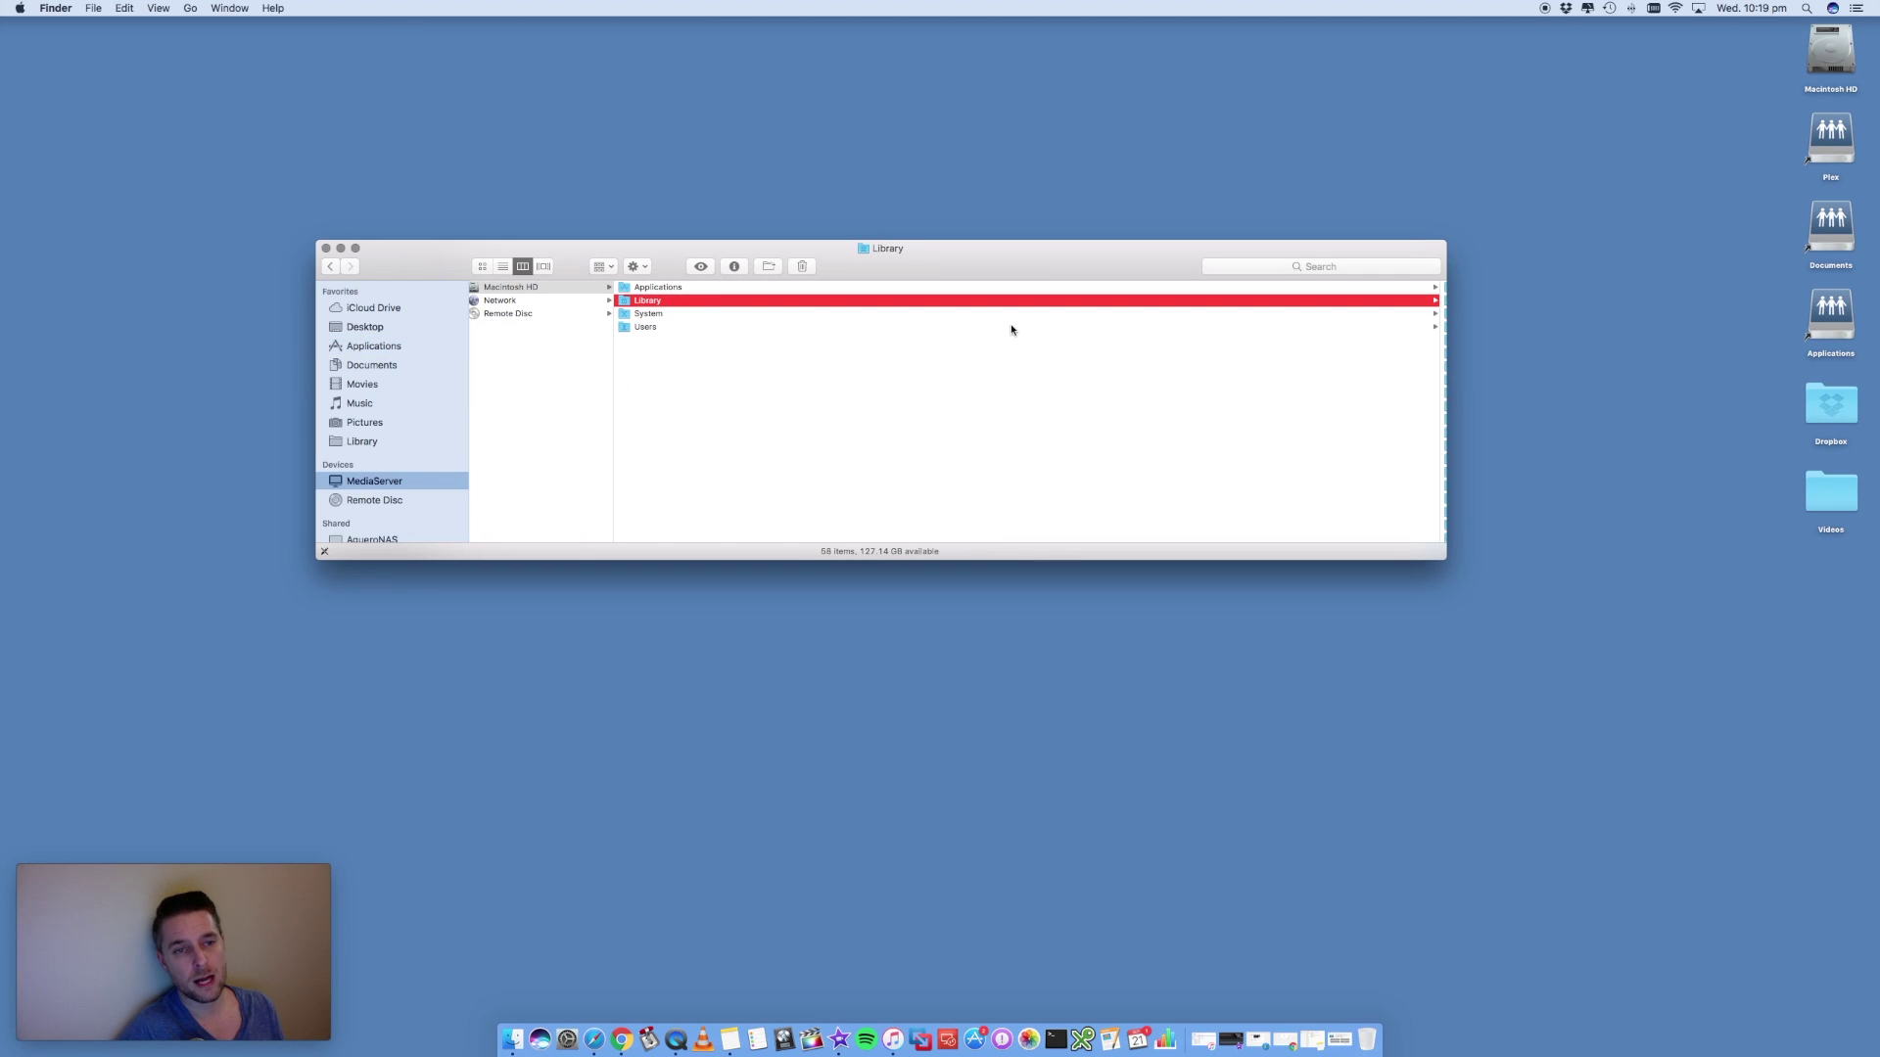
pyautogui.moveTo(1438, 498); pyautogui.dragTo(754, 470)
pyautogui.click(790, 314)
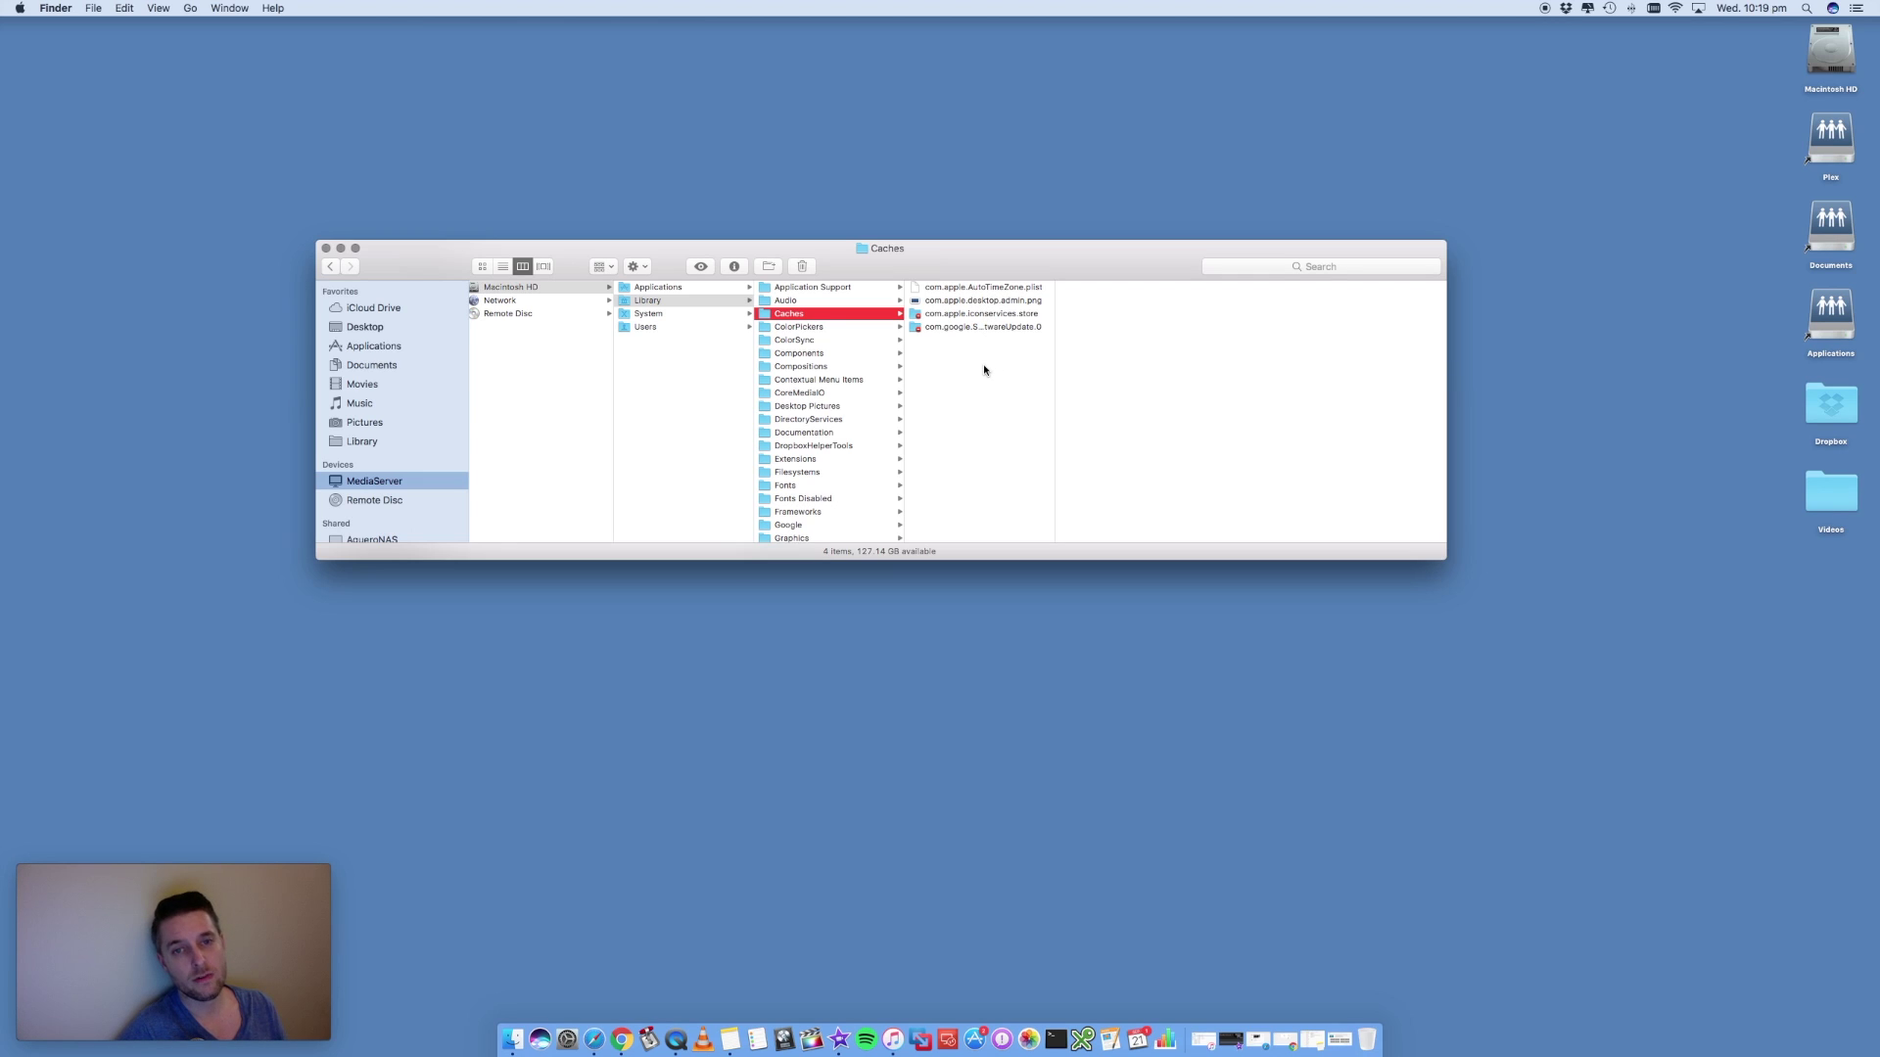
# Step: Select all the items inside the /Library Caches folder
pyautogui.click(1004, 379)
pyautogui.press('super+a')
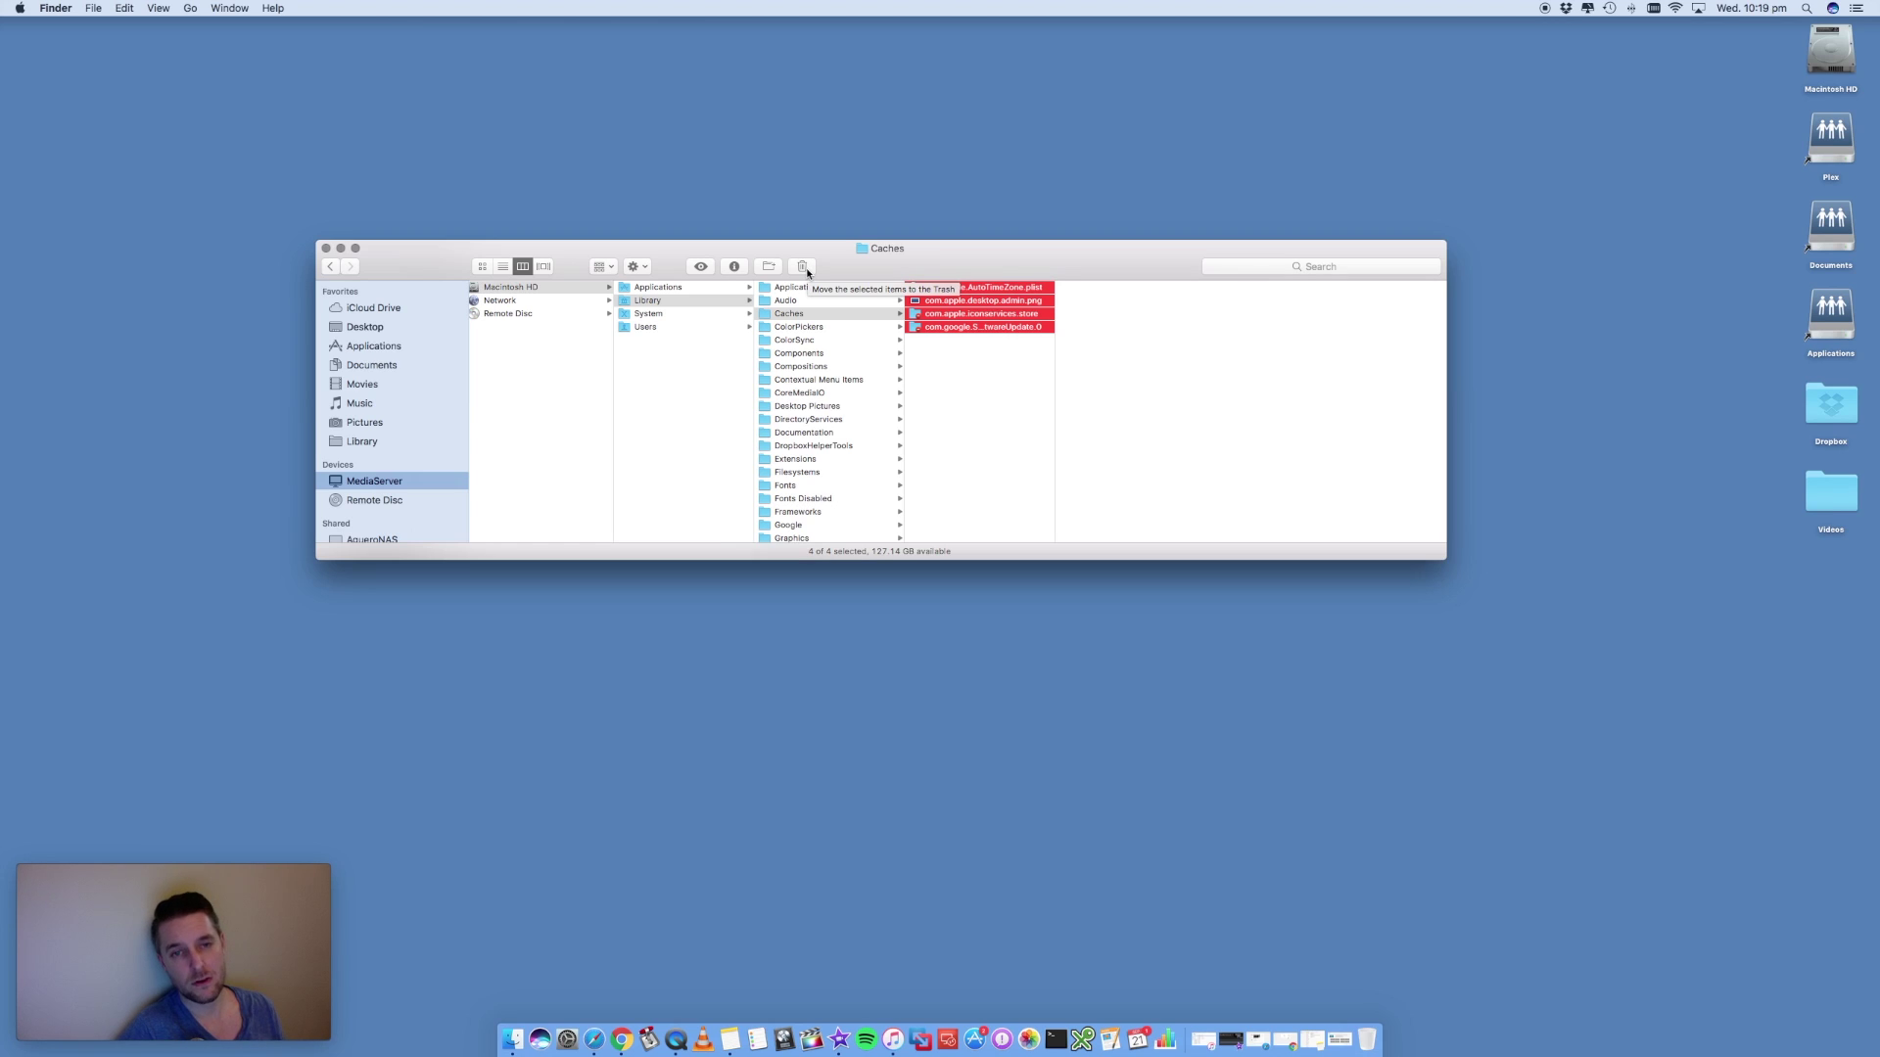
pyautogui.click(452, 188)
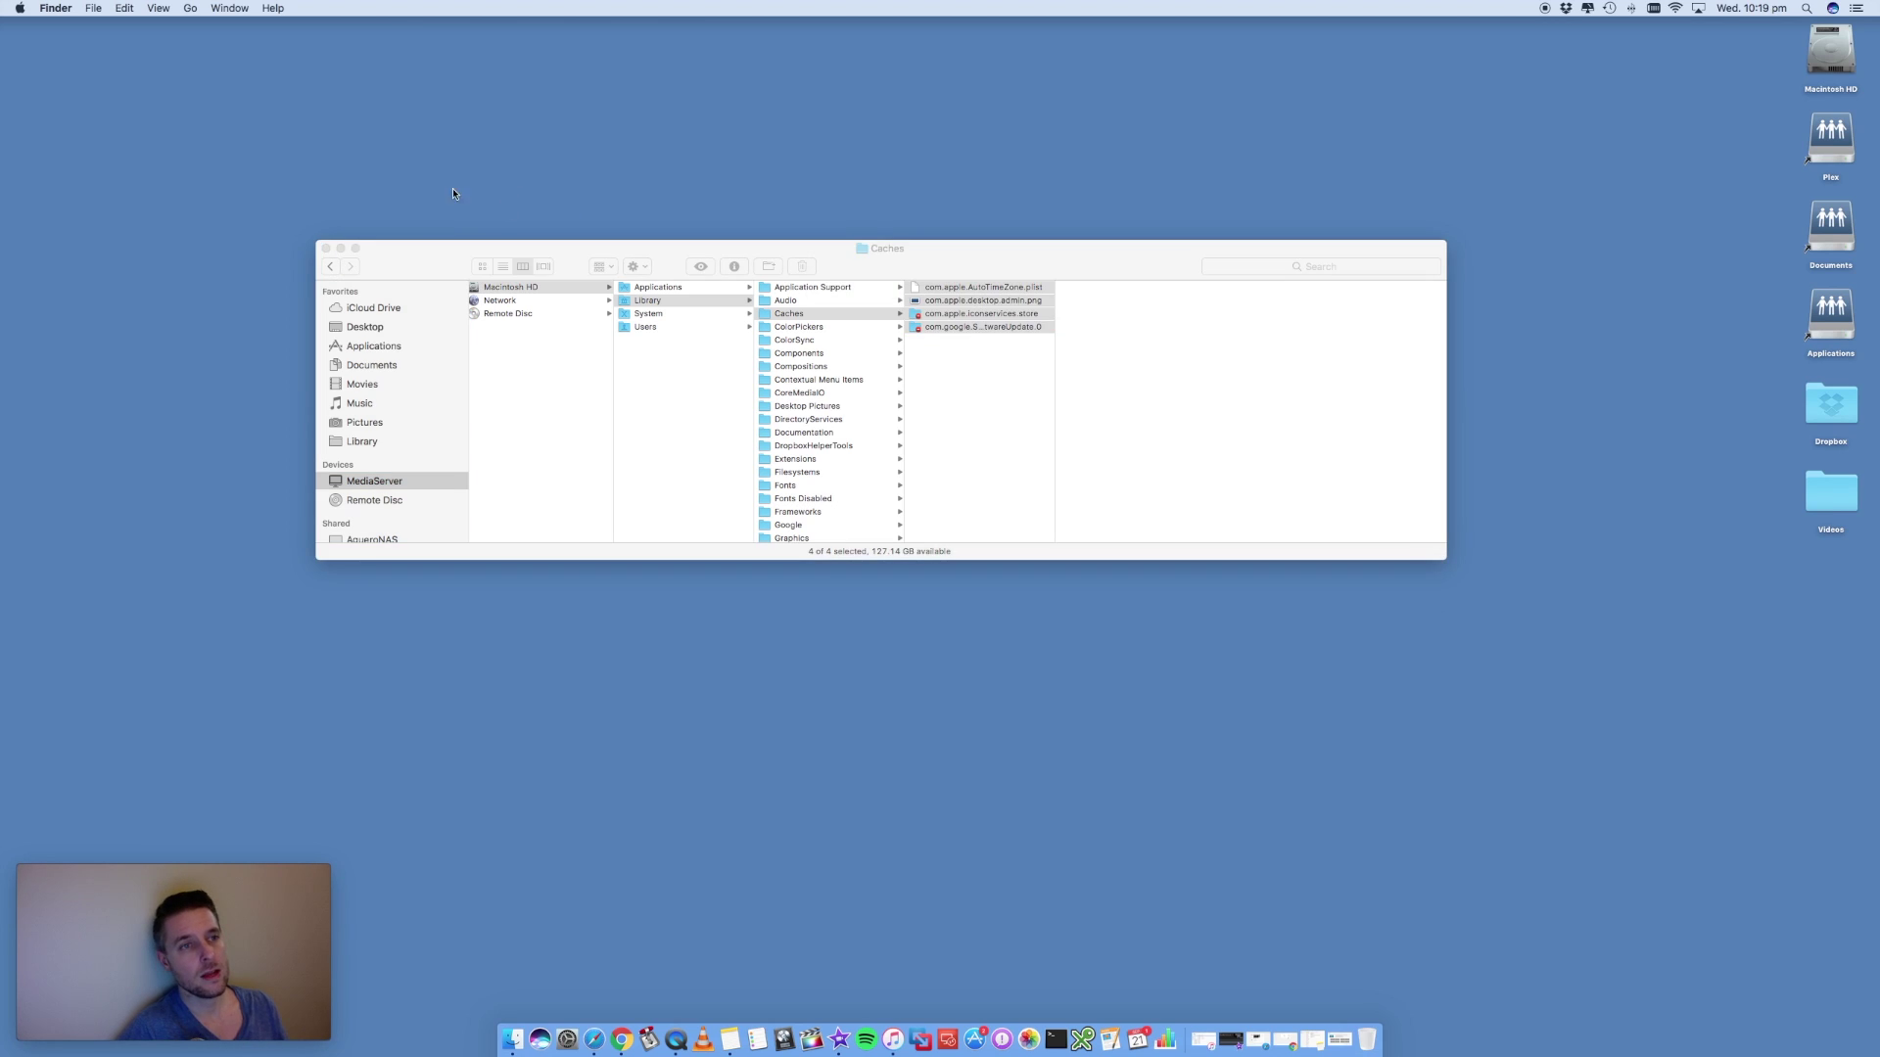
# Step: Go to the folder ~/Library and open its Caches folder to browse the user's cache folders
pyautogui.click(190, 9)
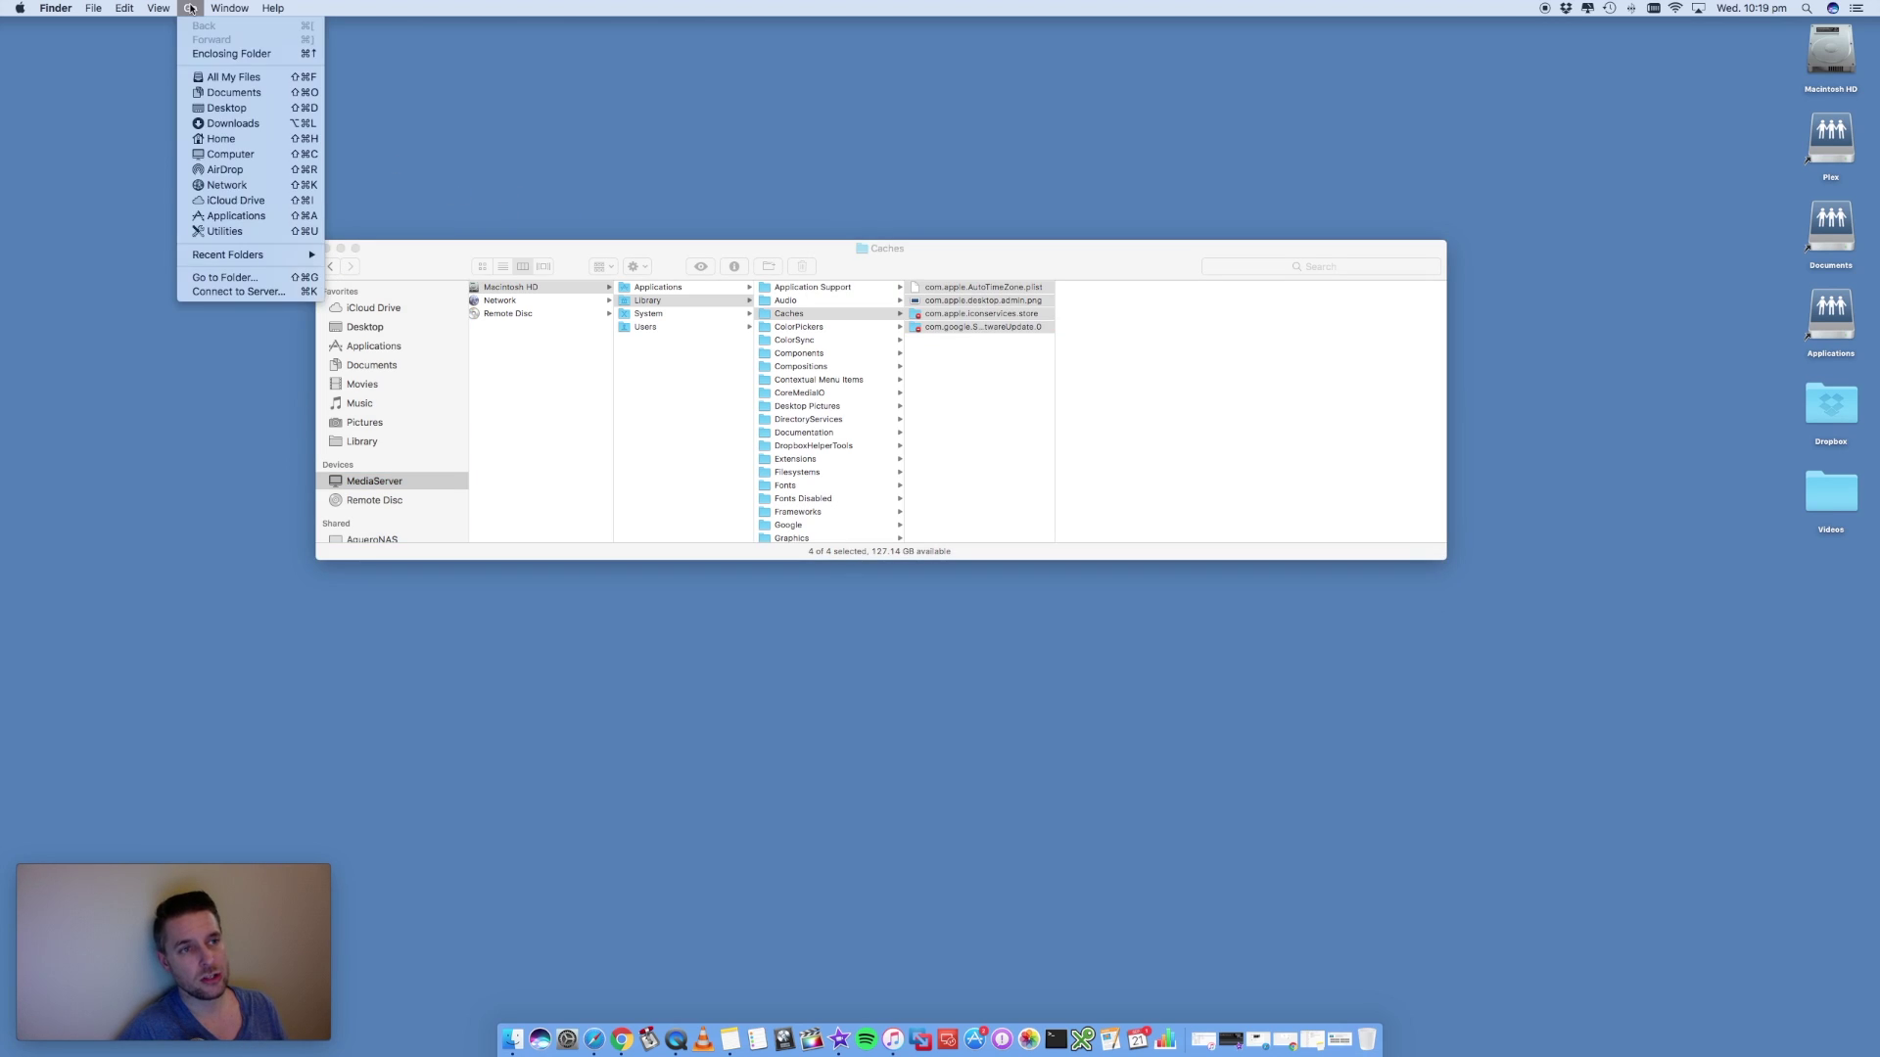
pyautogui.click(225, 279)
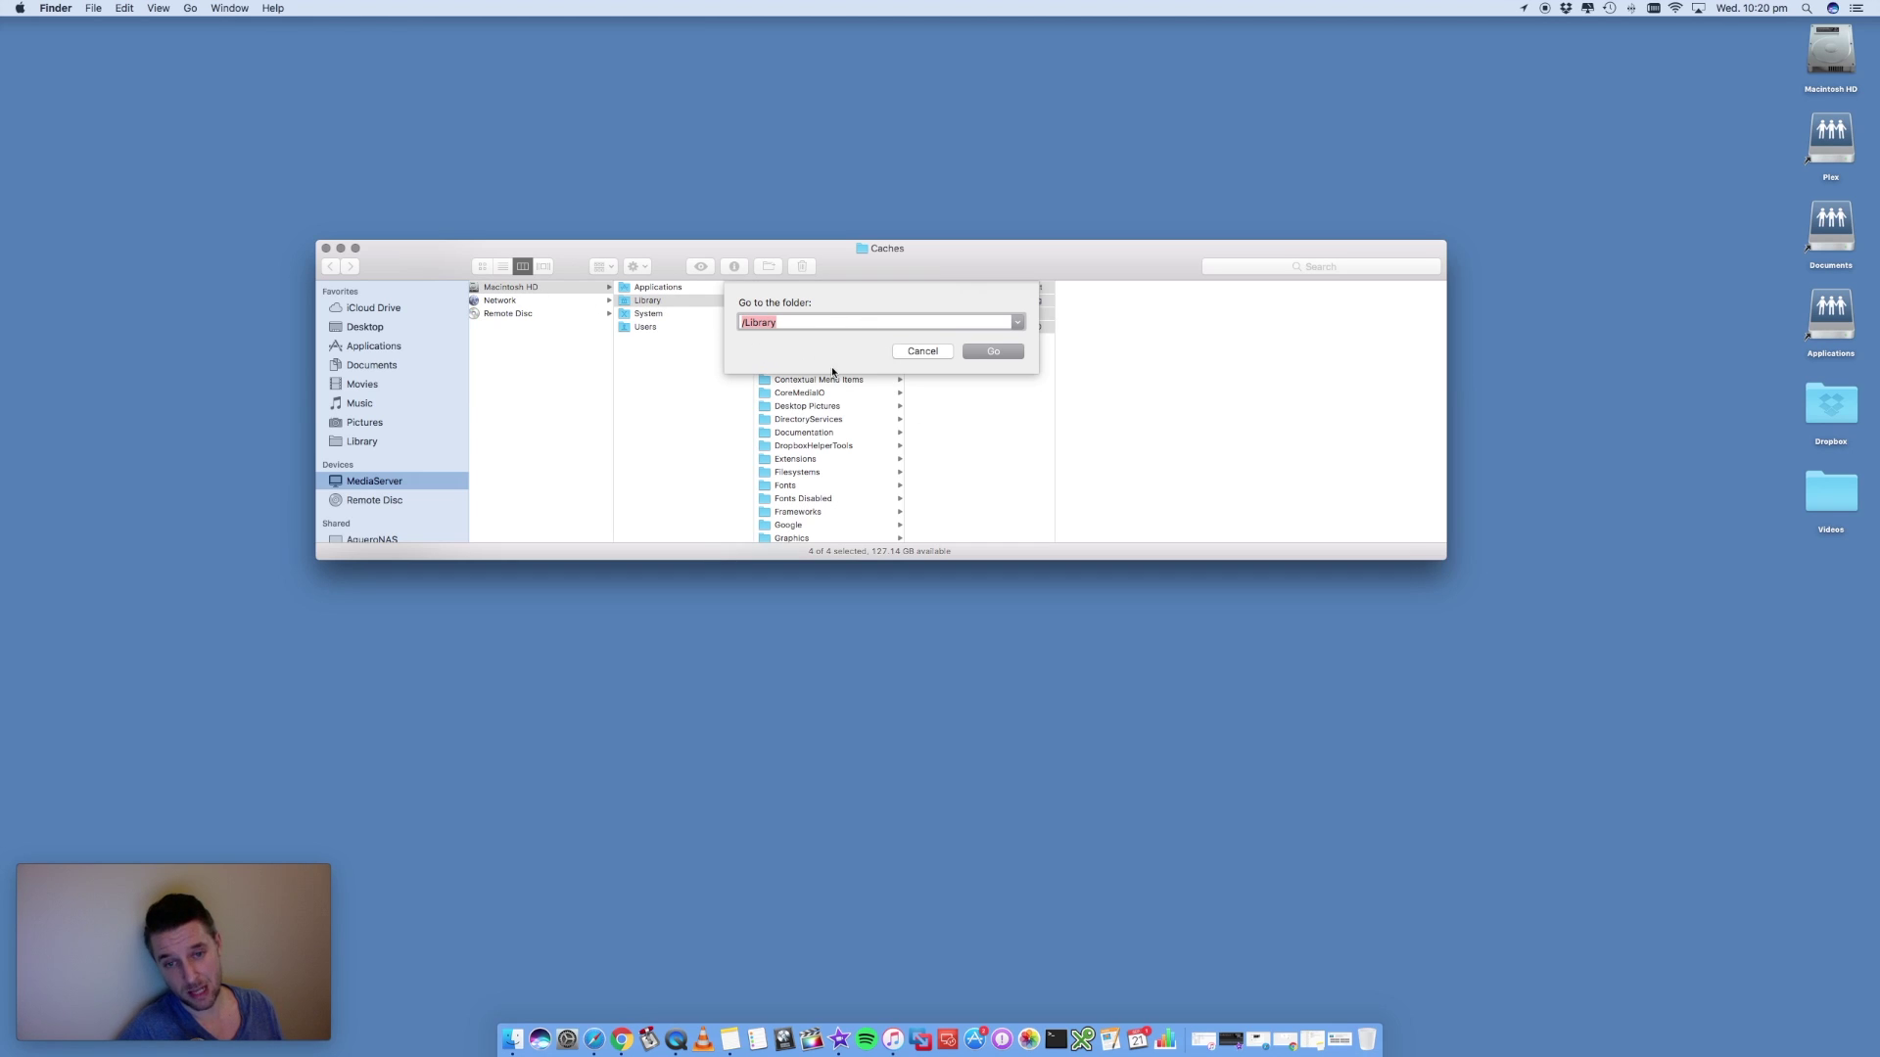
pyautogui.click(744, 323)
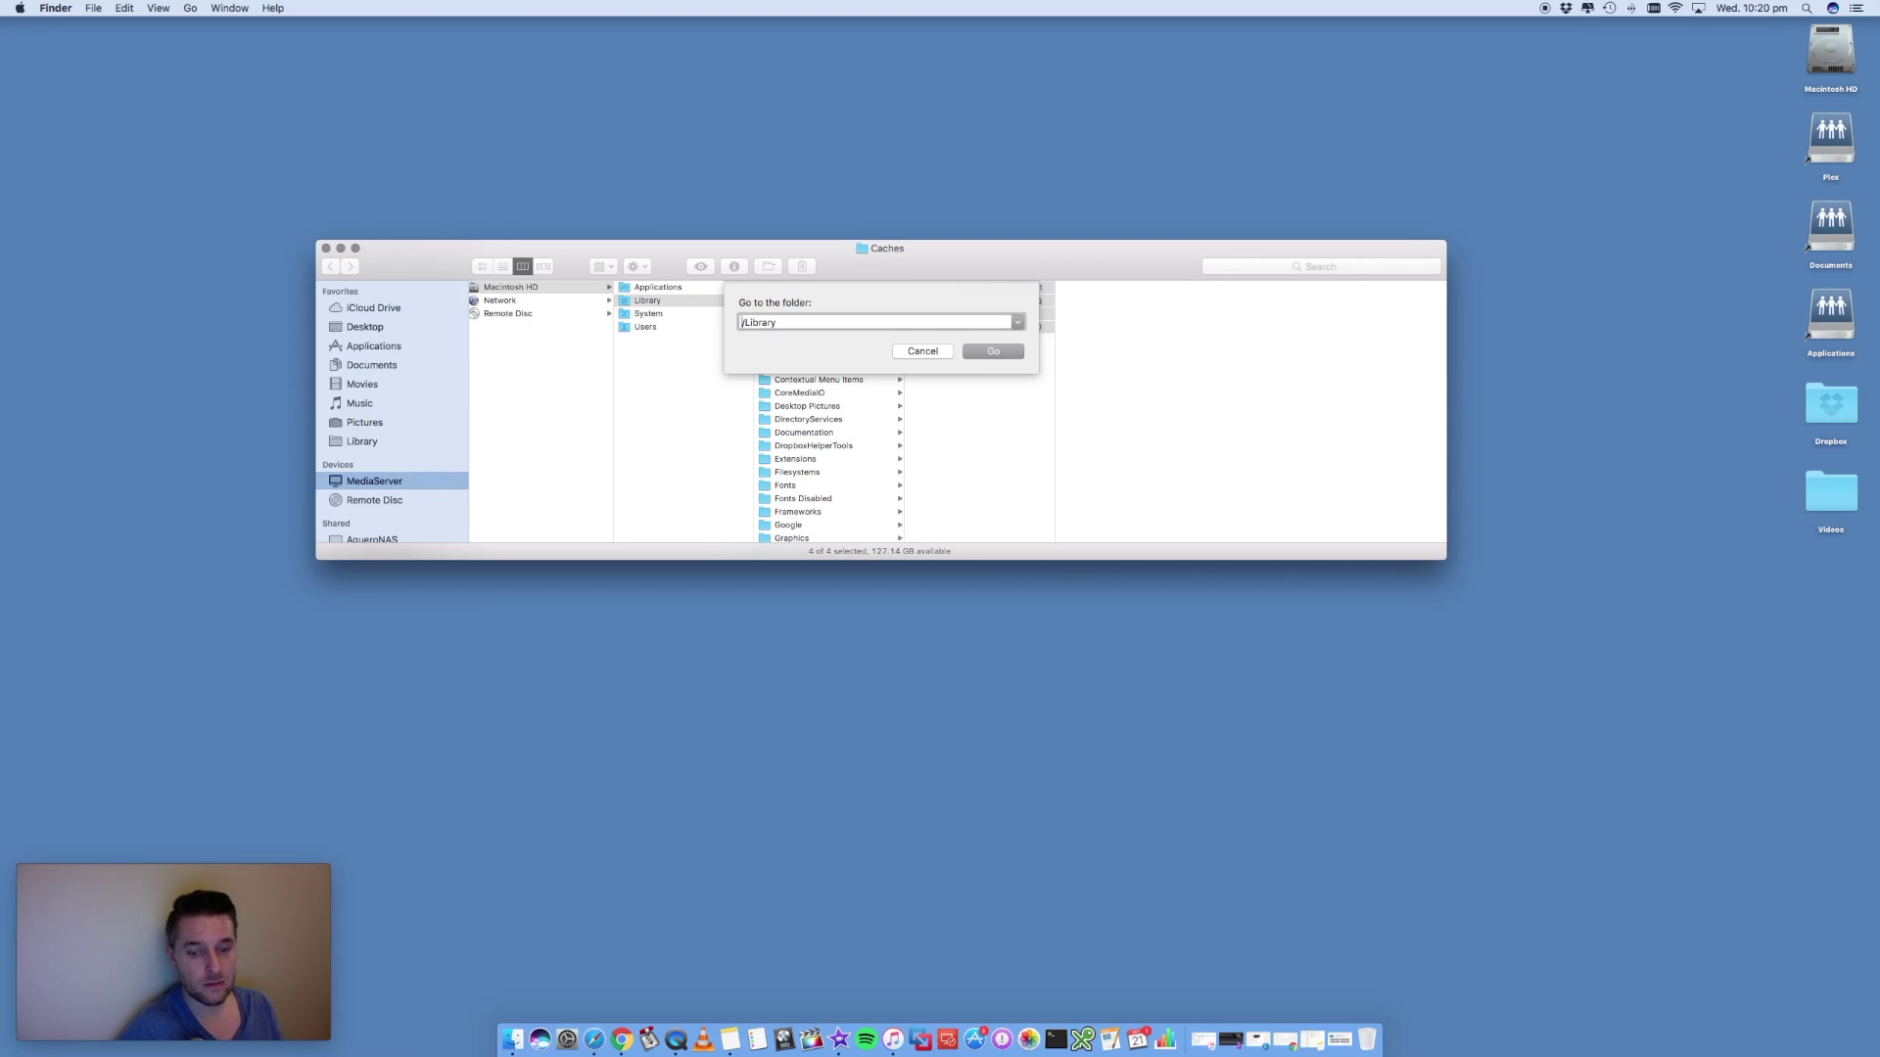
pyautogui.write('~')
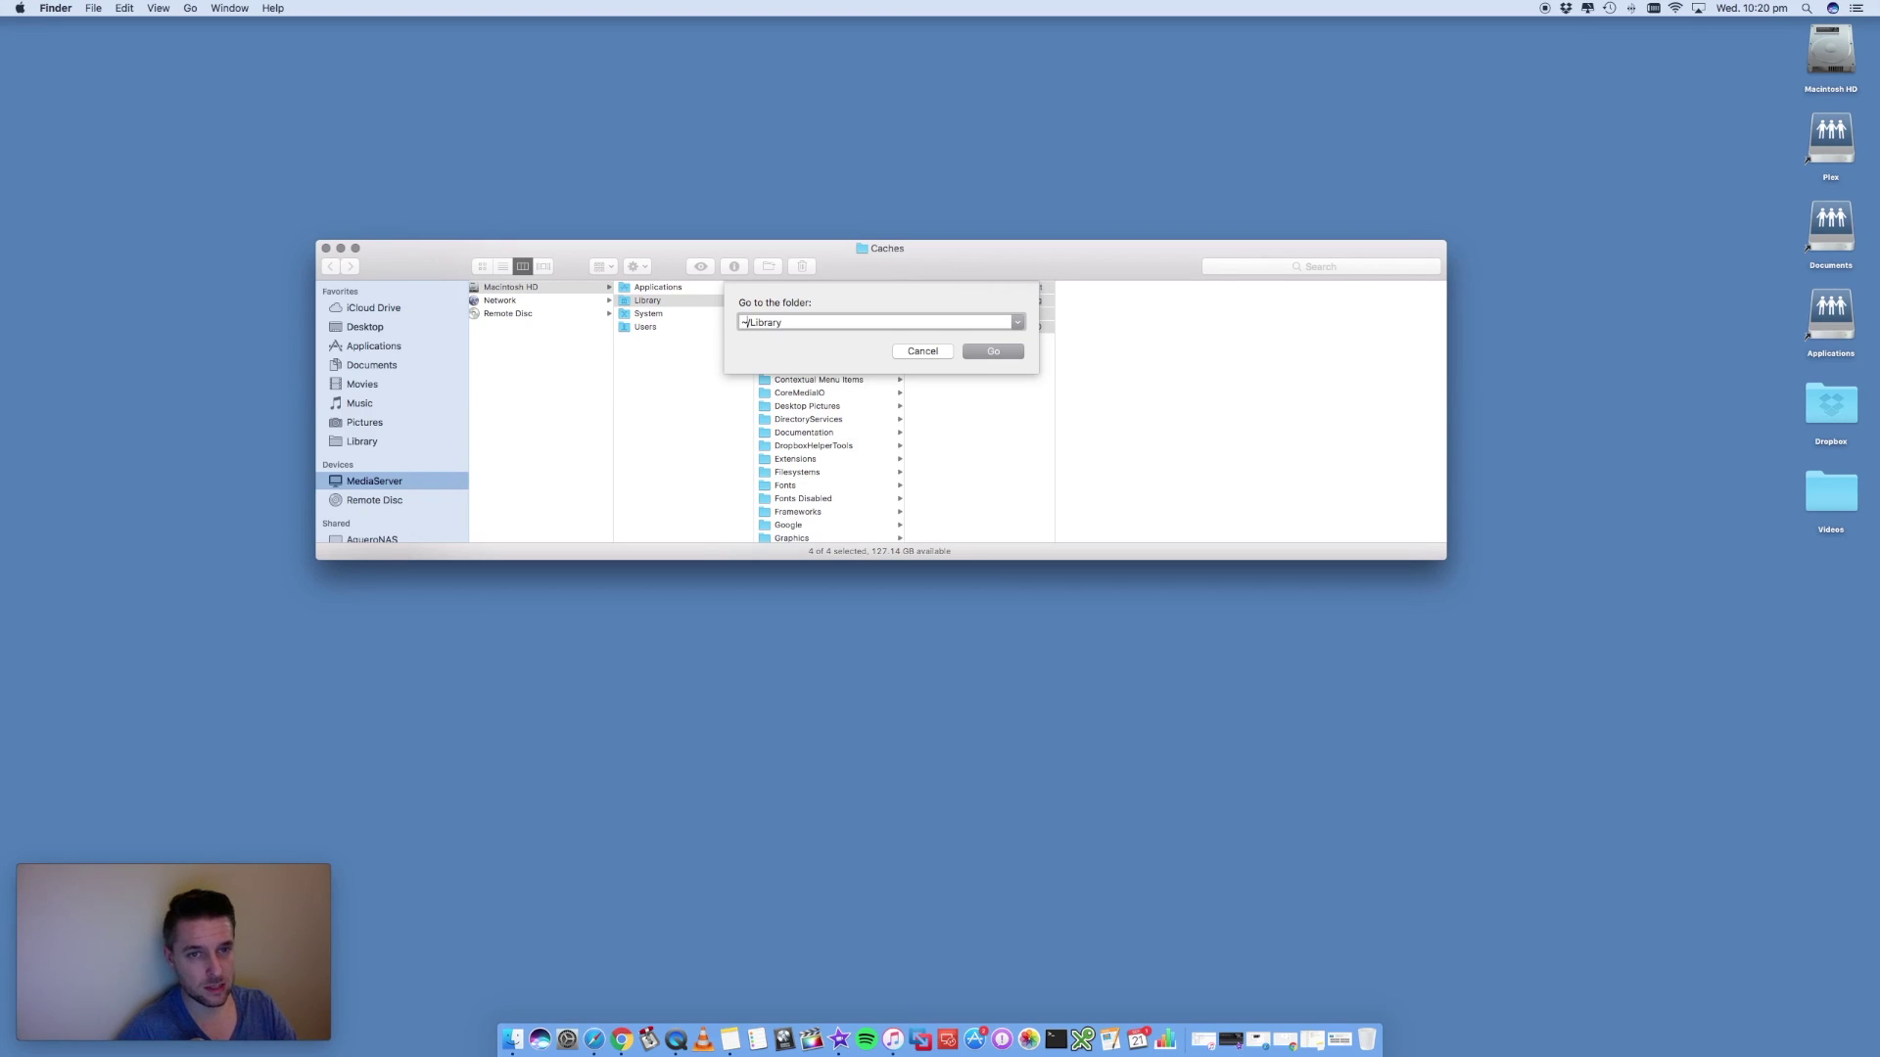
pyautogui.click(743, 322)
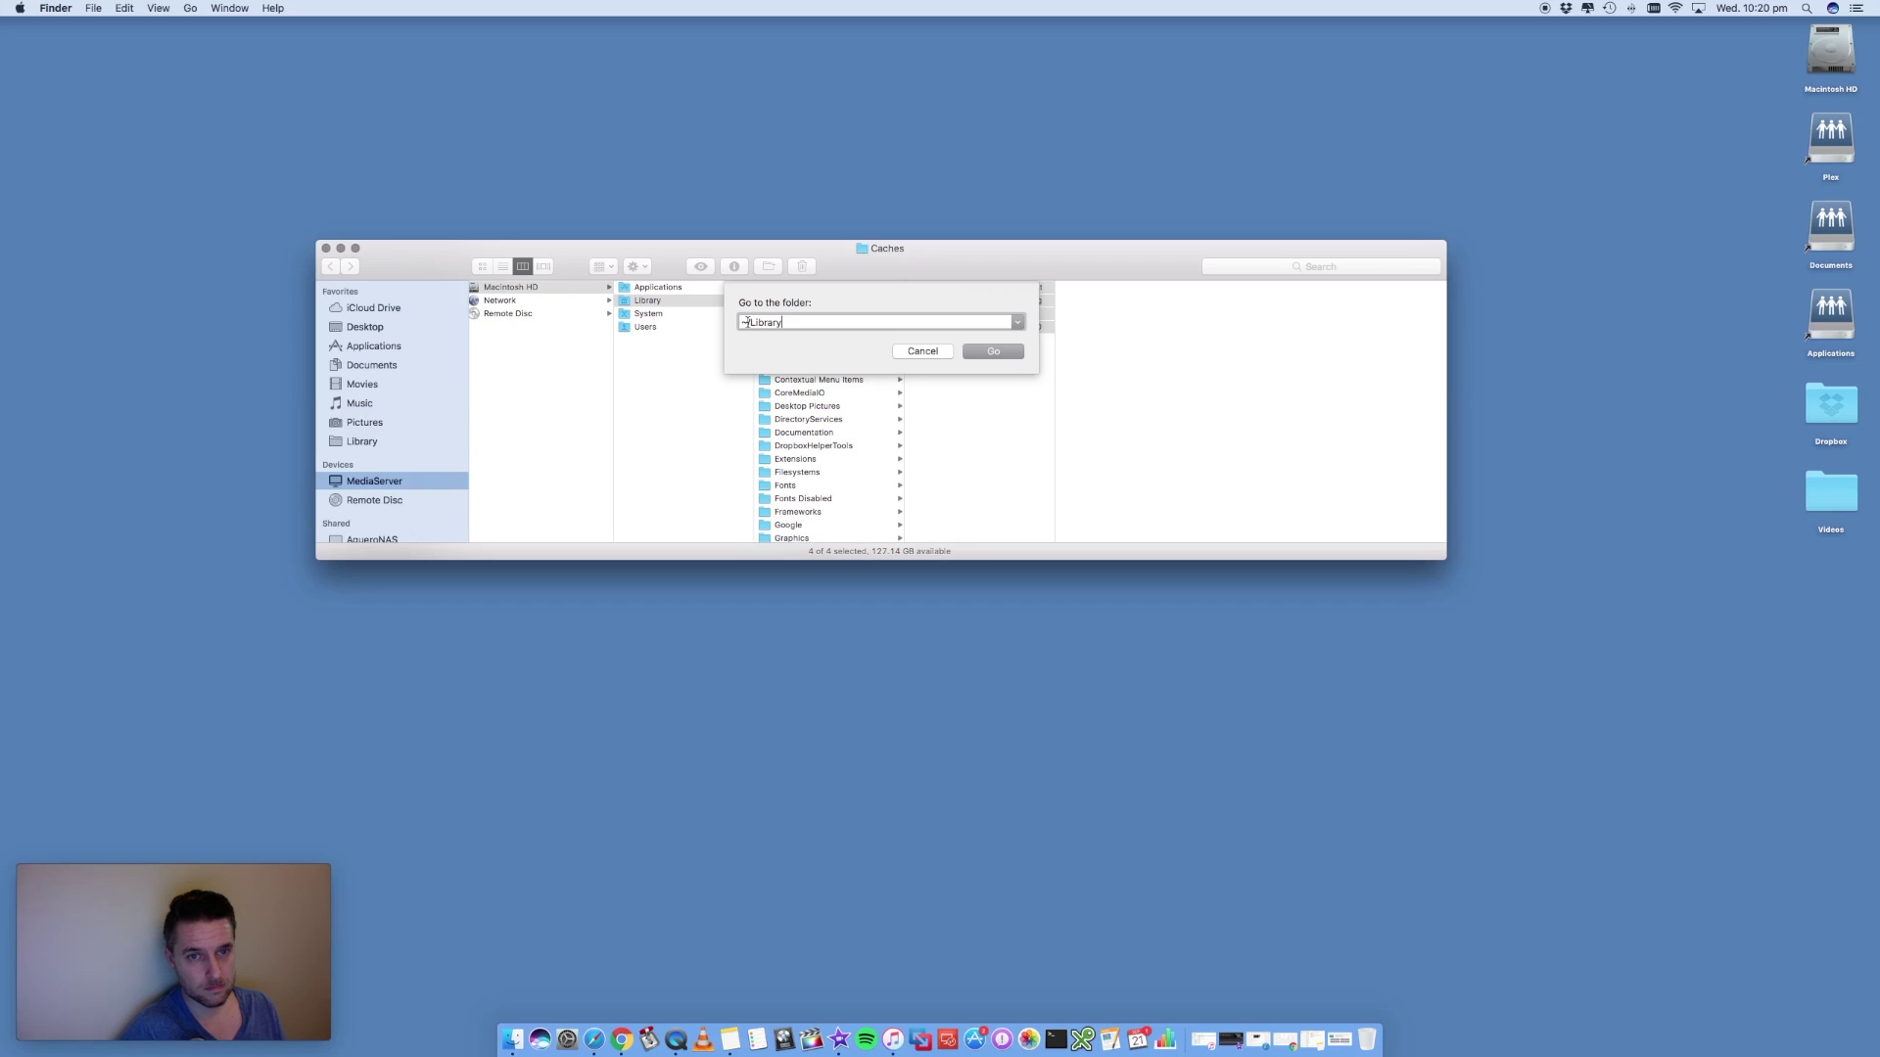
pyautogui.click(806, 323)
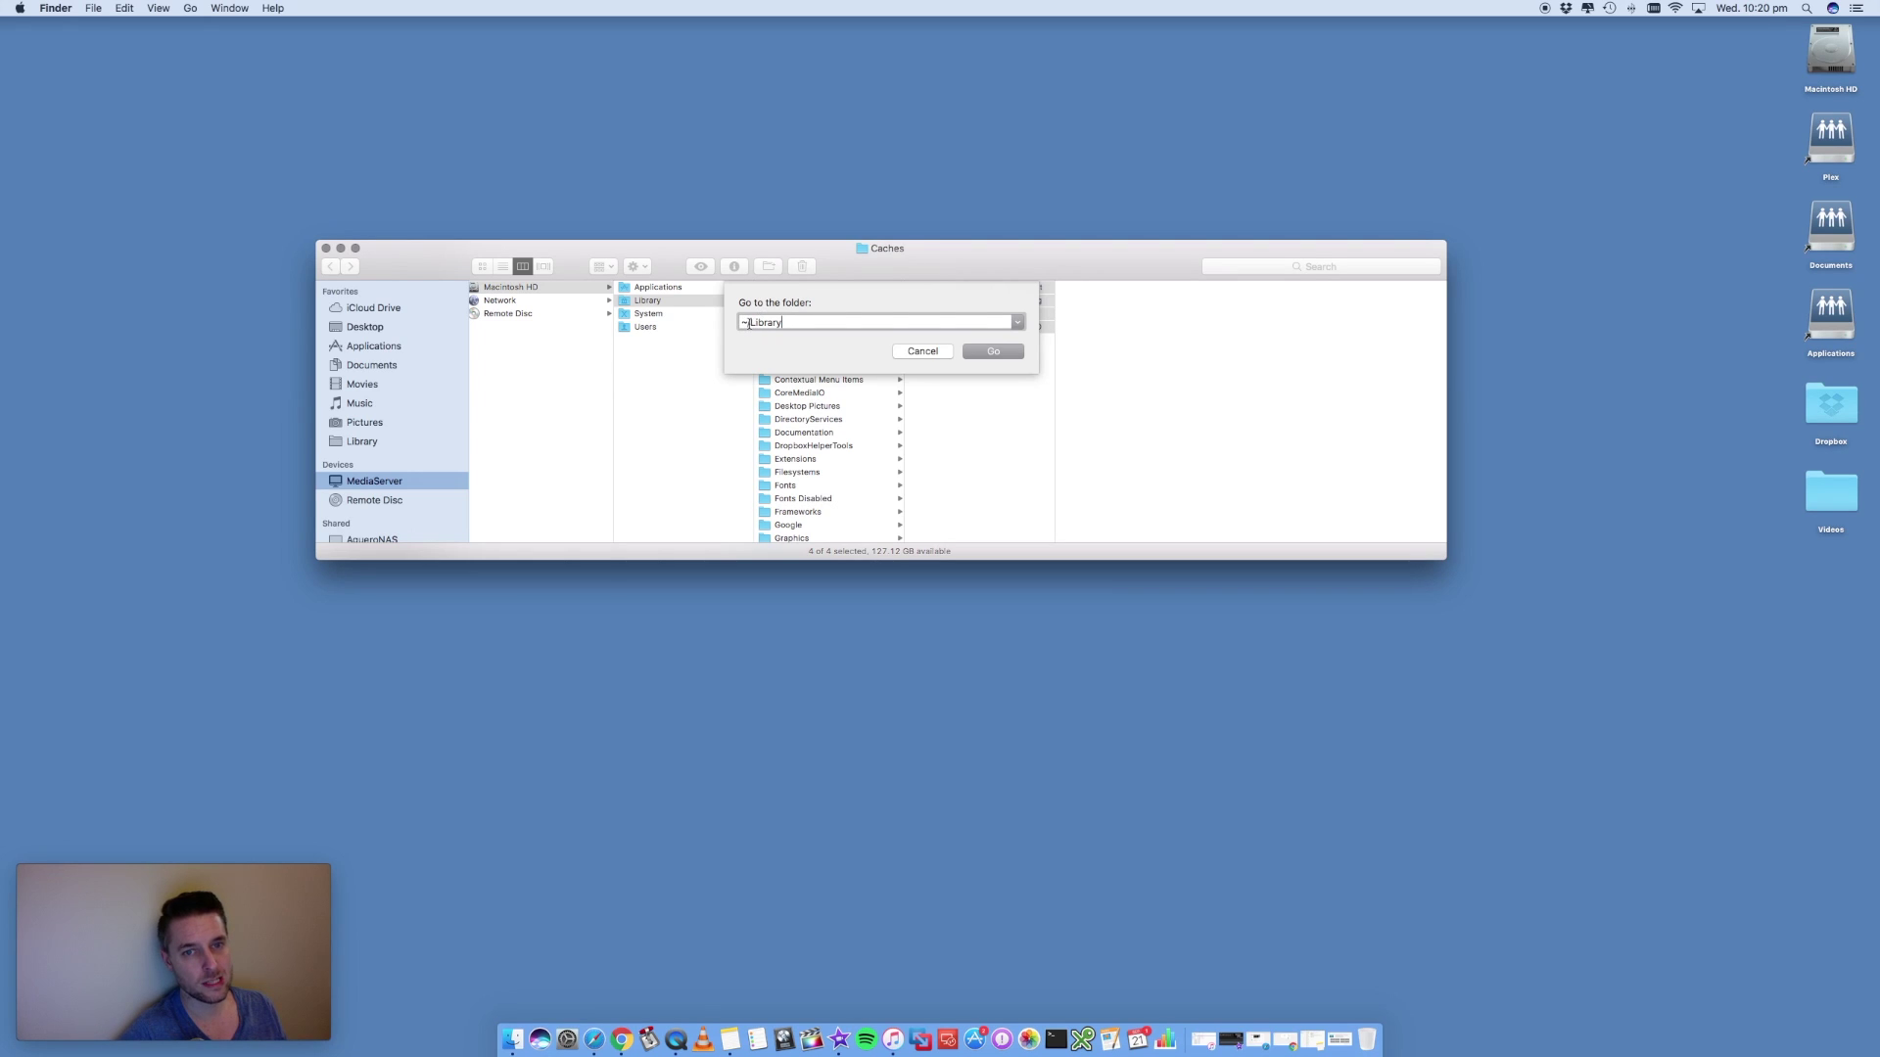
pyautogui.click(990, 350)
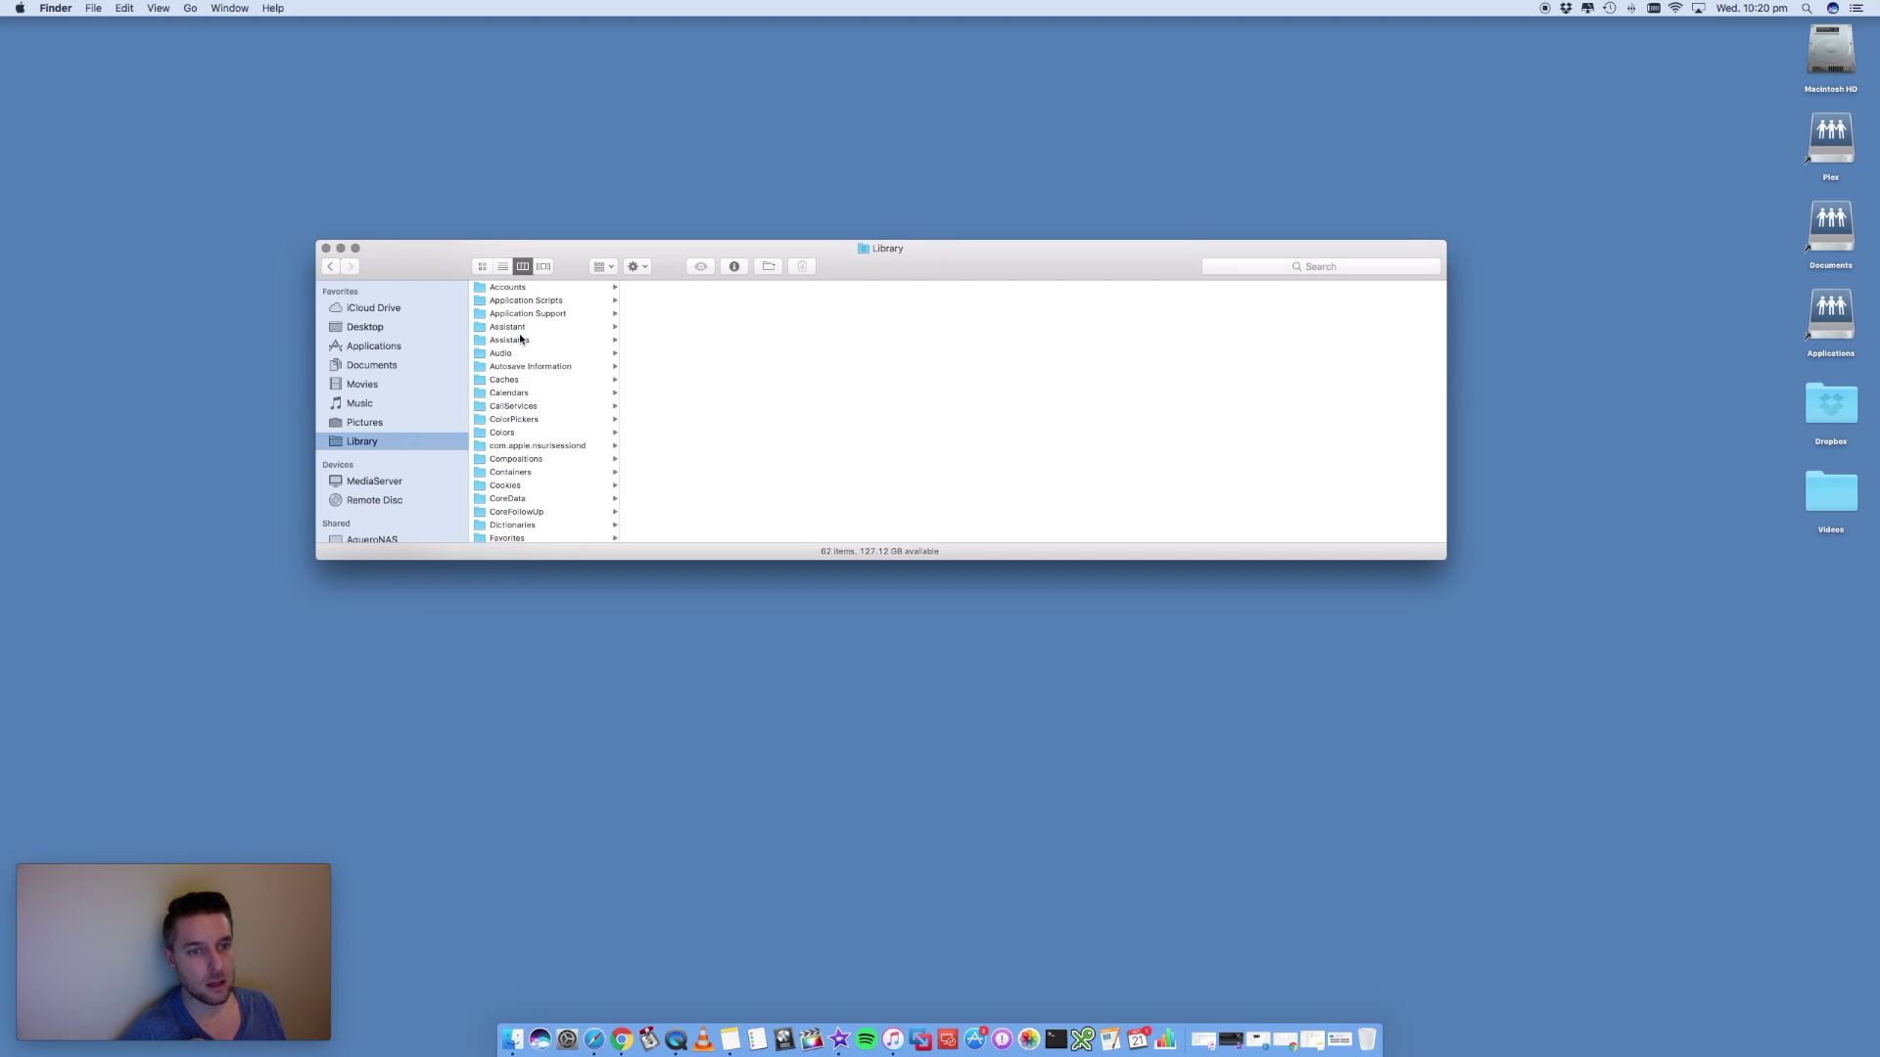
pyautogui.click(507, 382)
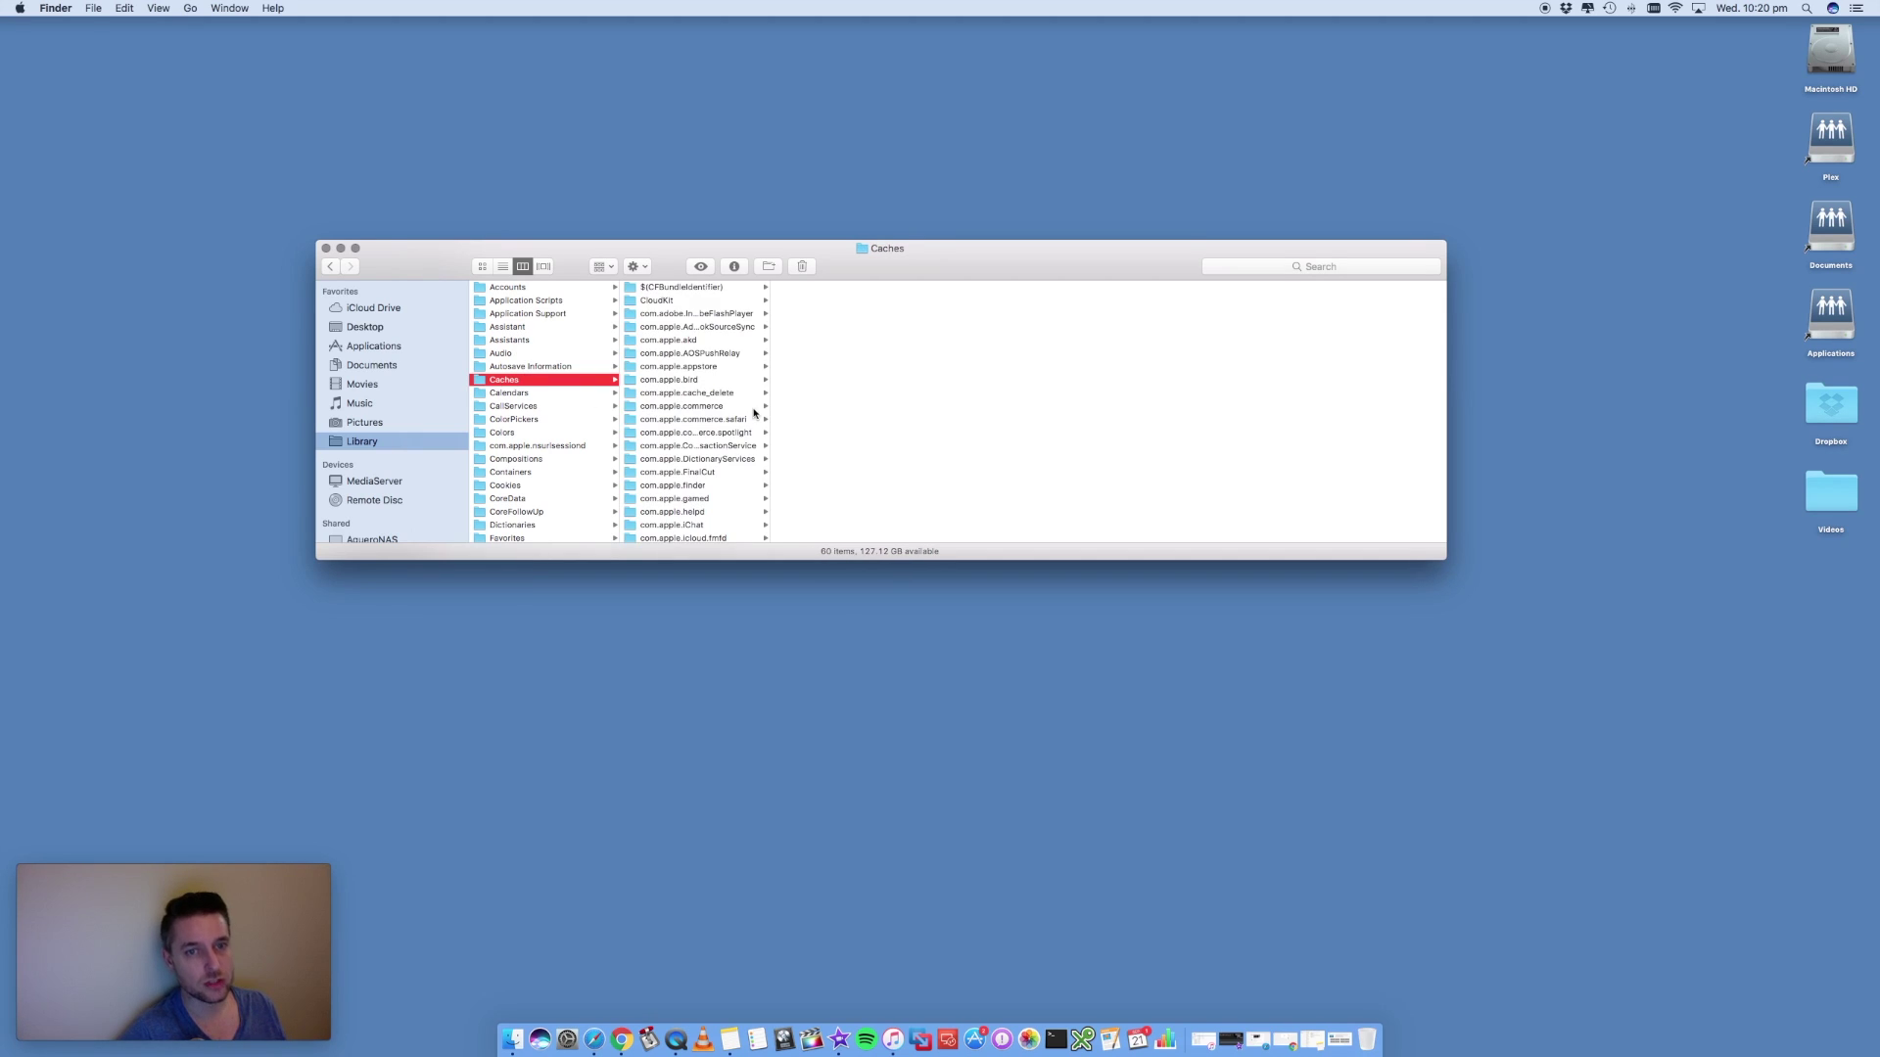
pyautogui.scroll(-5, 716, 393)
pyautogui.scroll(5, 715, 392)
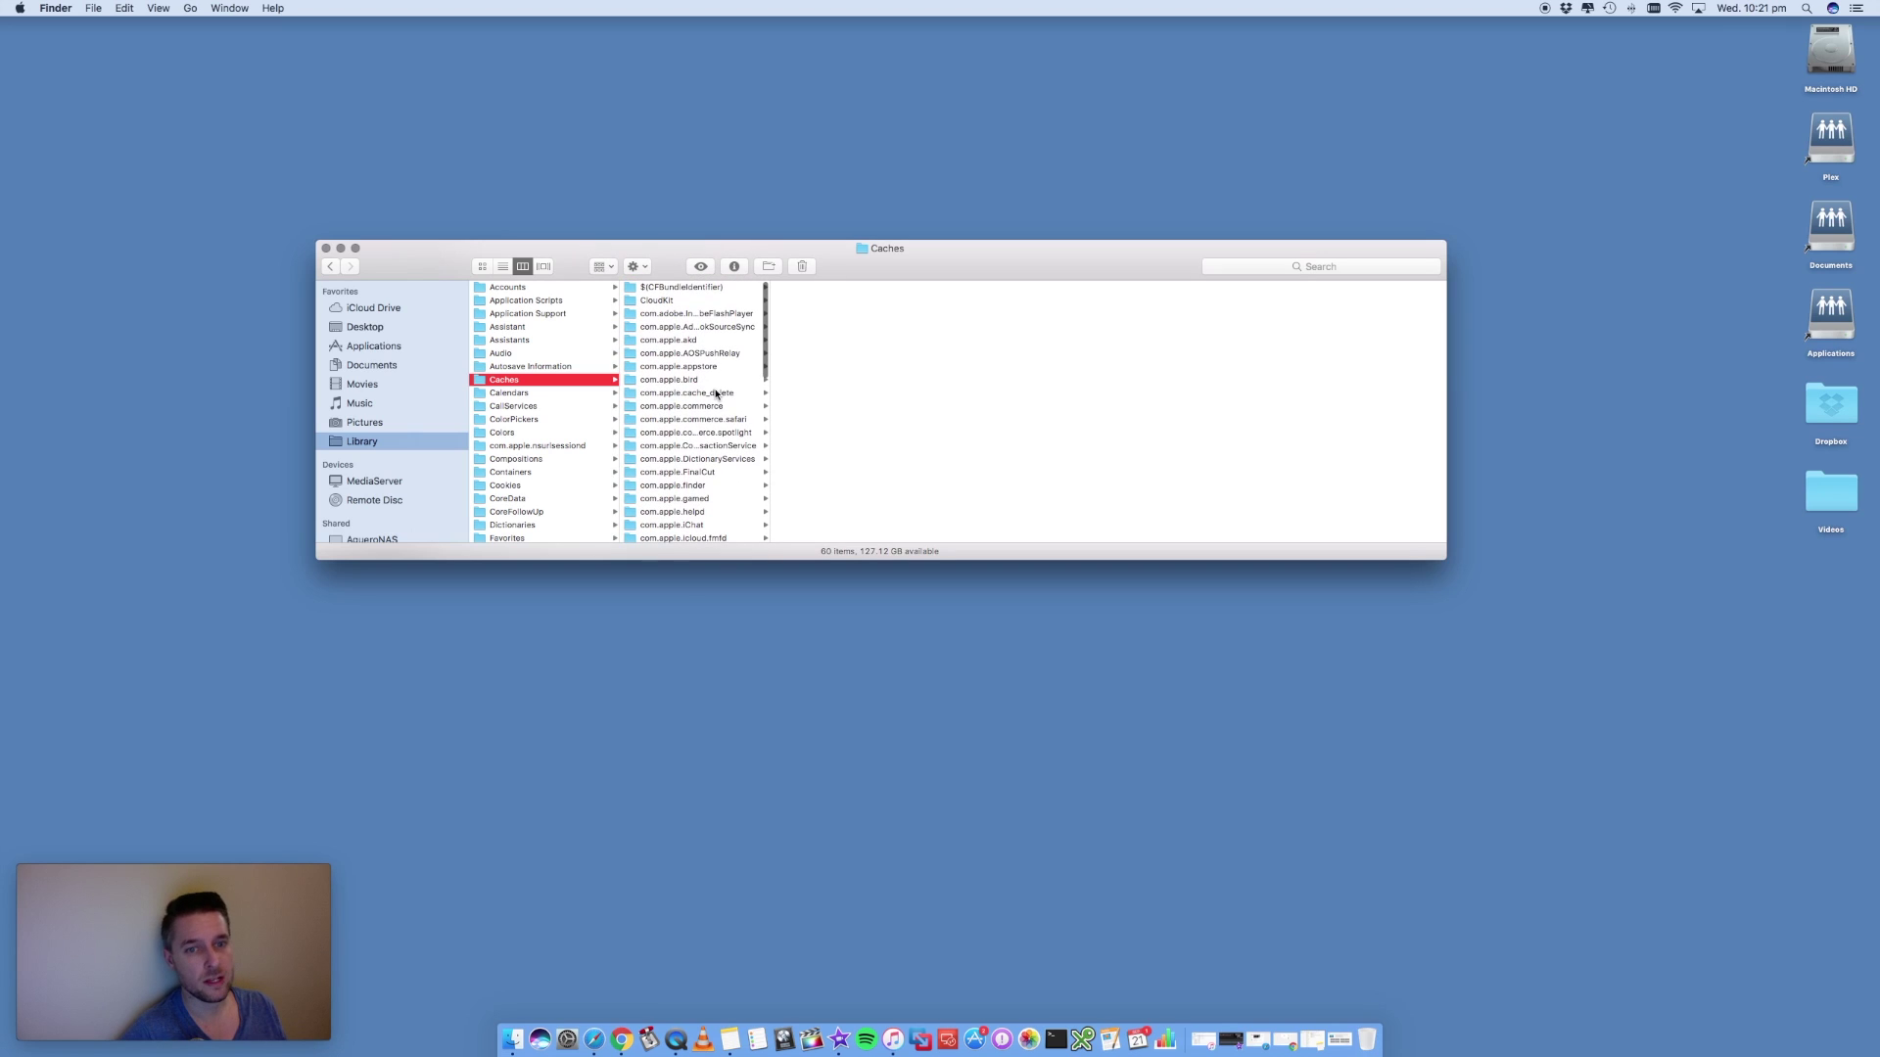
pyautogui.click(702, 367)
pyautogui.press('Right')
pyautogui.press('Left')
pyautogui.press('Return')
pyautogui.press('super+c')
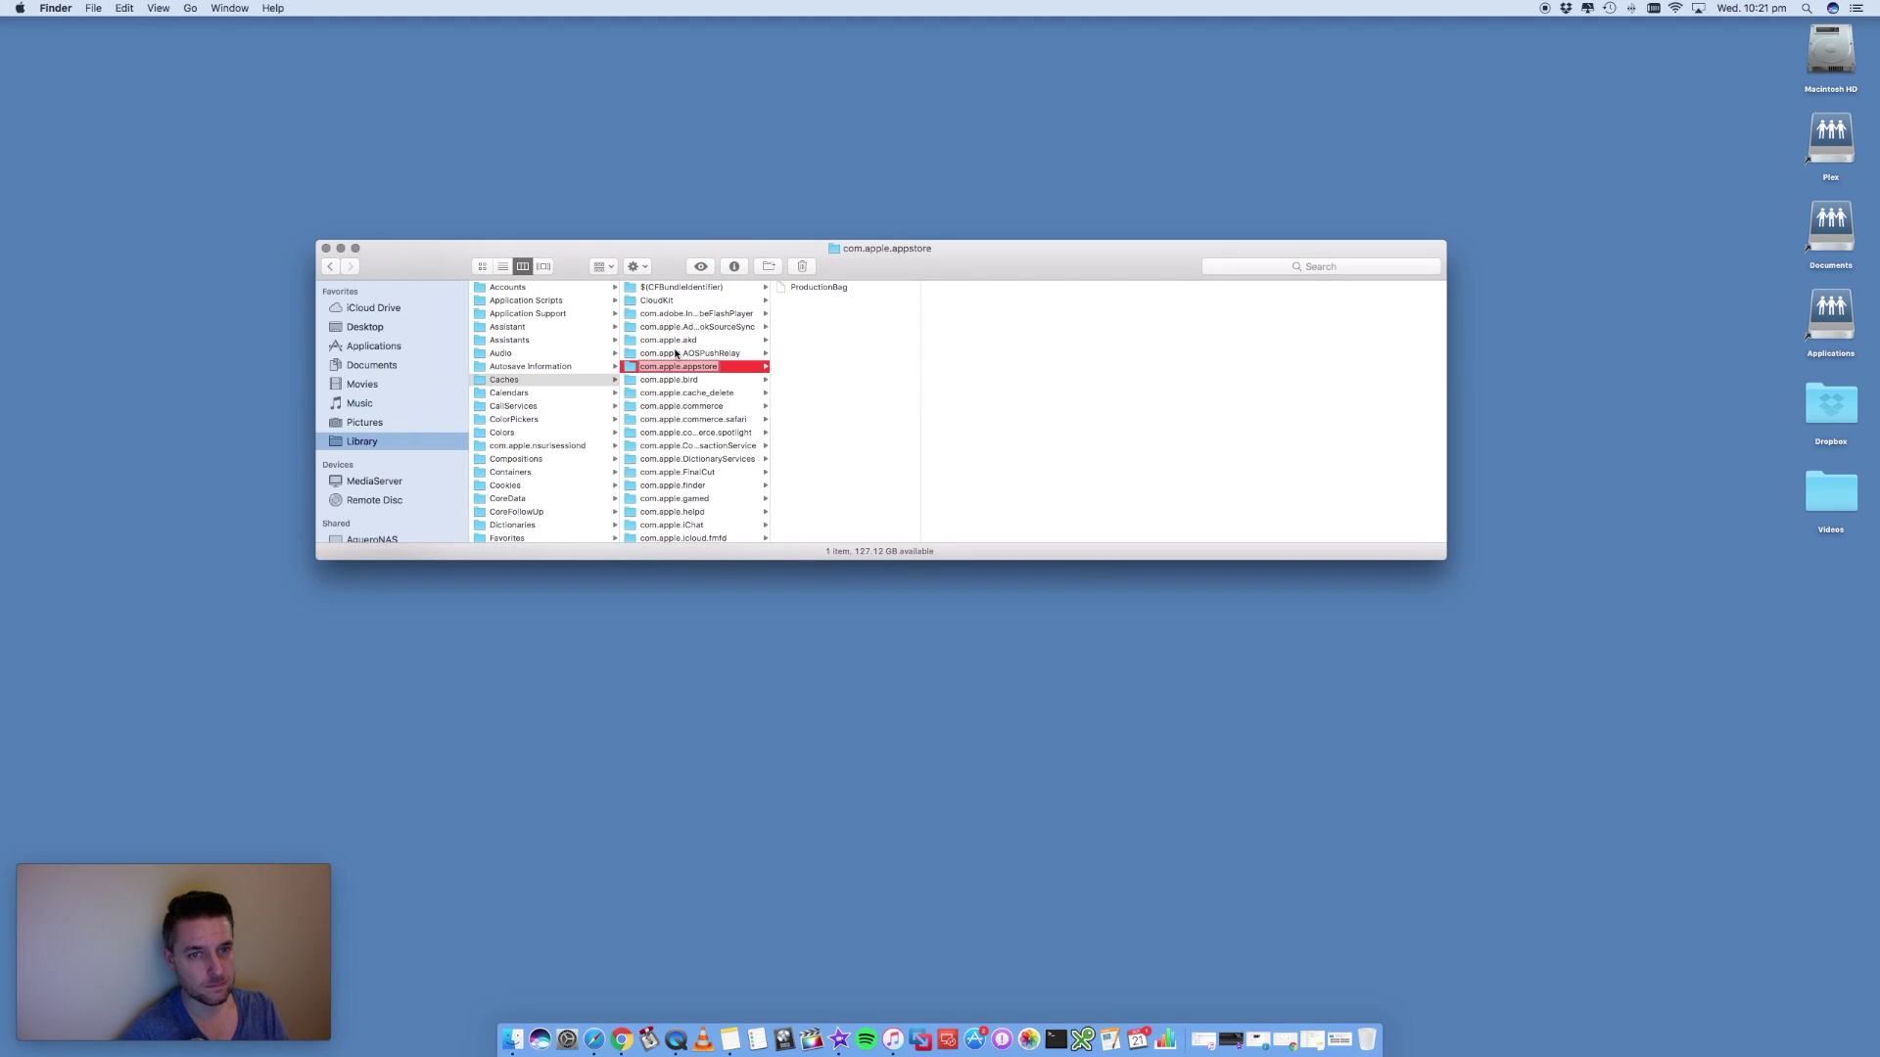
# Step: Select all the folders inside the user's ~/Library Caches folder
pyautogui.click(686, 353)
pyautogui.press('Right')
pyautogui.press('super+a')
pyautogui.press('Left')
pyautogui.press('super+a')
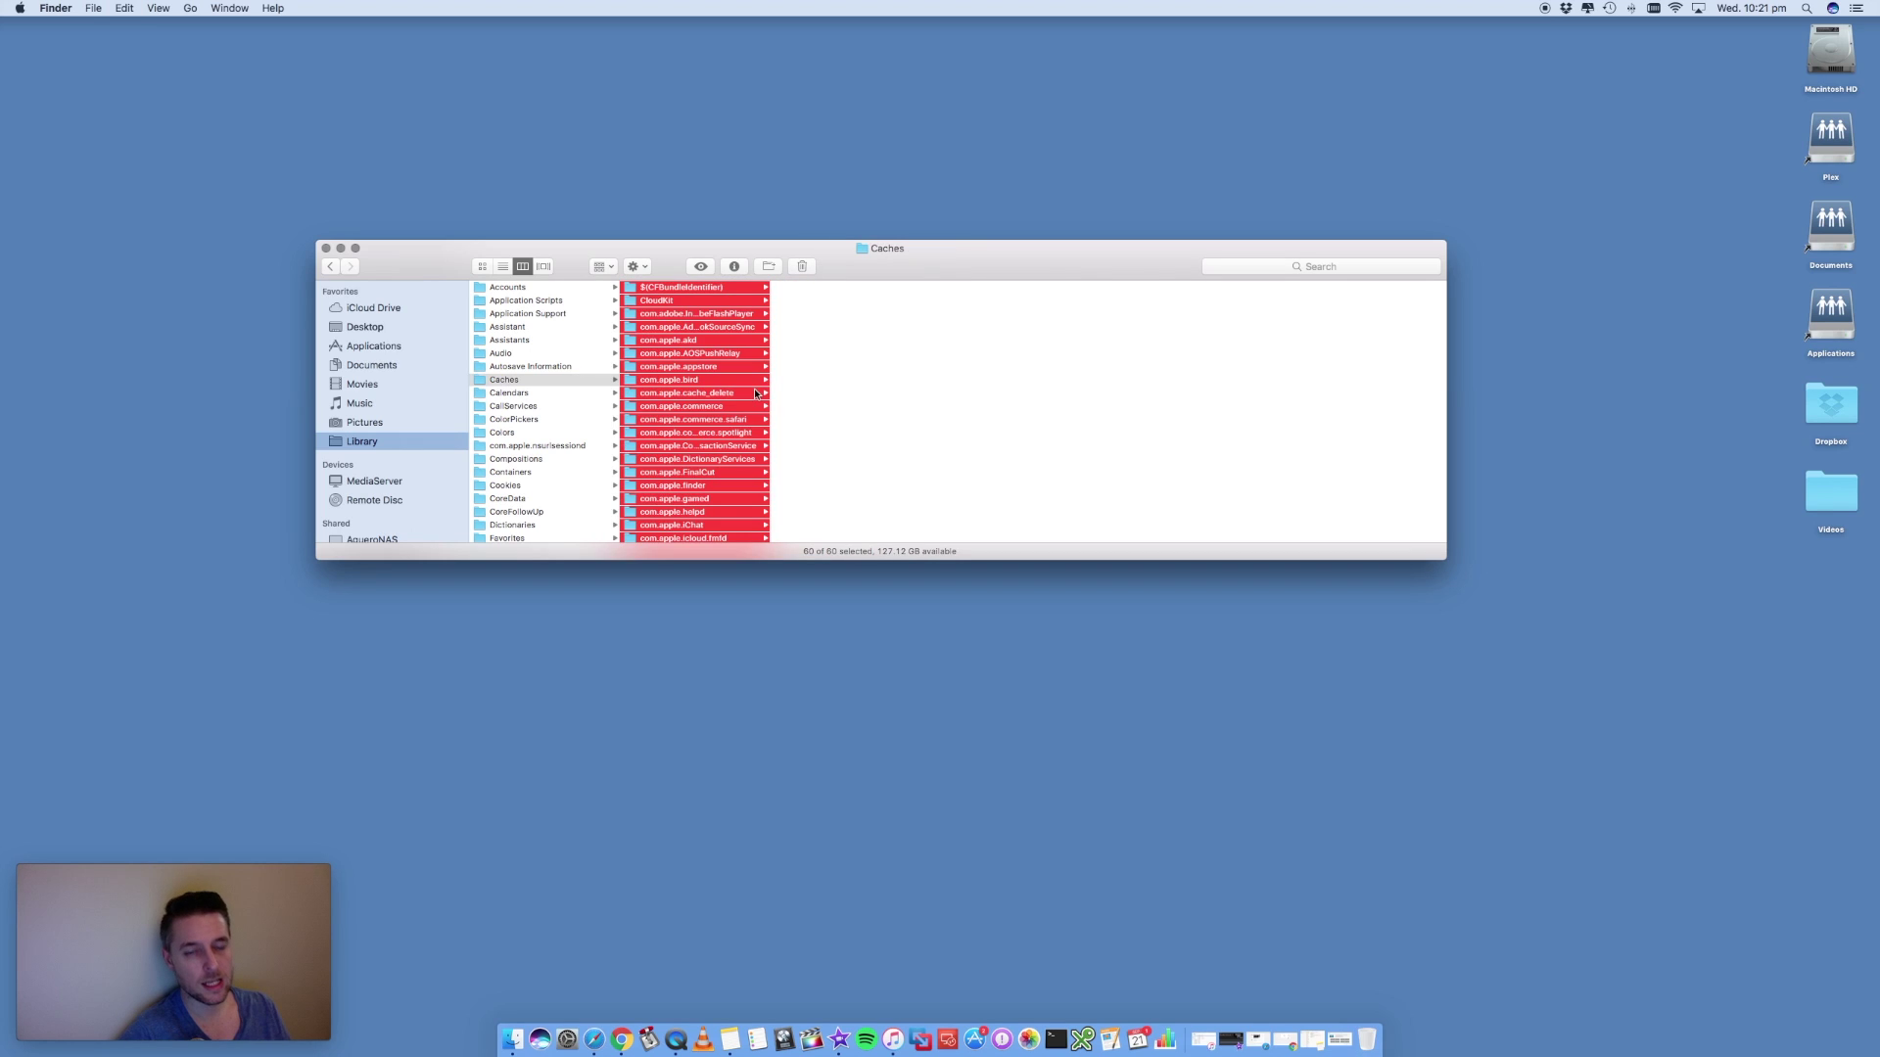
# Step: Delete the selected folders from the user's ~/Library Caches folder and empty the Trash
pyautogui.click(802, 267)
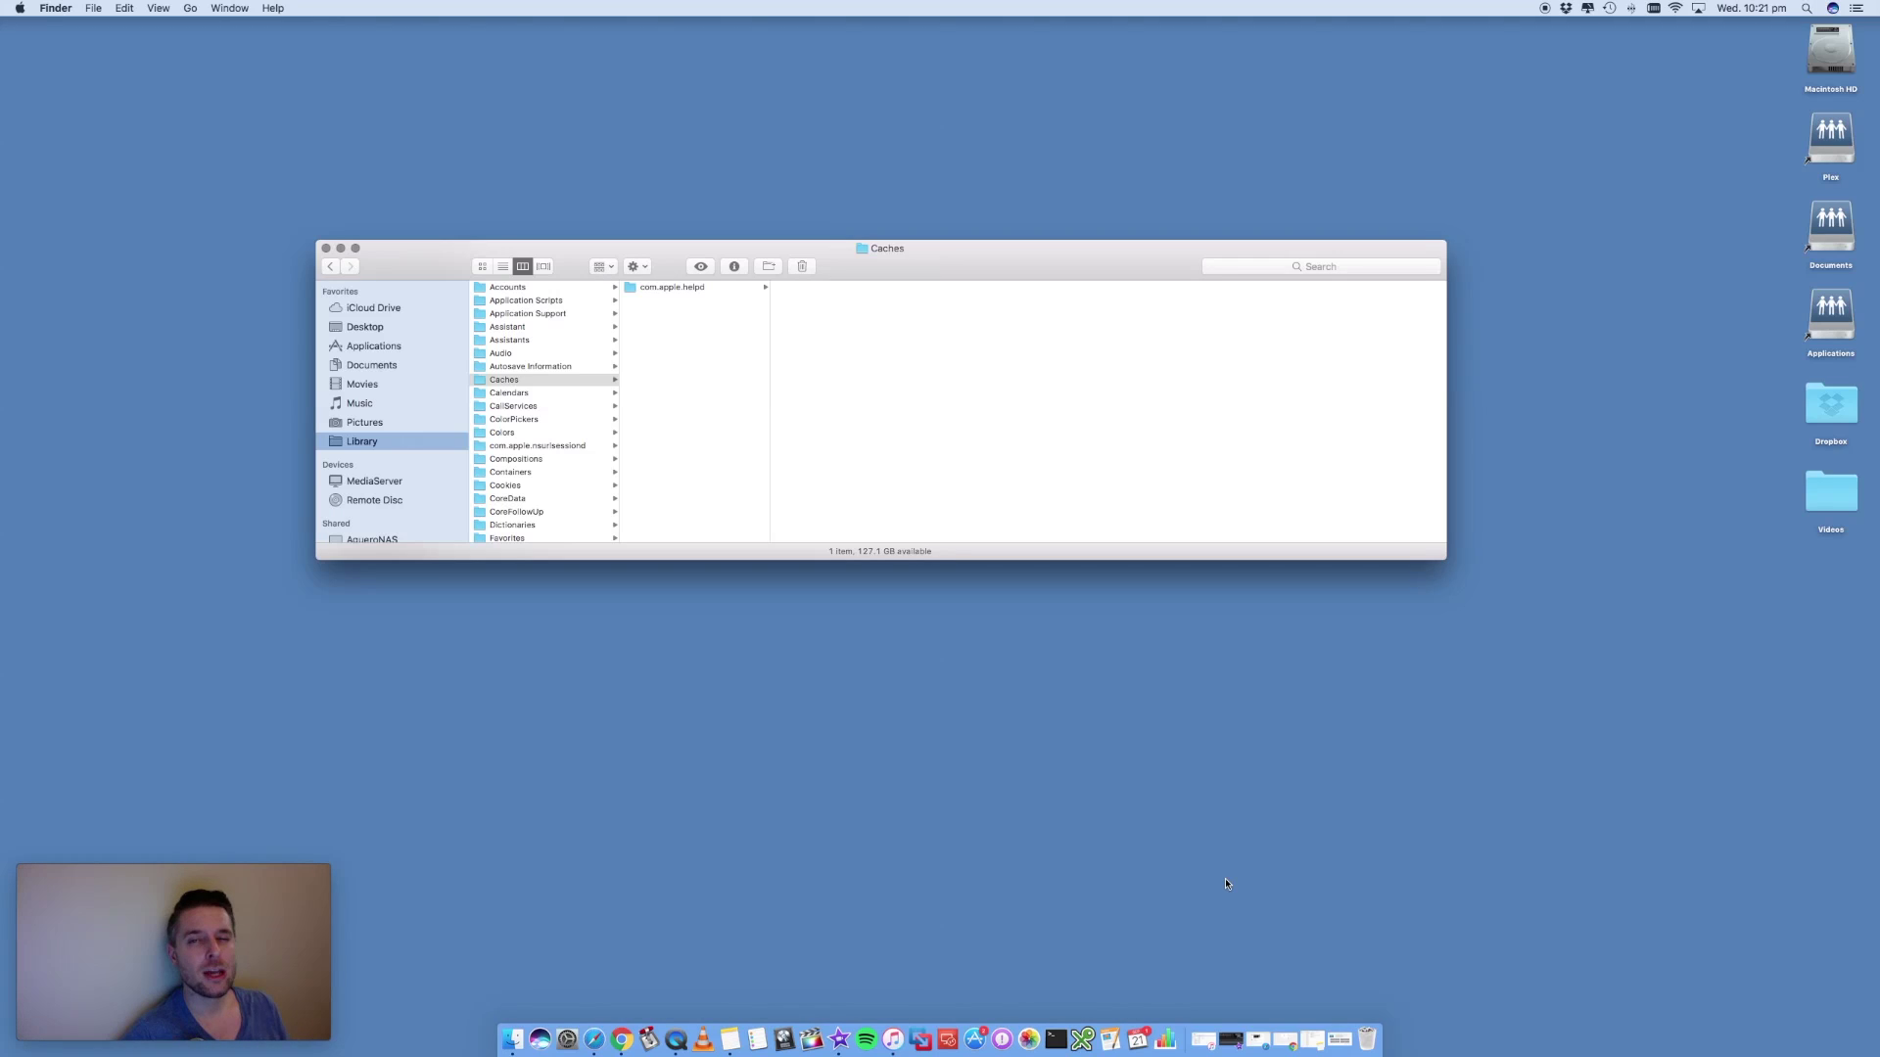
pyautogui.rightClick(1371, 1034)
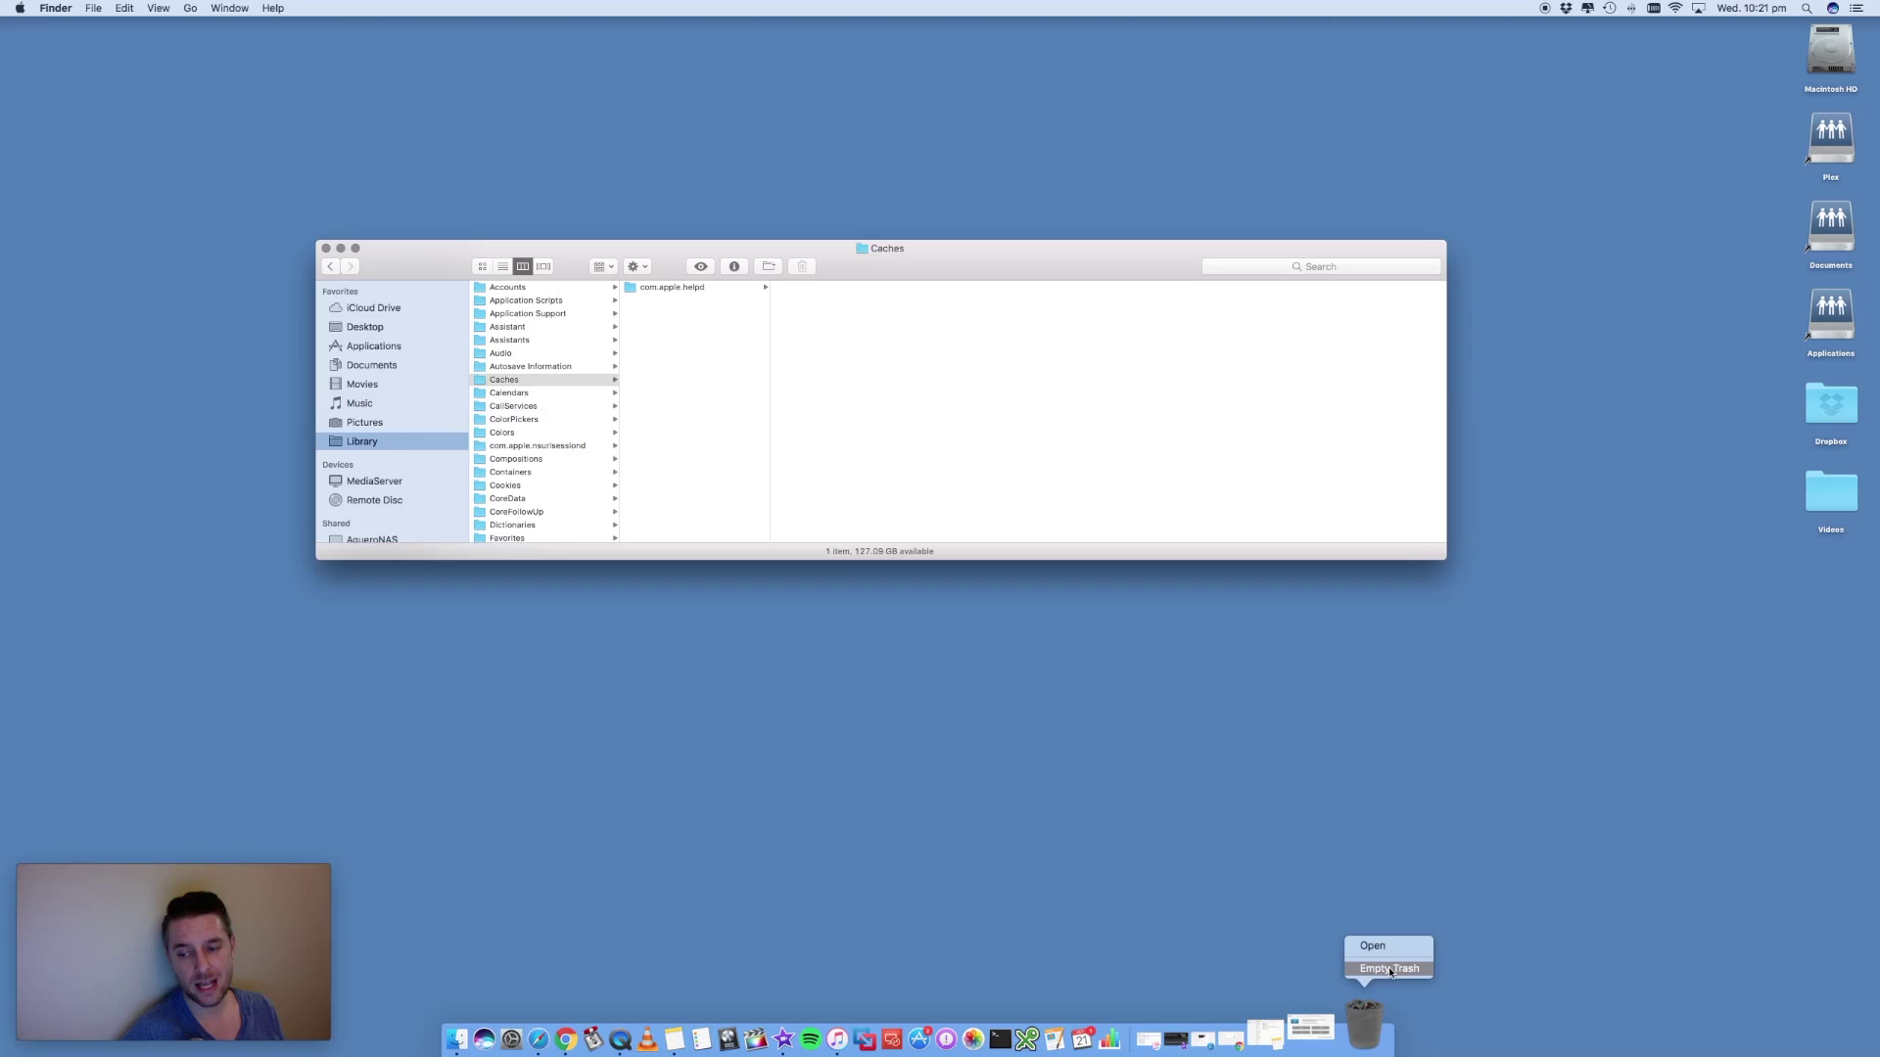
pyautogui.click(1386, 969)
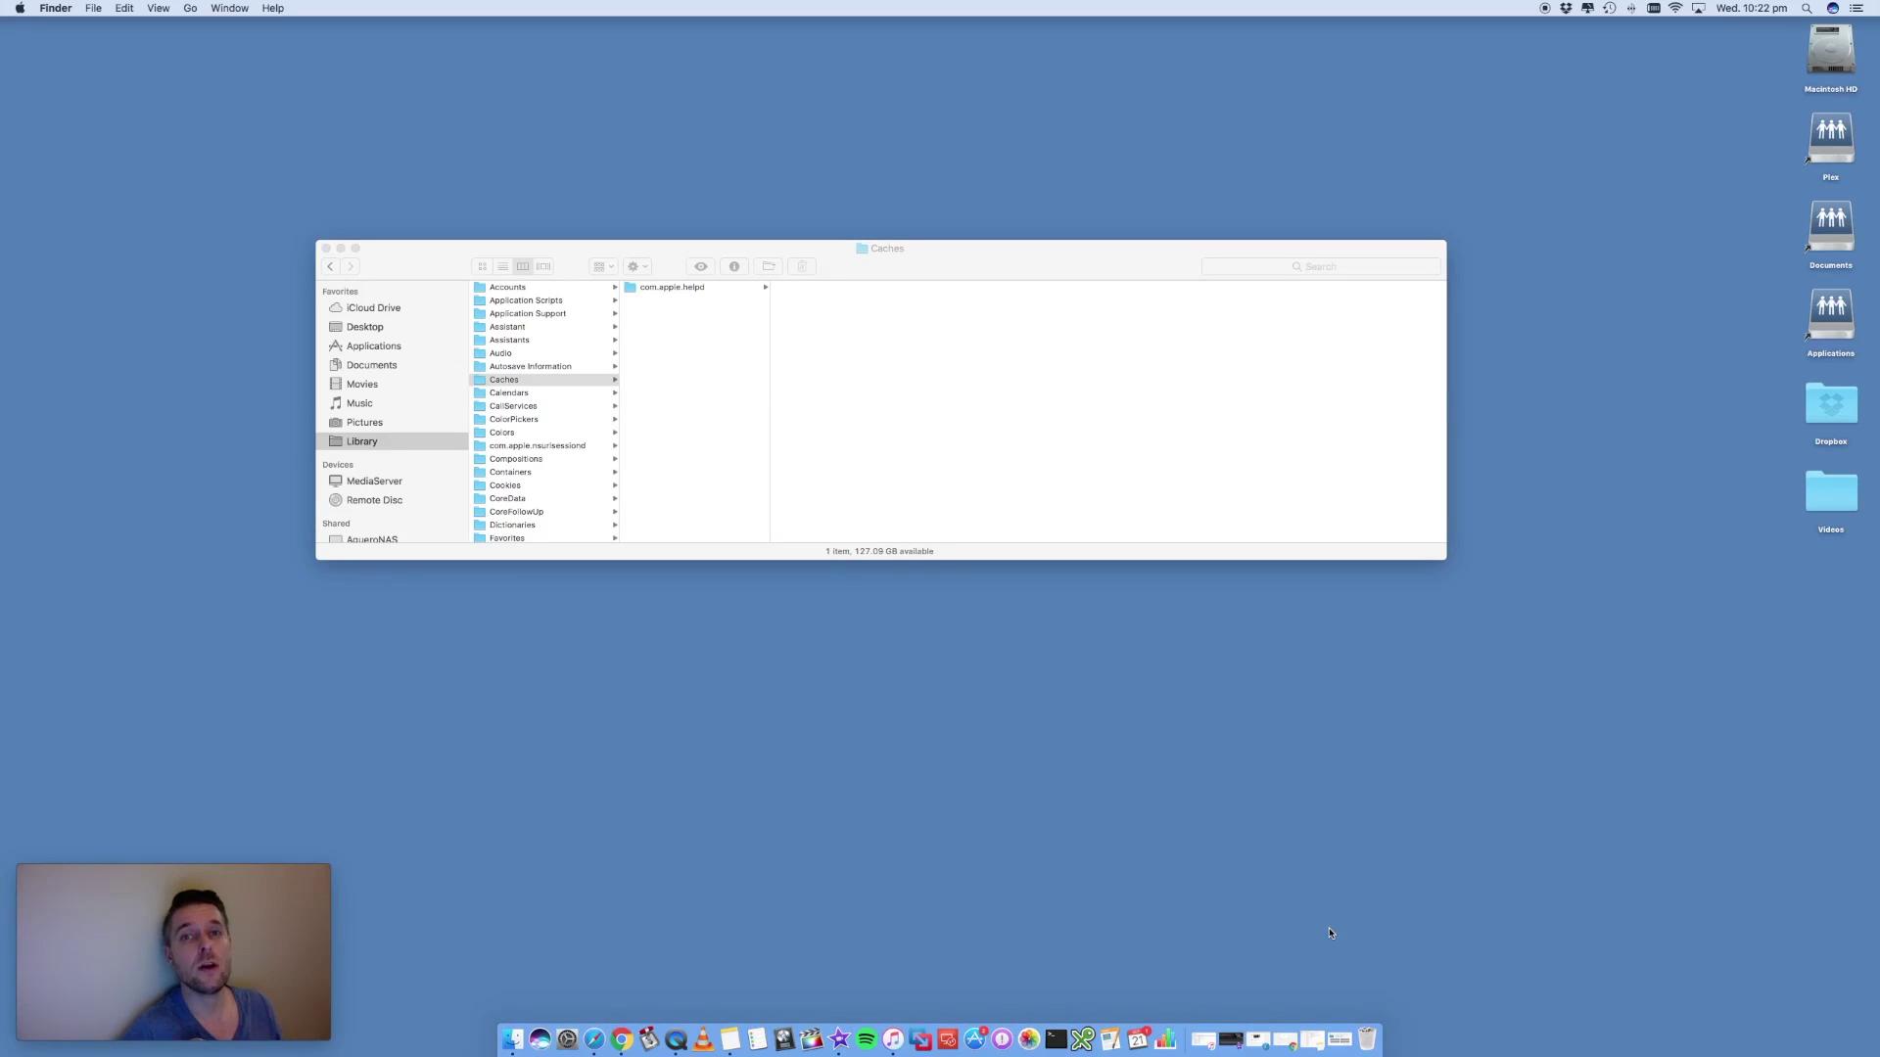
pyautogui.rightClick(1364, 1030)
pyautogui.click(1195, 832)
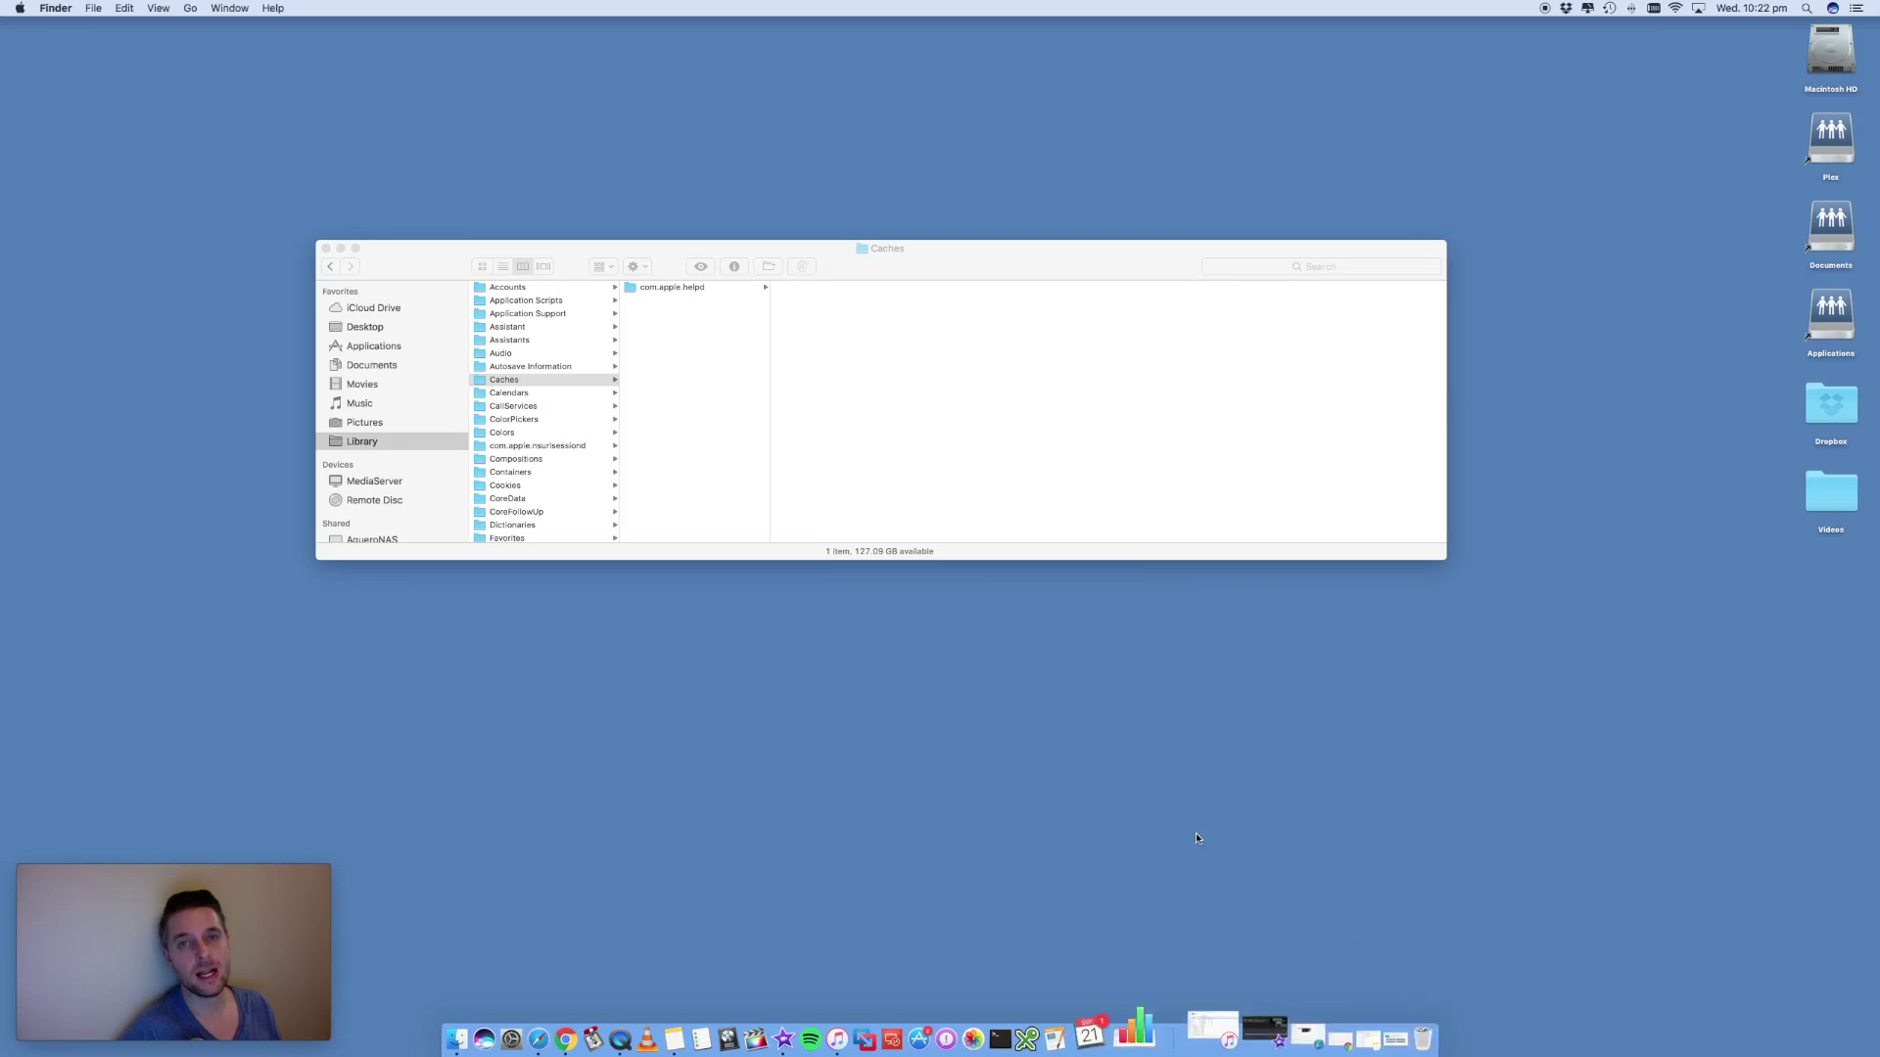
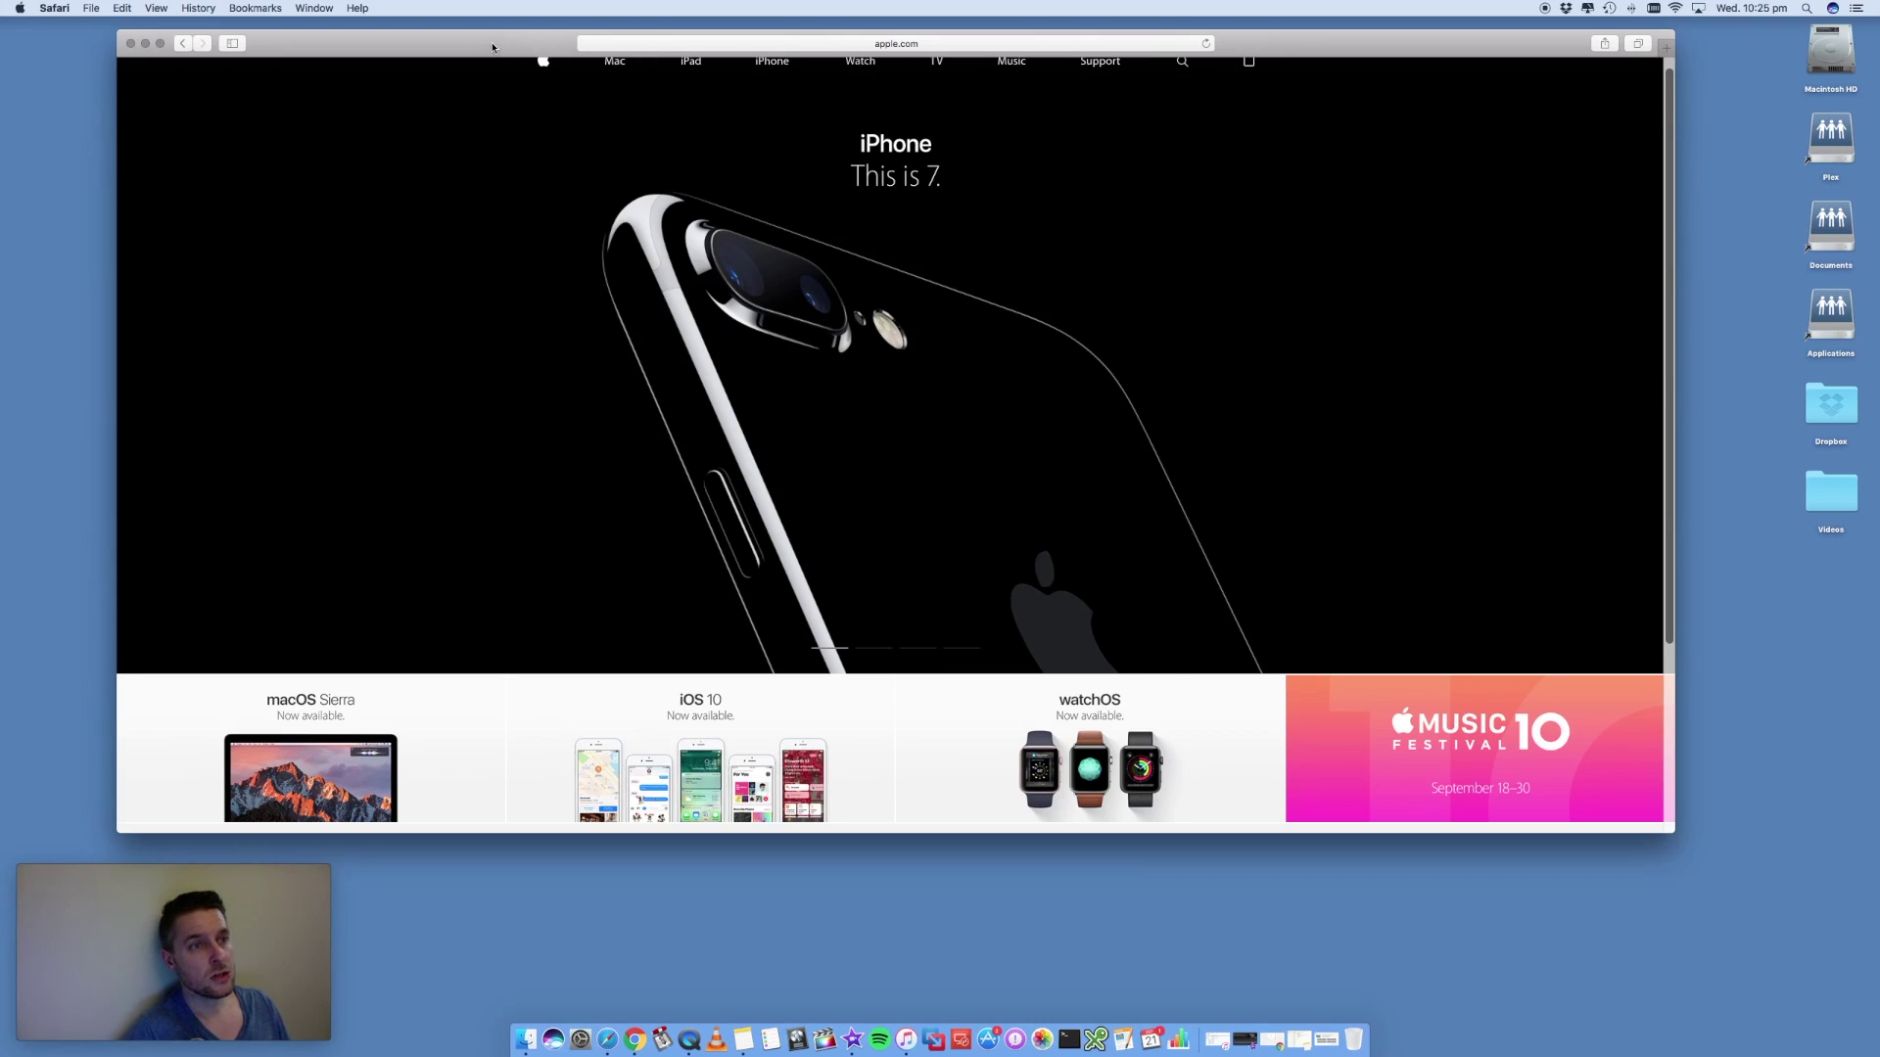
# Step: In Safari, look through the browsing history list and locate the command for clearing the history
pyautogui.click(53, 8)
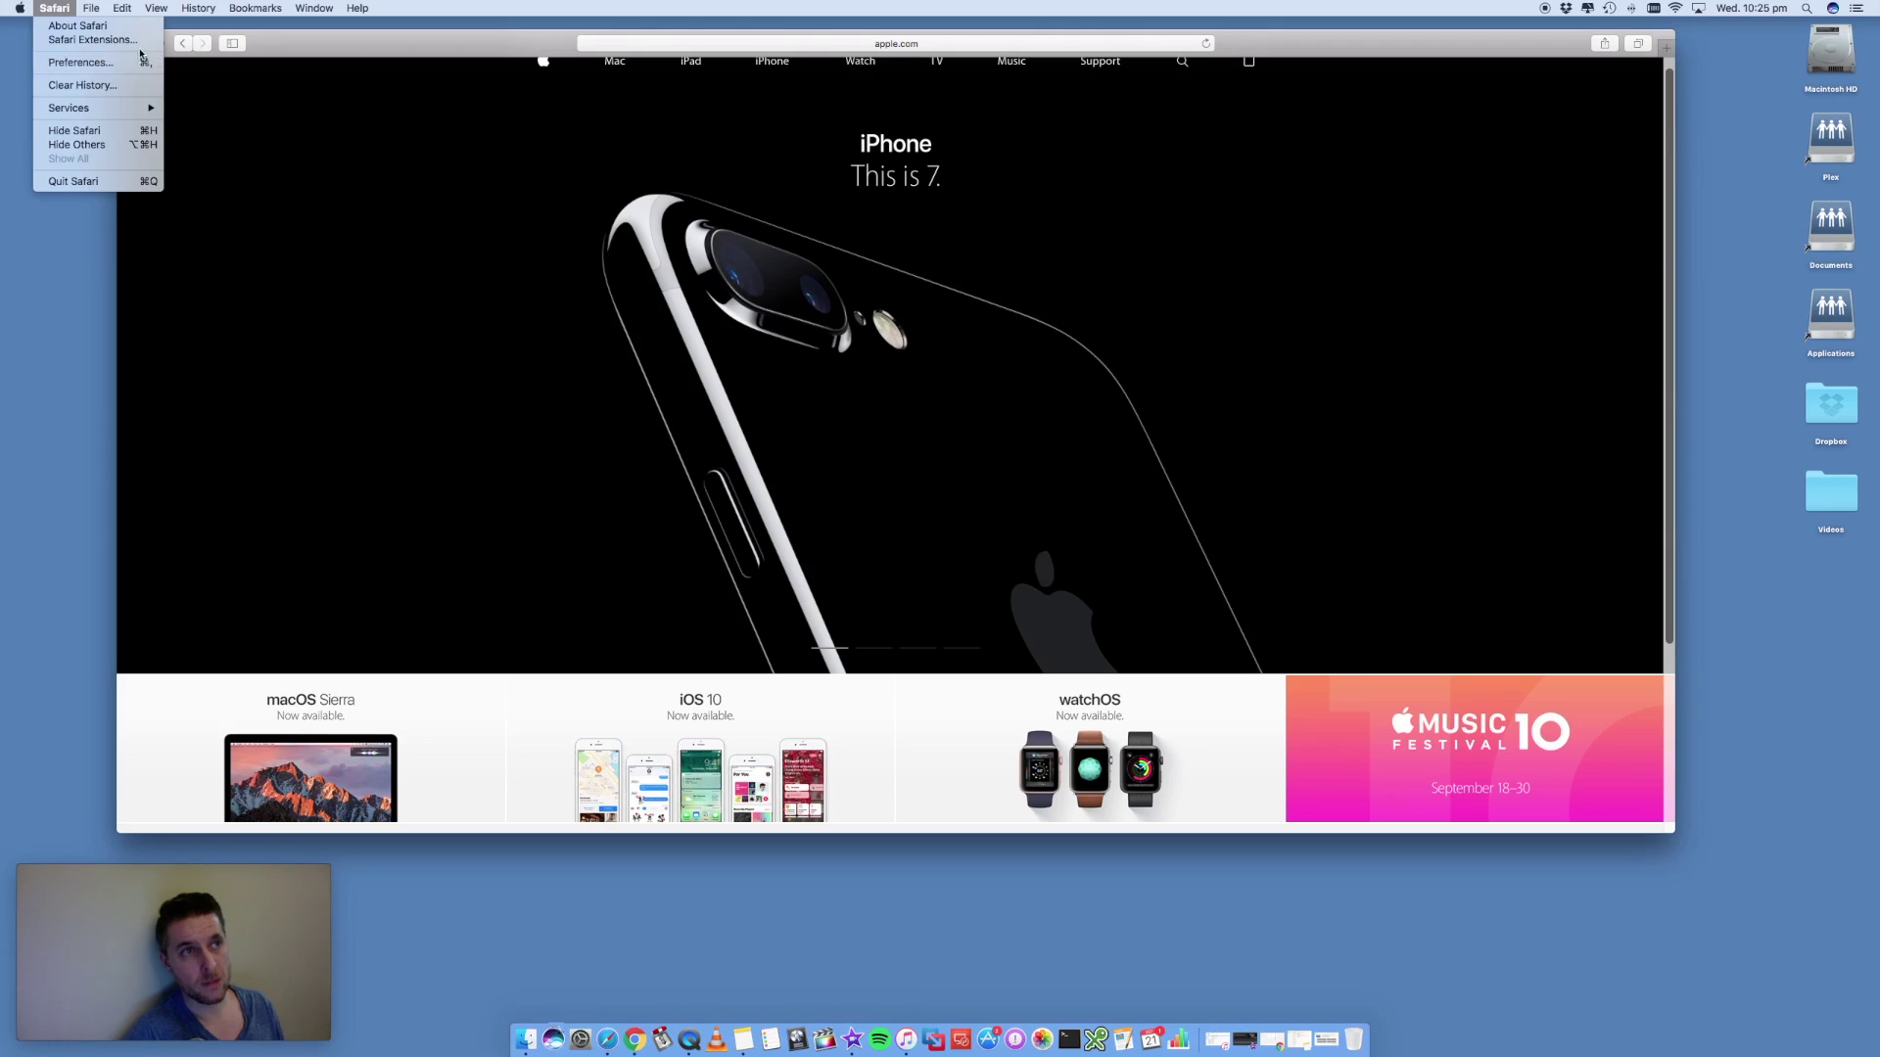
pyautogui.moveTo(192, 9)
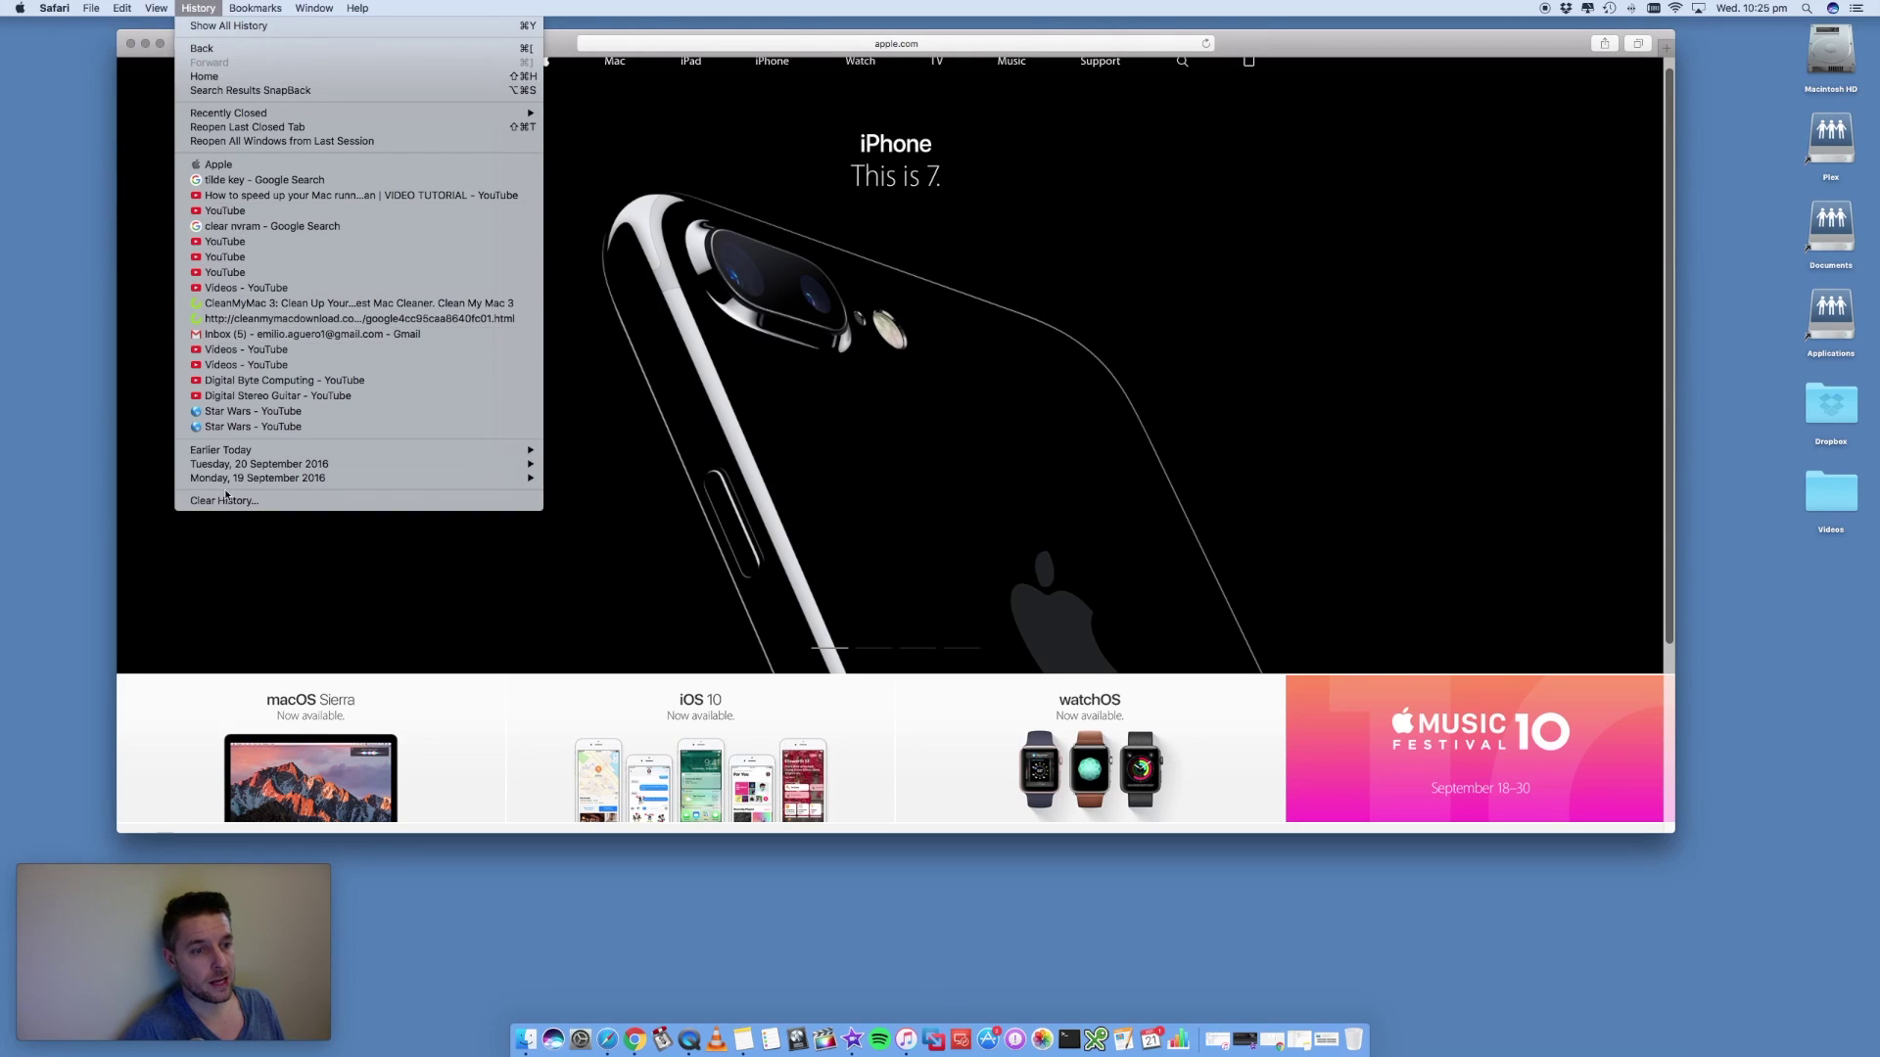
pyautogui.click(574, 49)
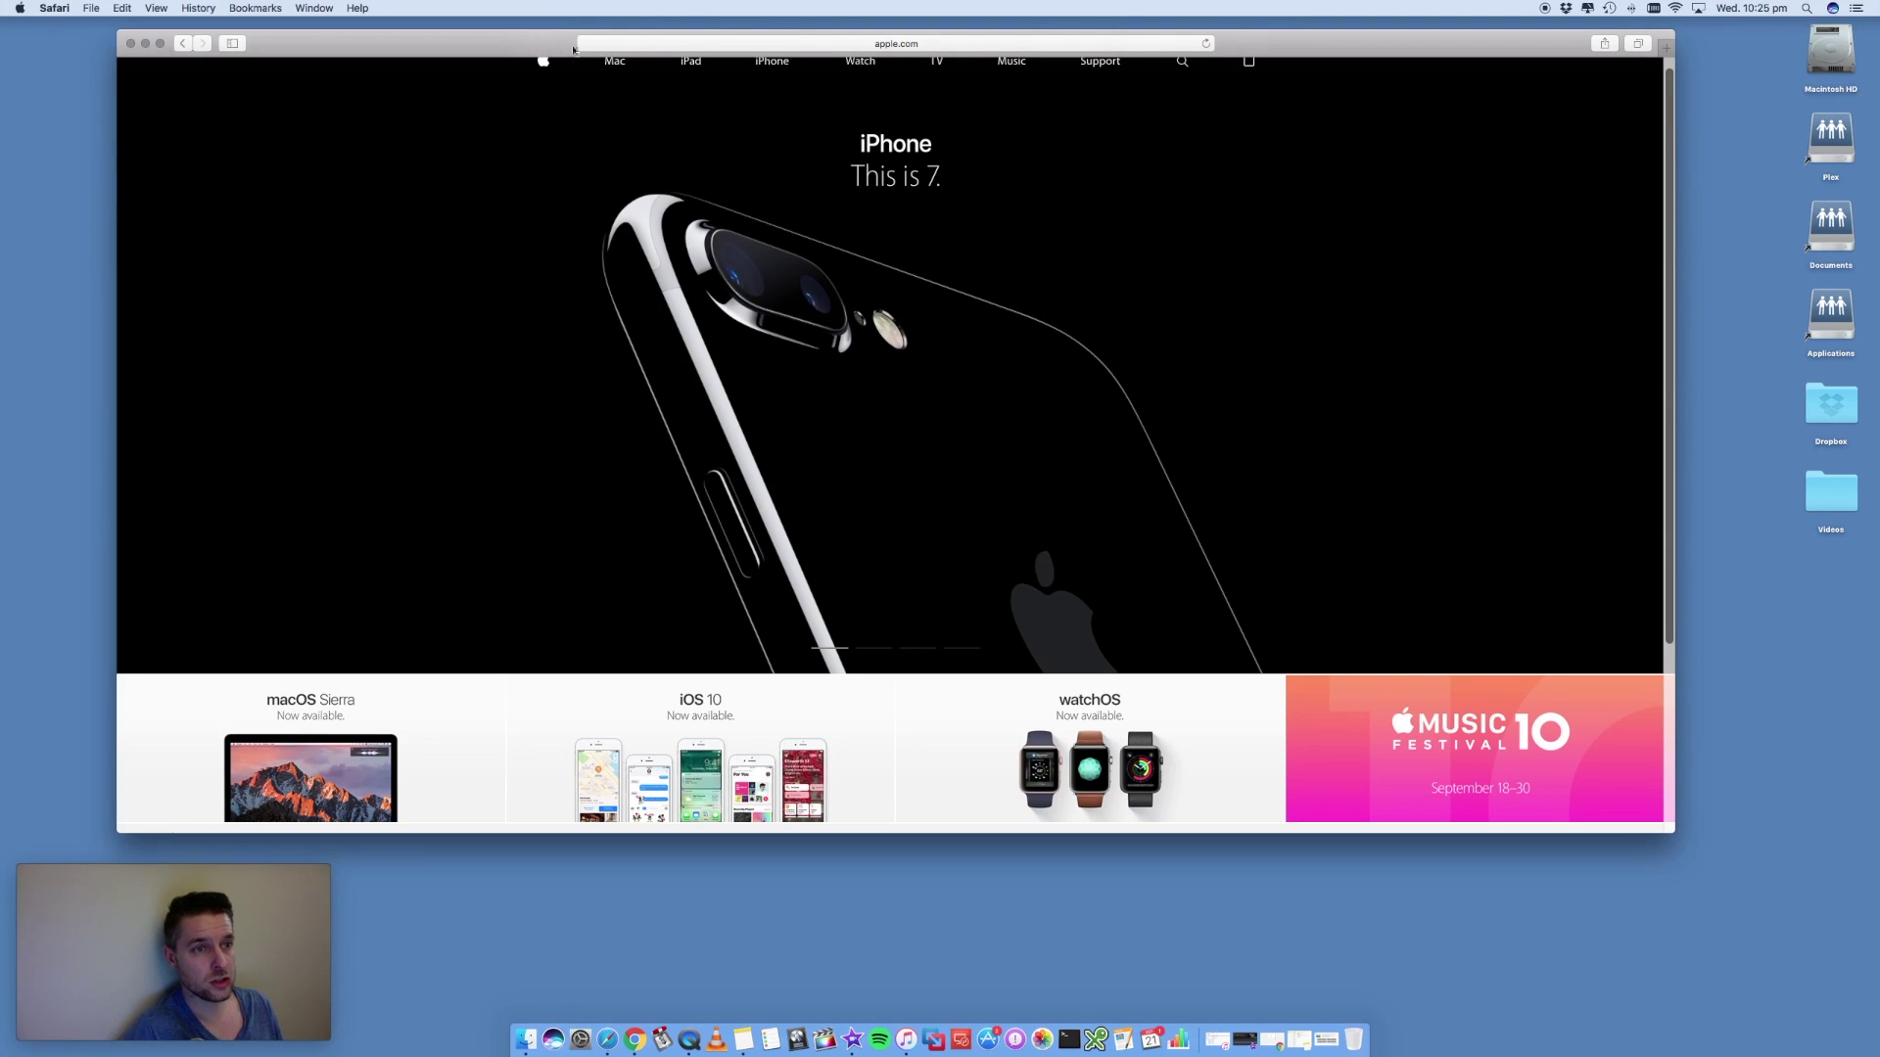
# Step: Review the choices for removing download list items in Safari's general preferences, and close the preferences
pyautogui.click(60, 8)
pyautogui.click(78, 61)
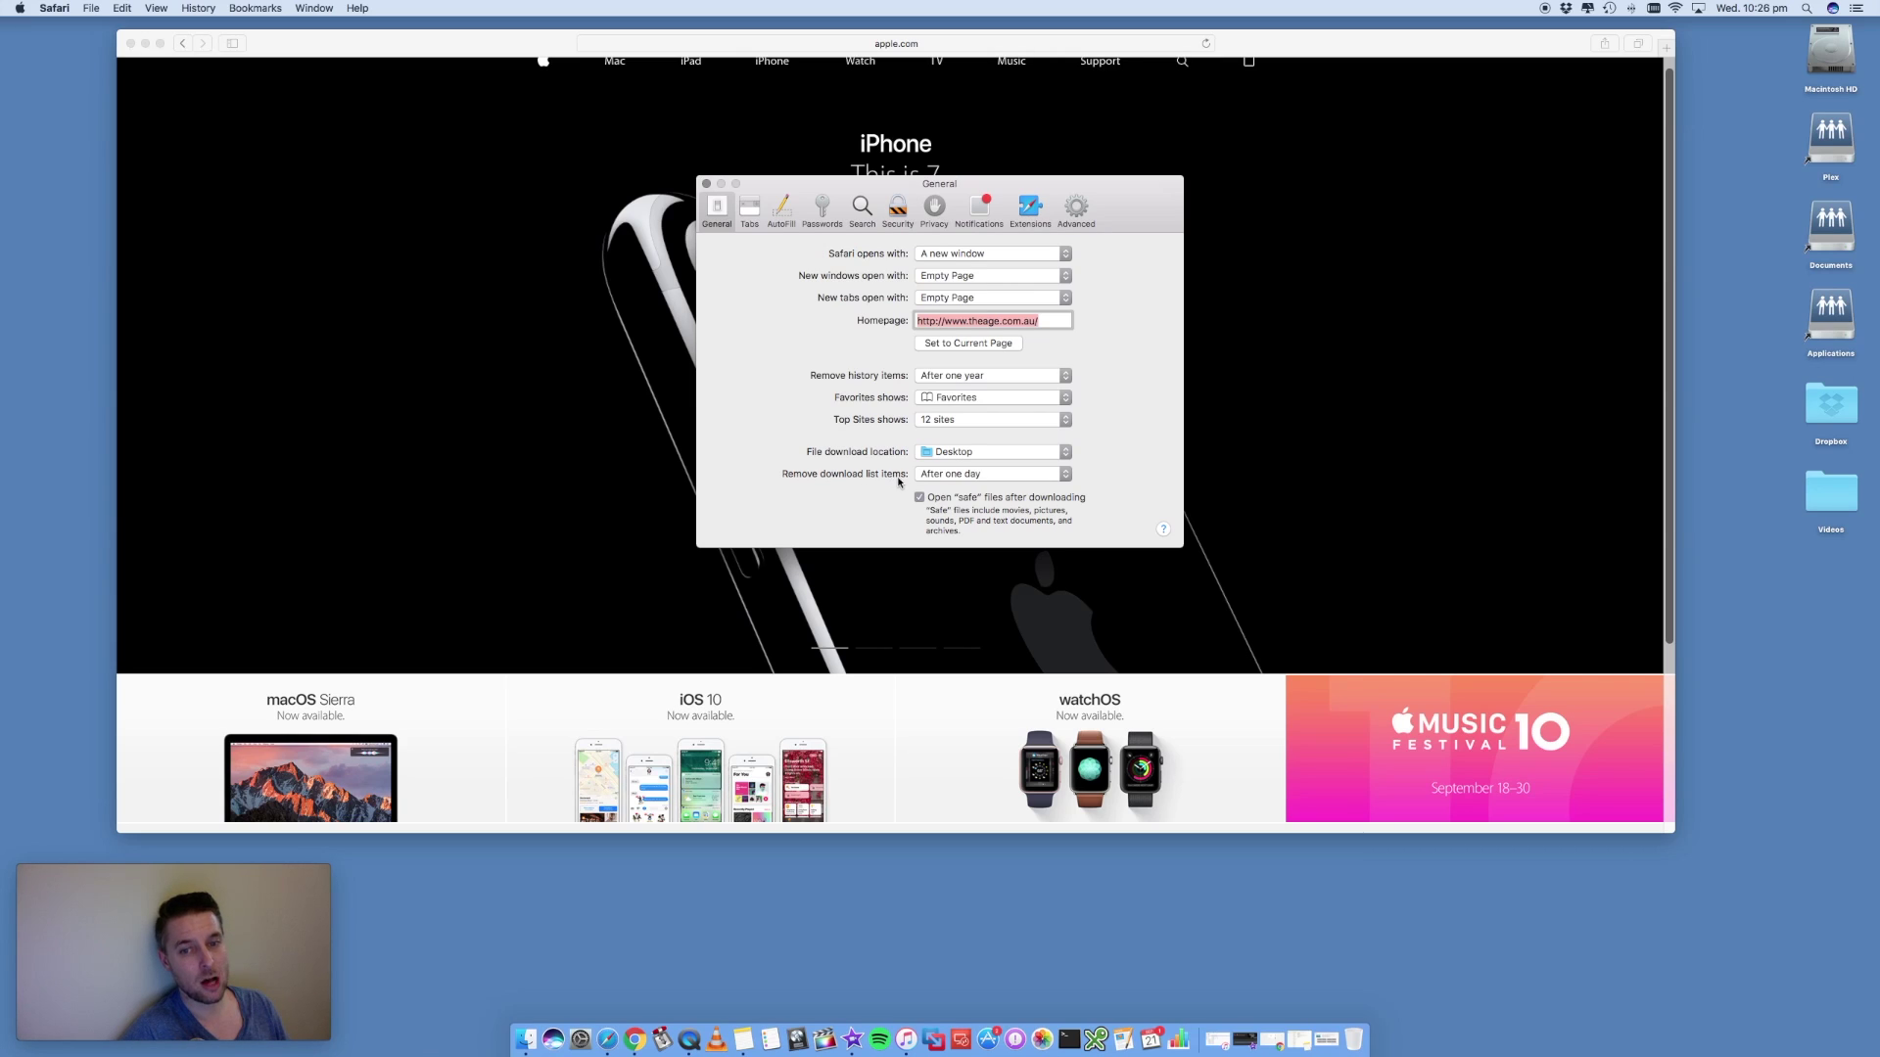
pyautogui.click(956, 478)
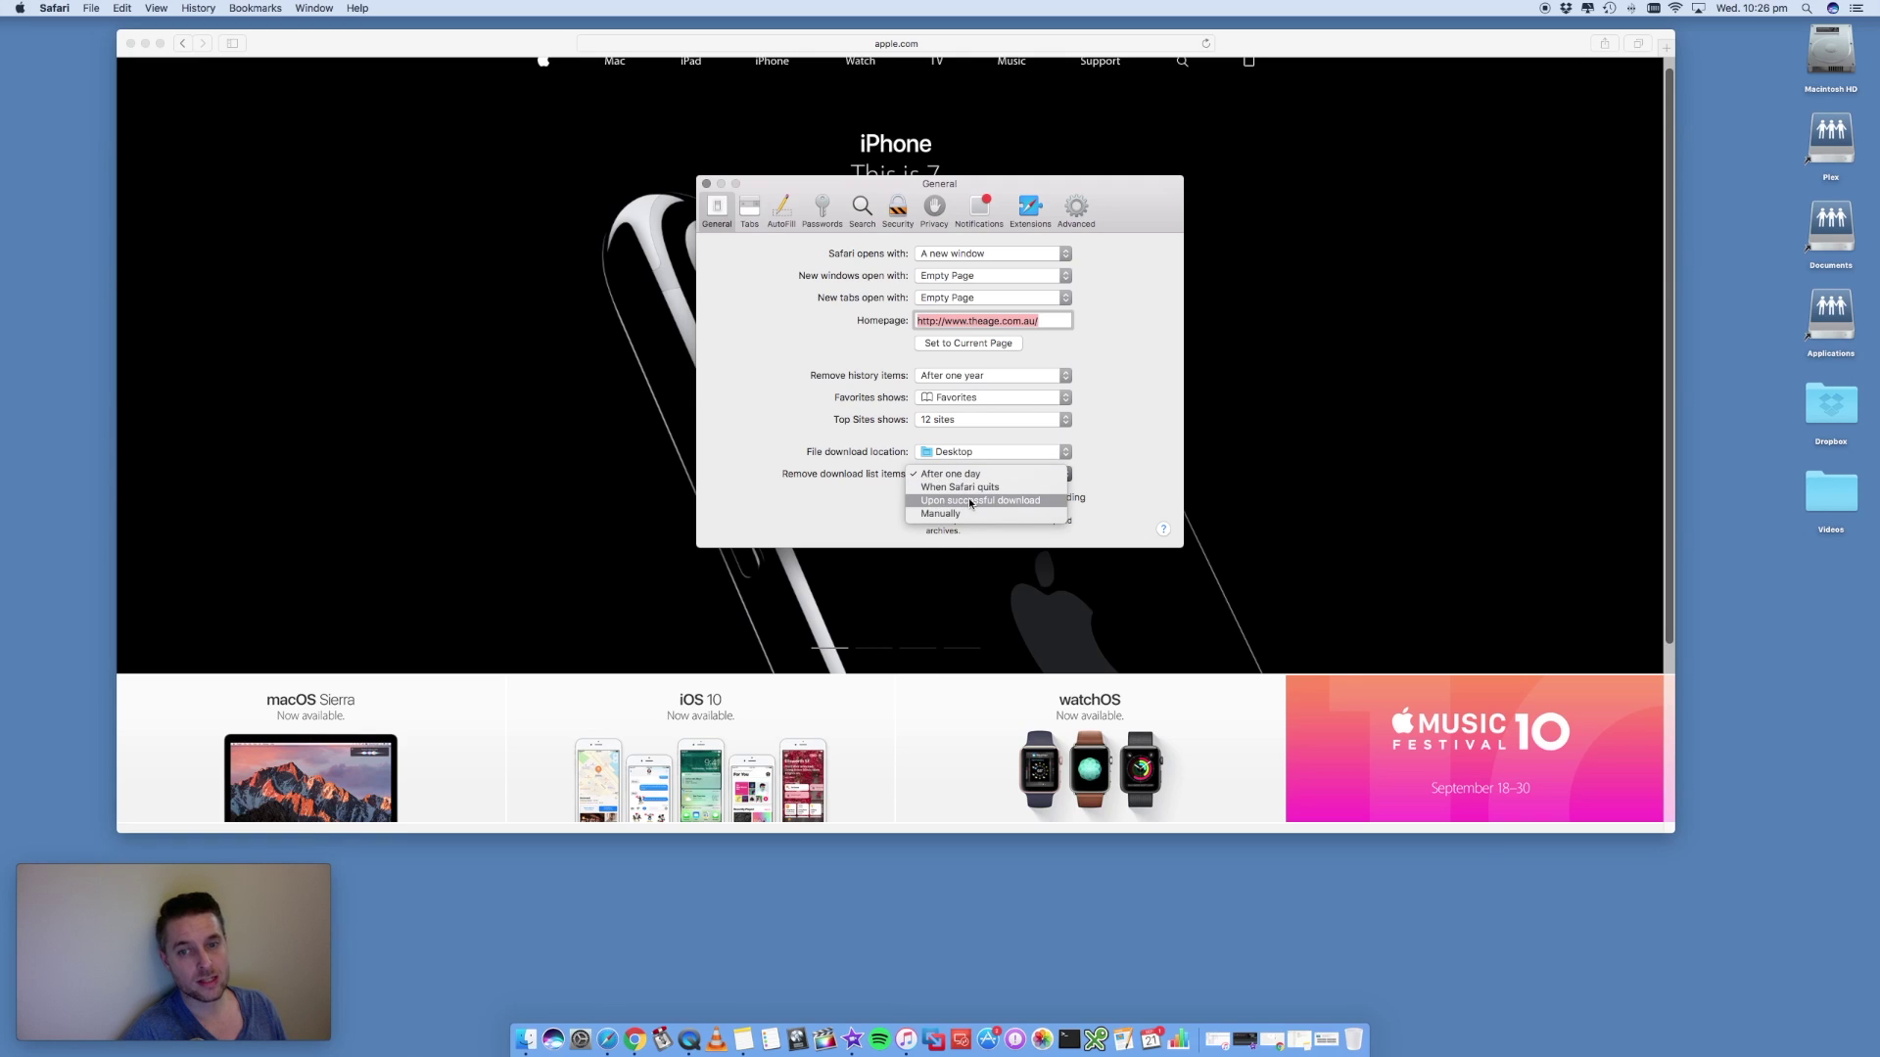
pyautogui.click(878, 517)
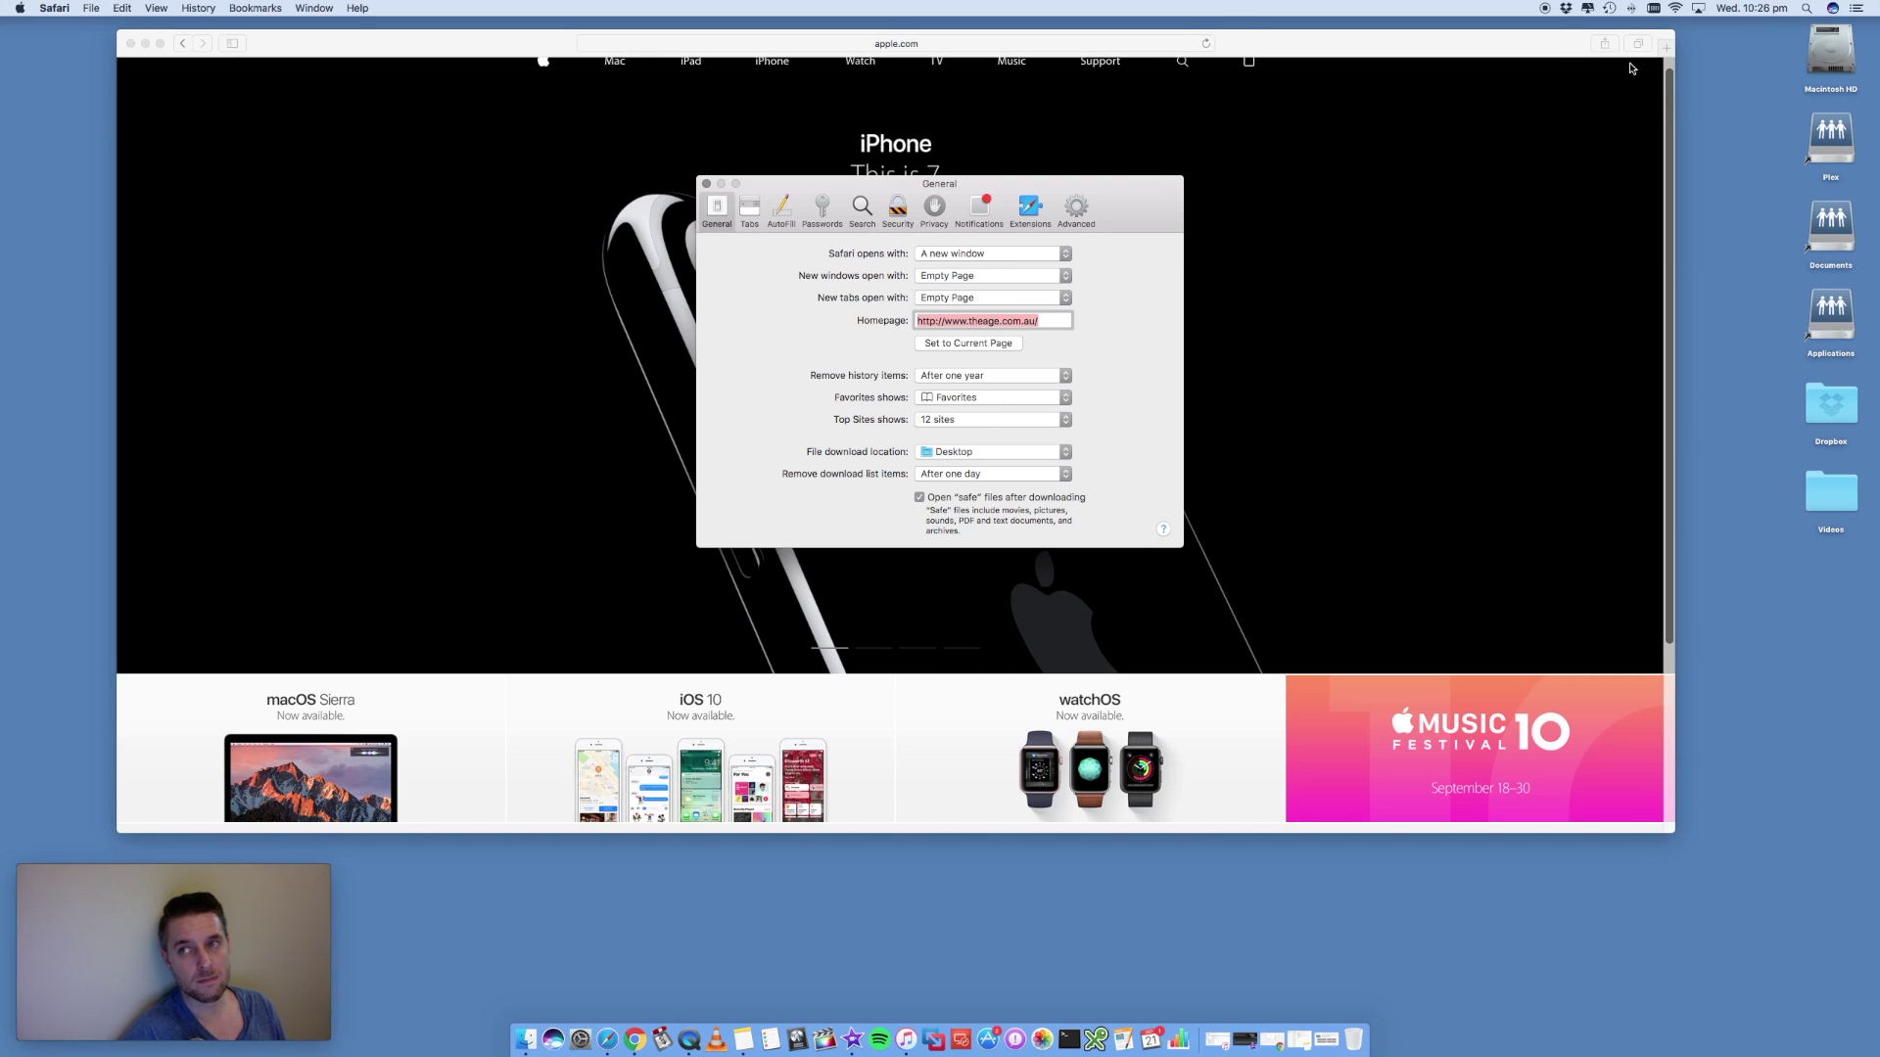
pyautogui.scroll(-1, 1232, 365)
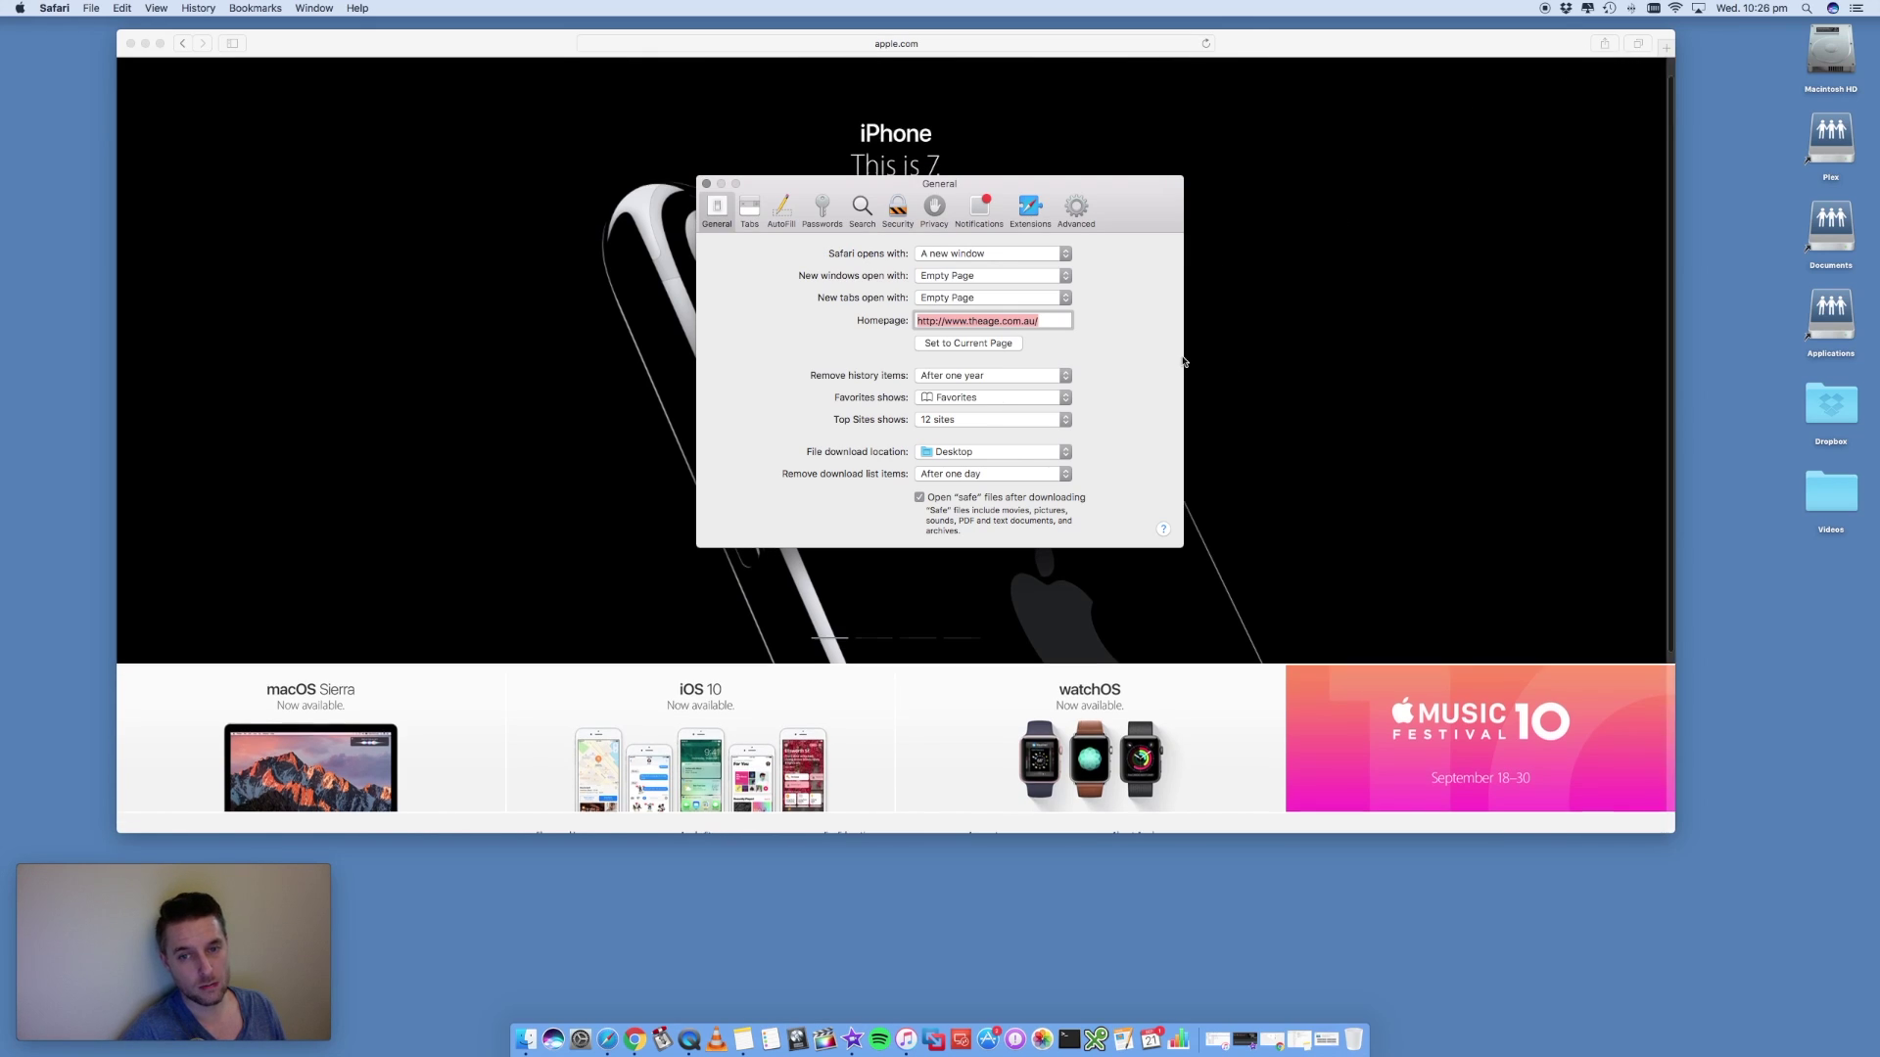
pyautogui.click(987, 473)
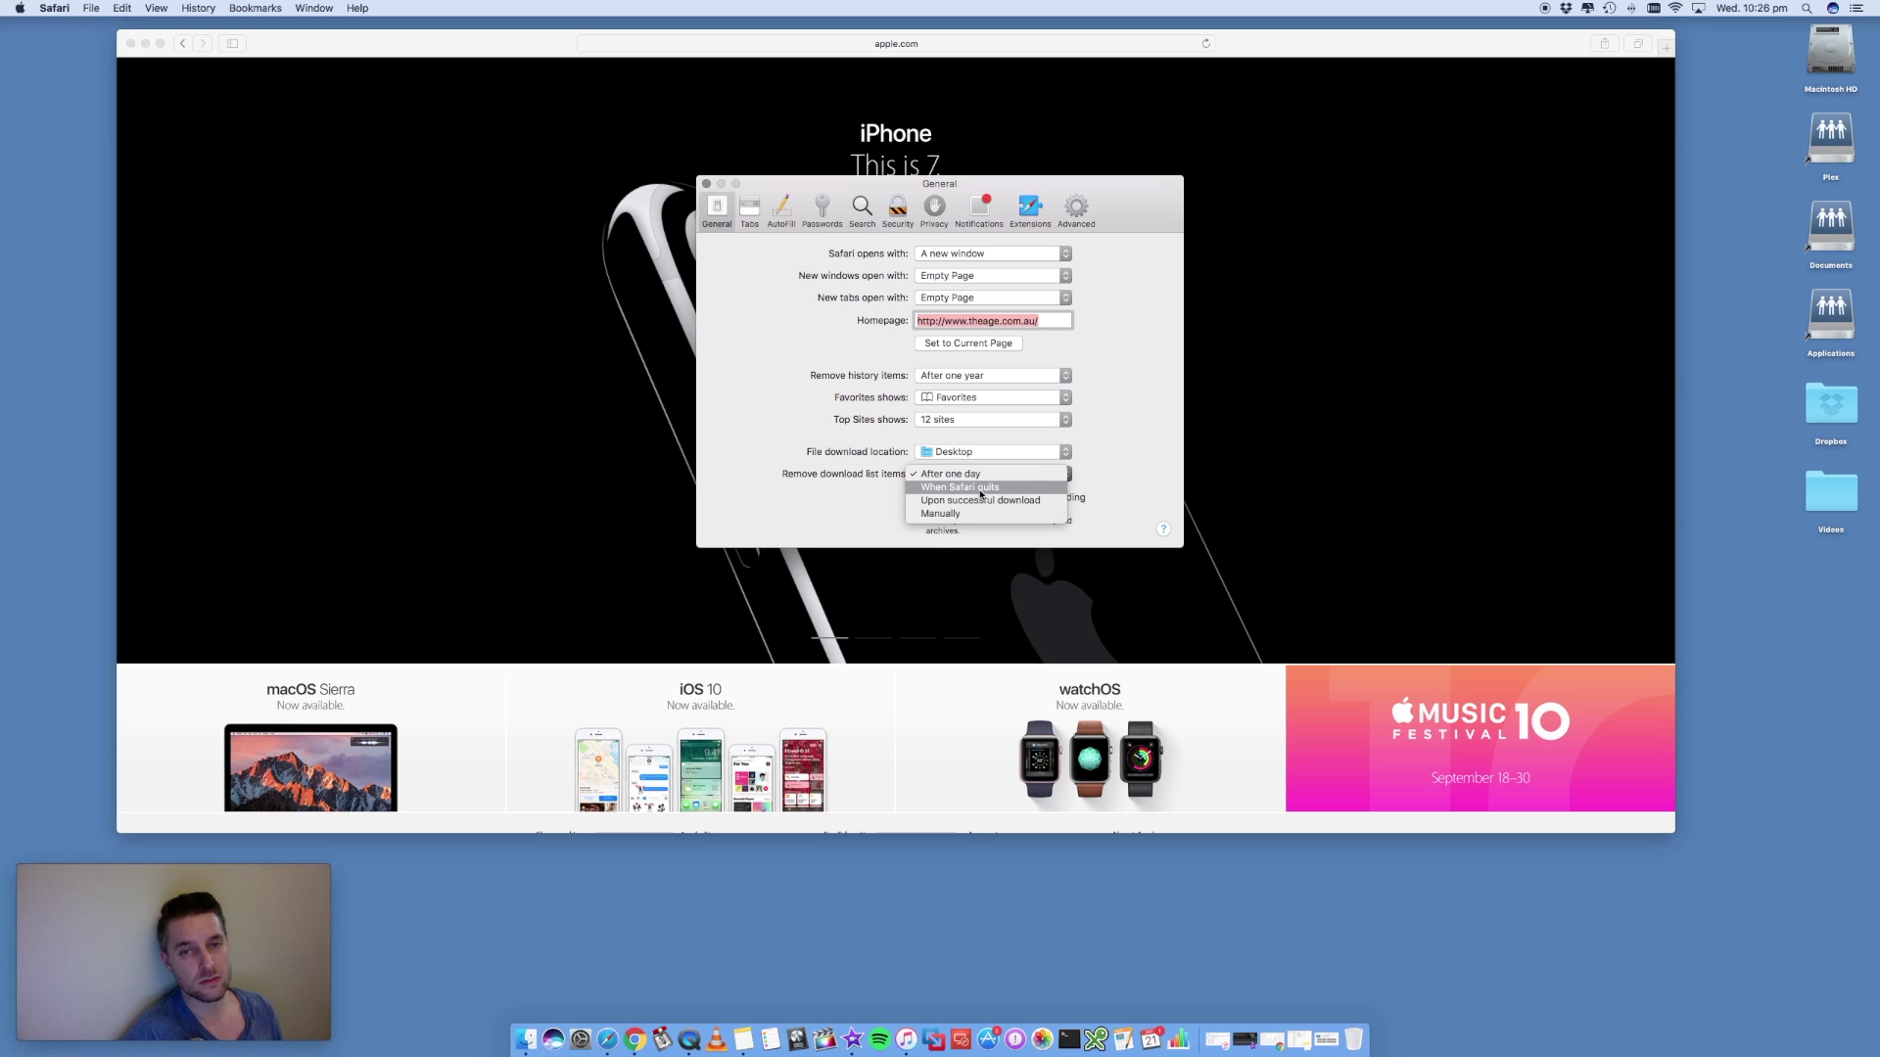
pyautogui.click(824, 419)
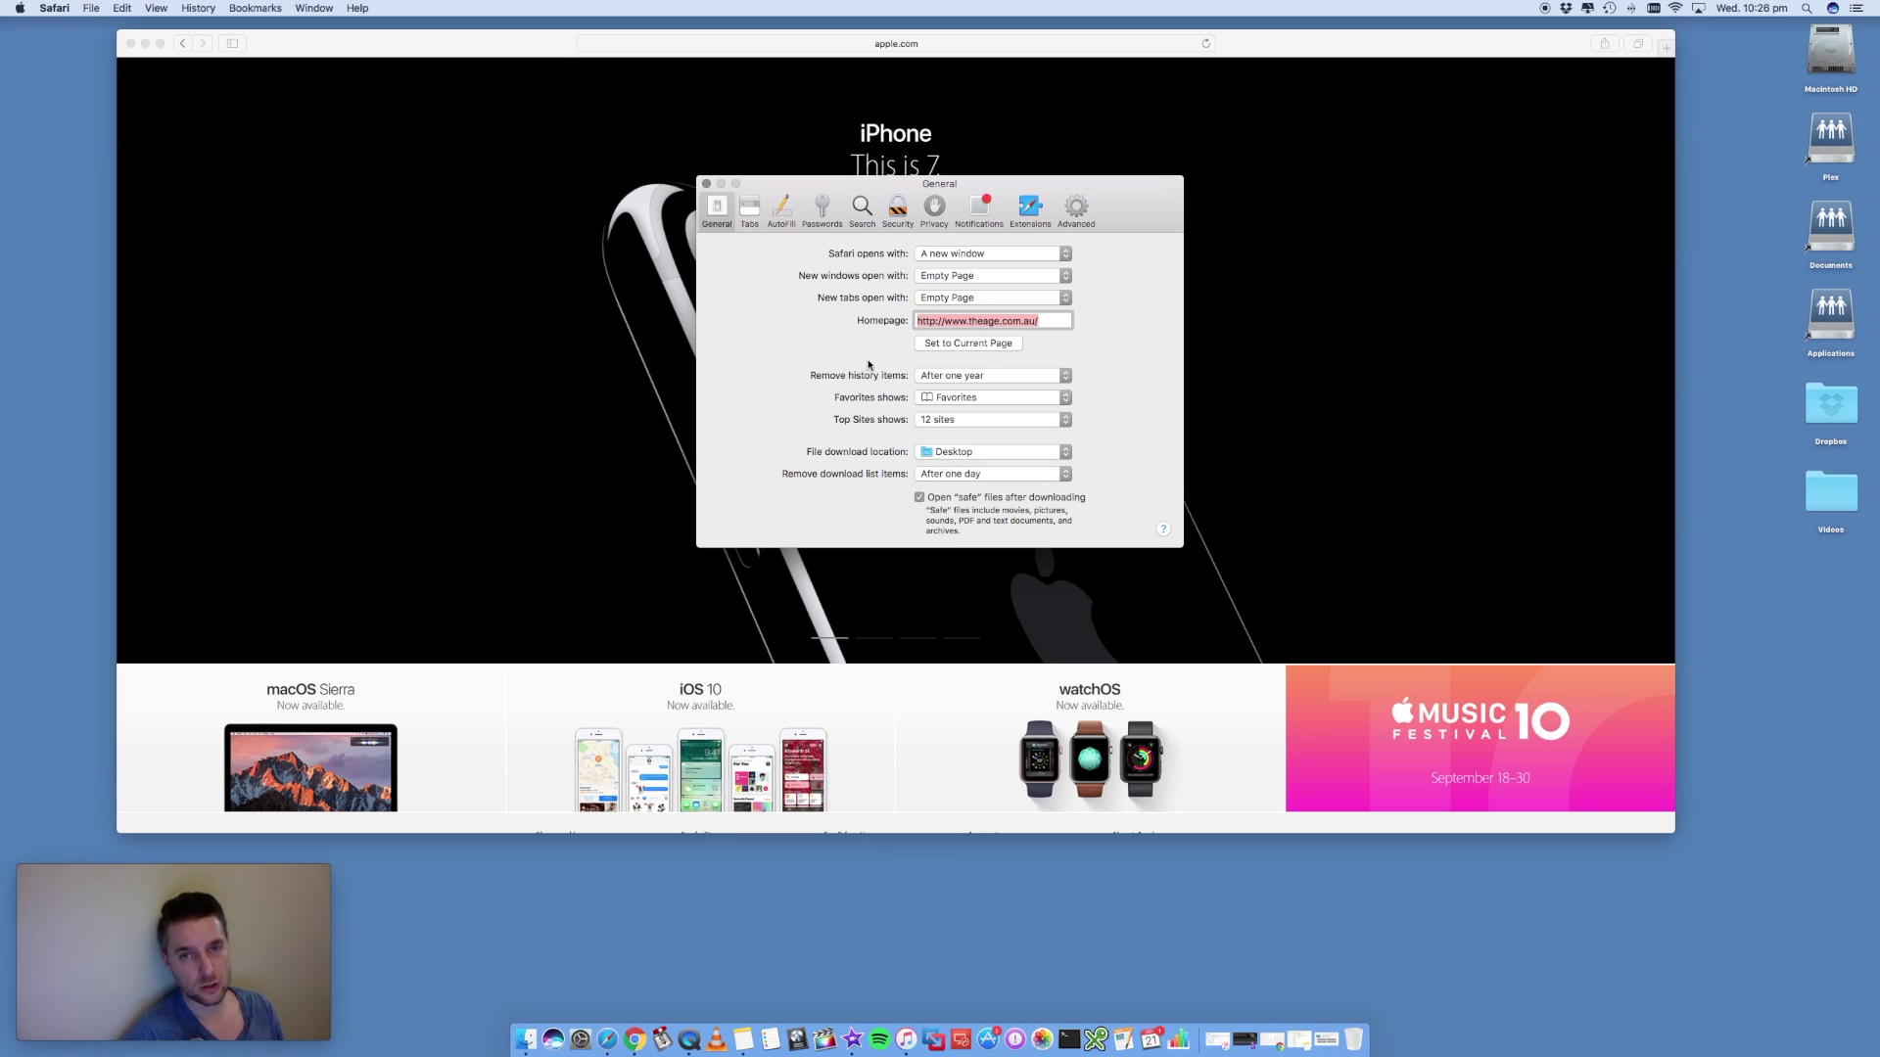
pyautogui.click(707, 184)
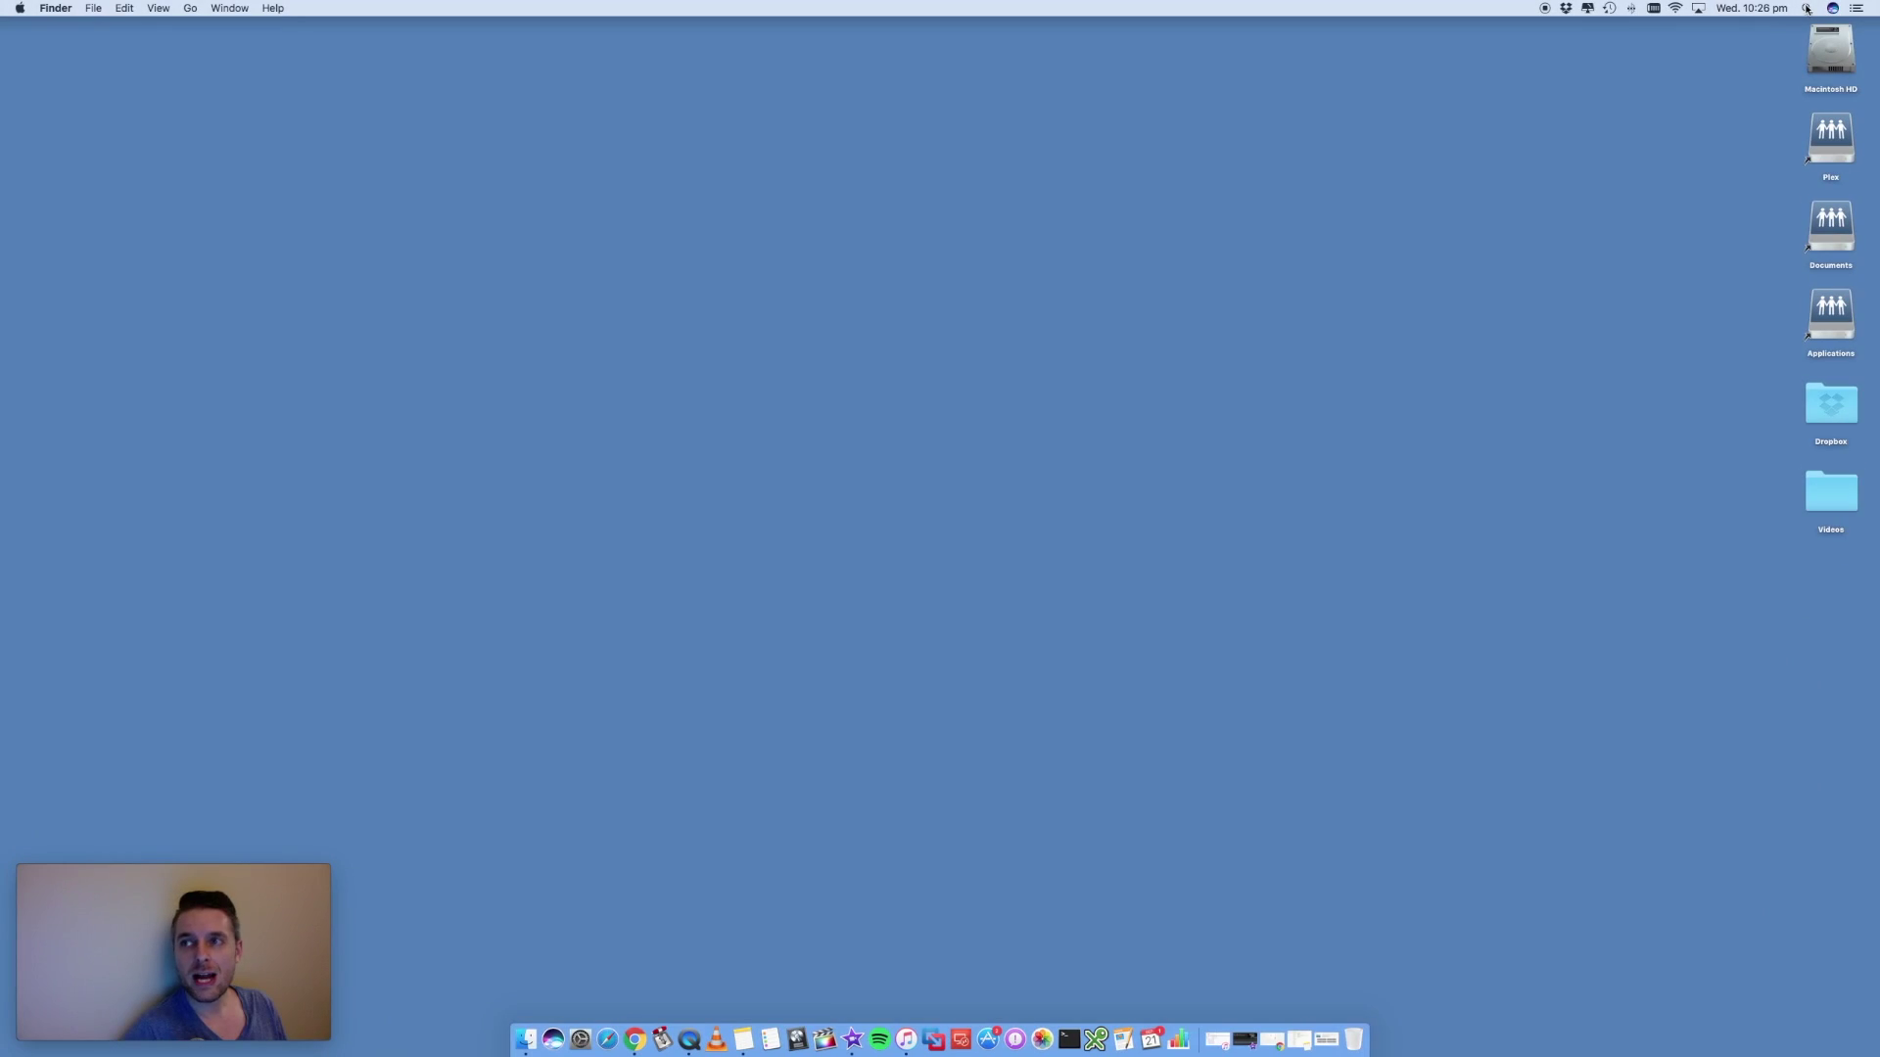
# Step: Open Disk Utility through a Spotlight search for "disk" and call up First Aid for the Macintosh HD volume
pyautogui.click(1806, 9)
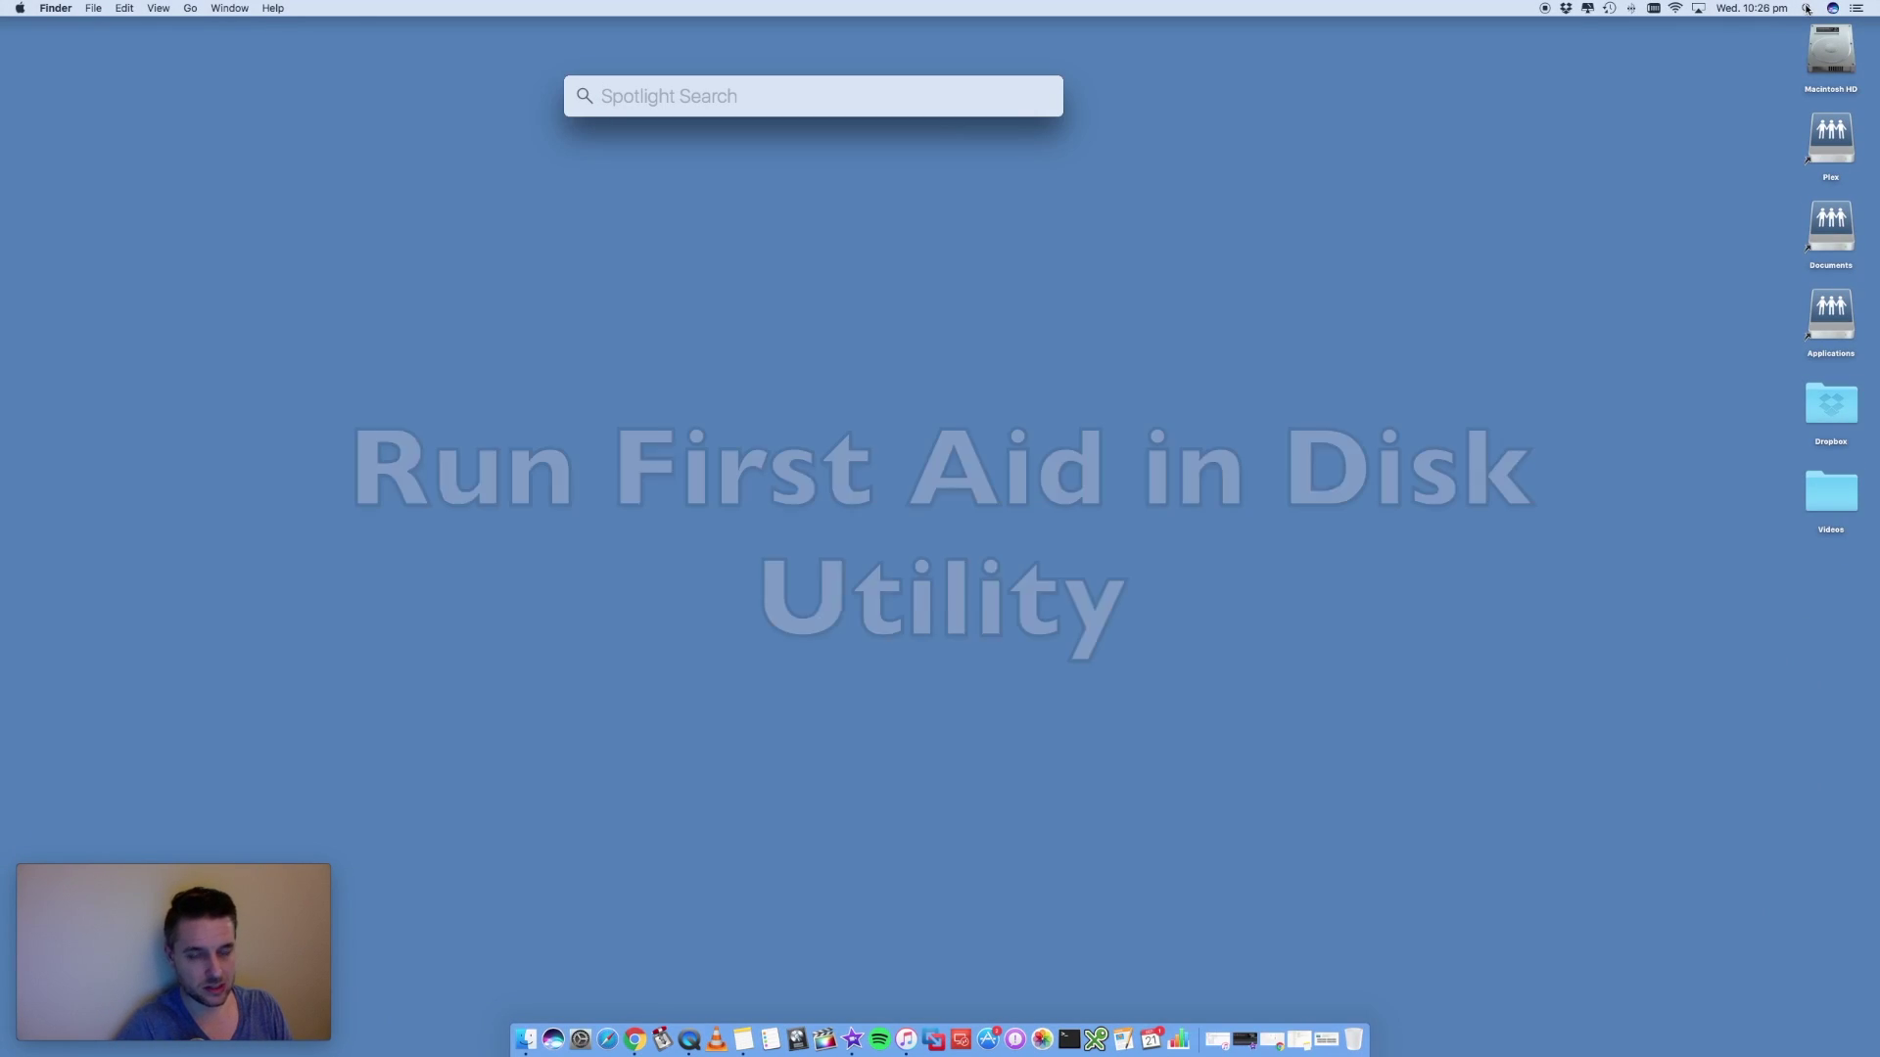
pyautogui.write('disk')
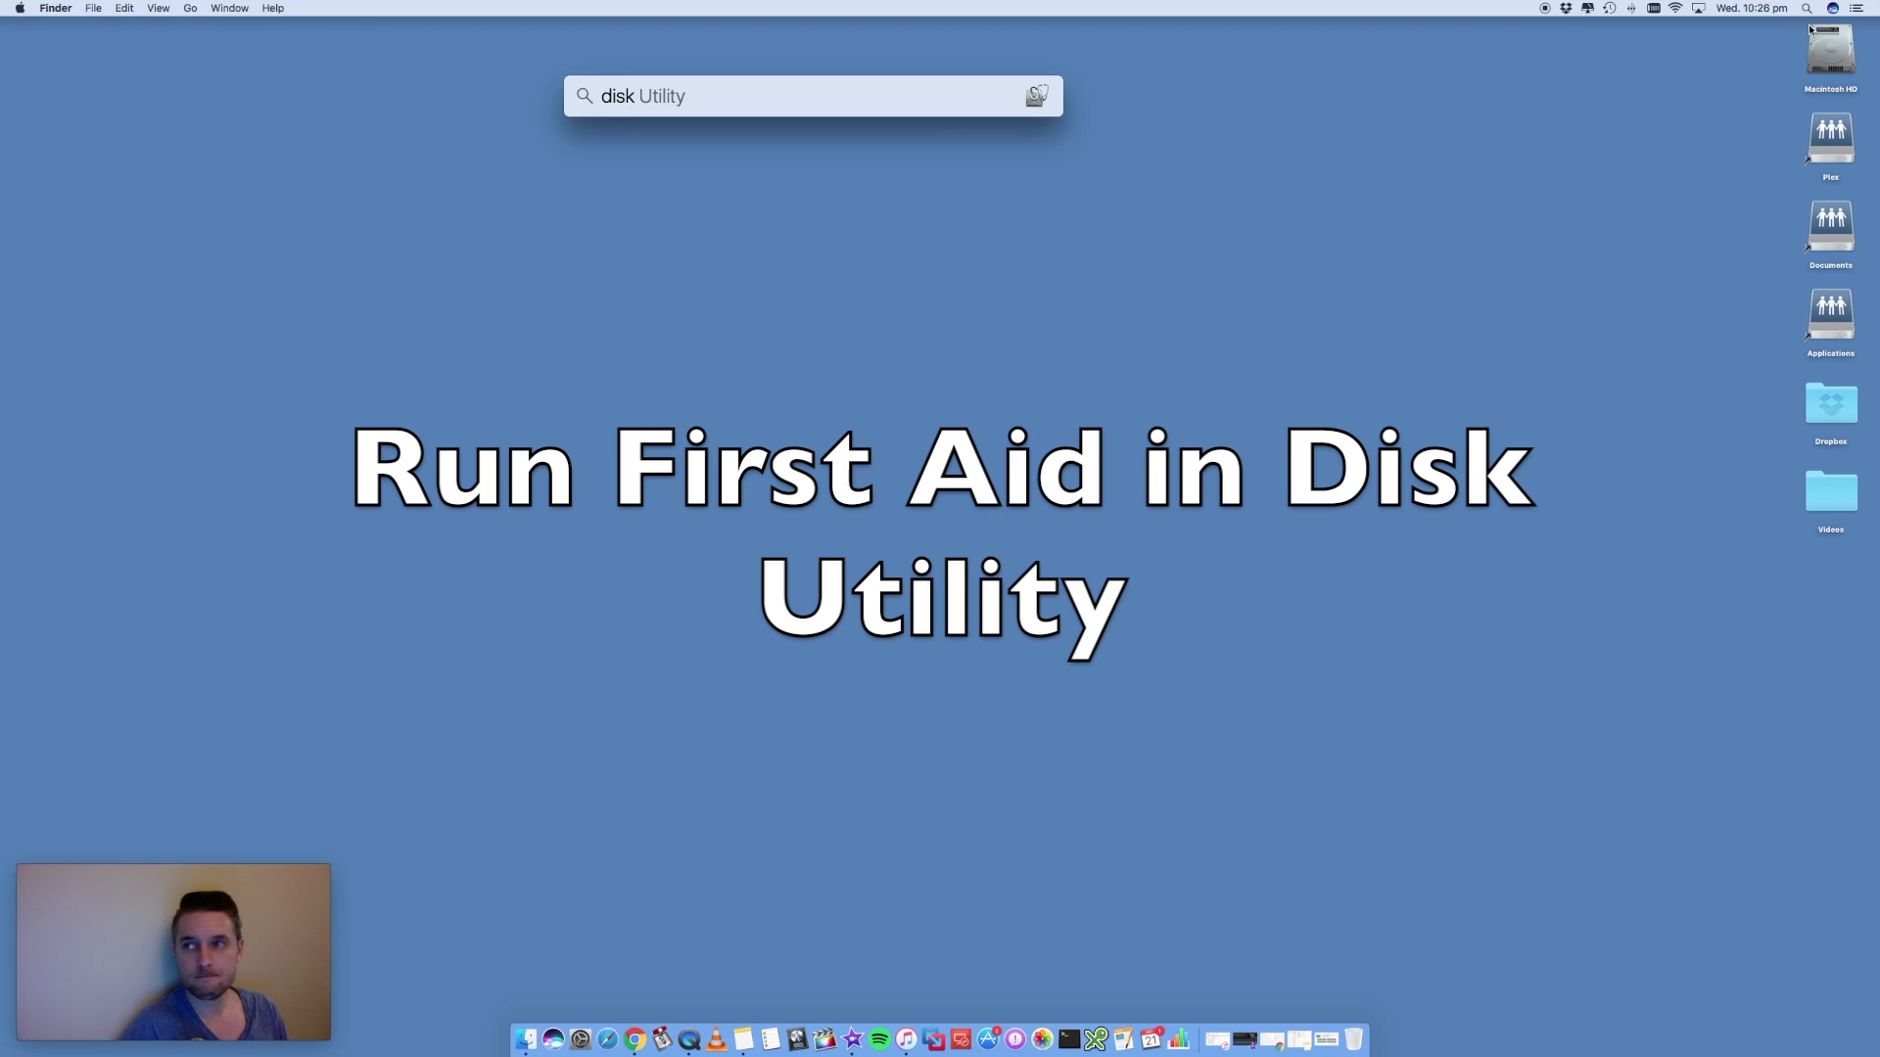
pyautogui.press('Return')
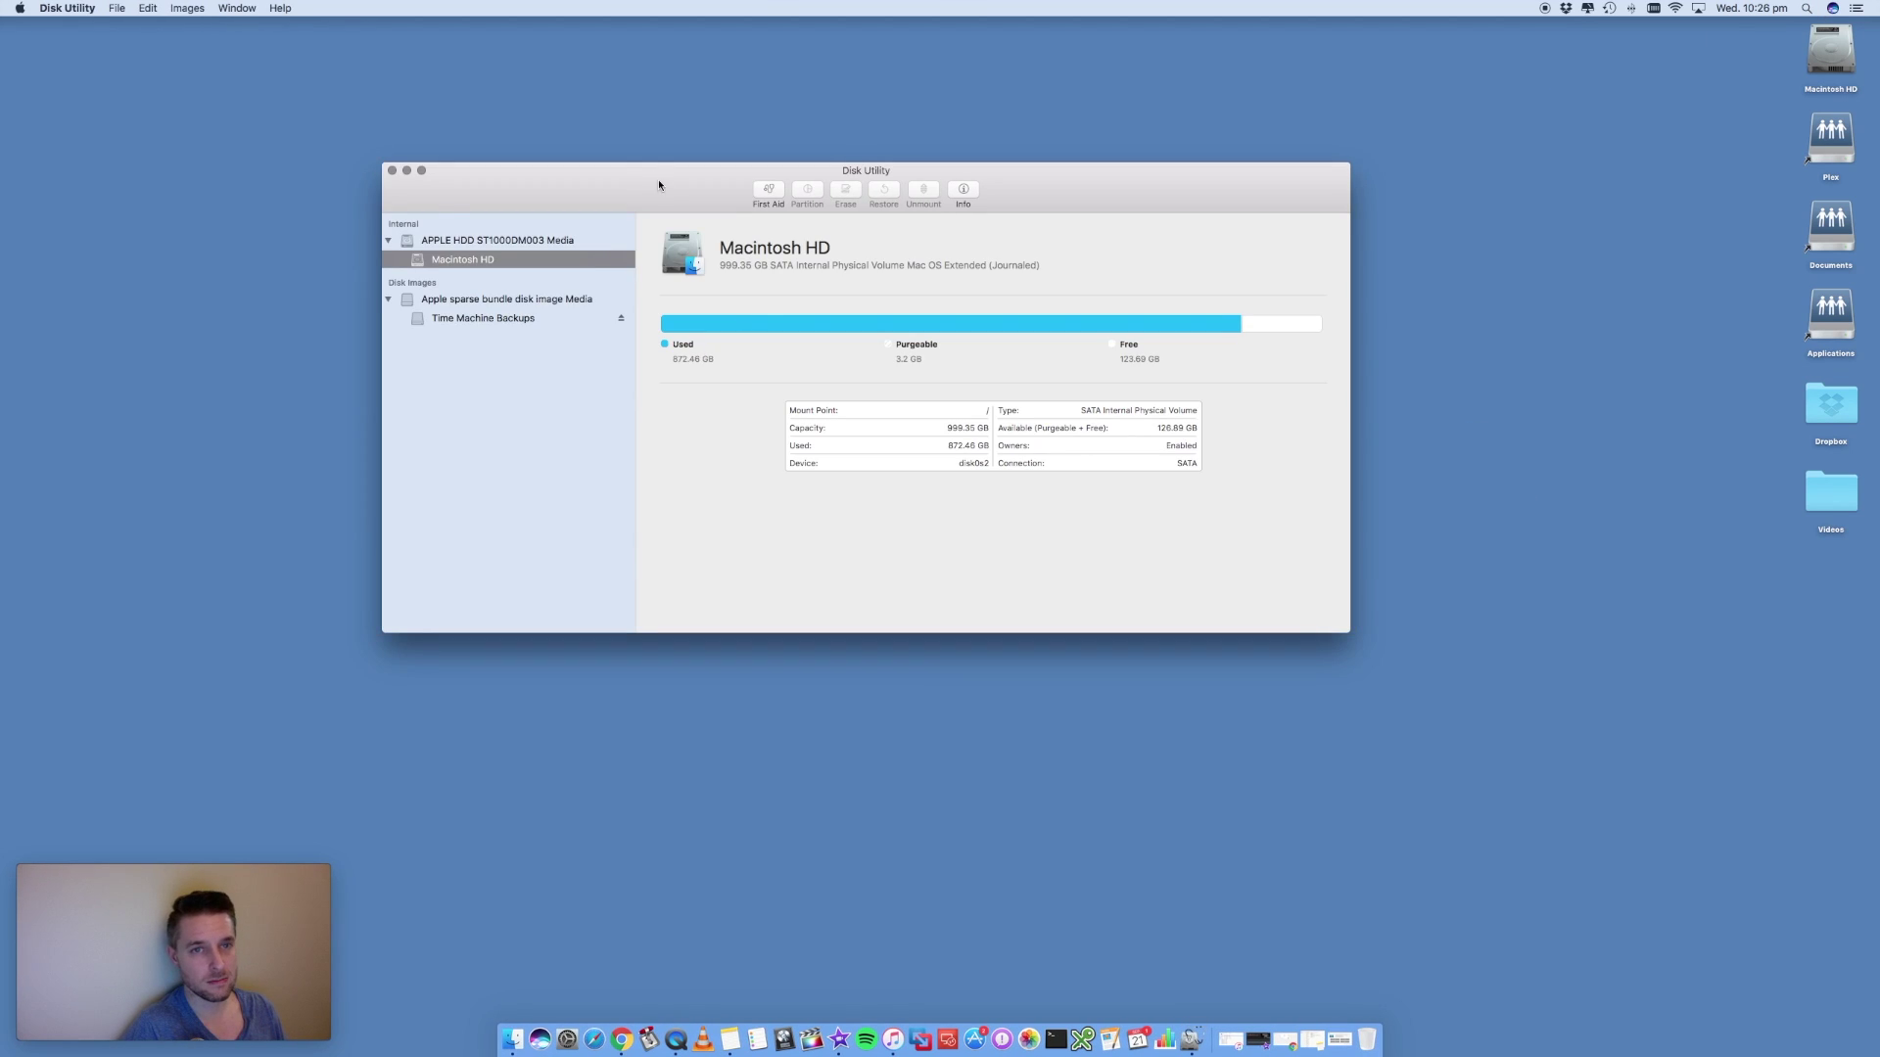
pyautogui.click(755, 190)
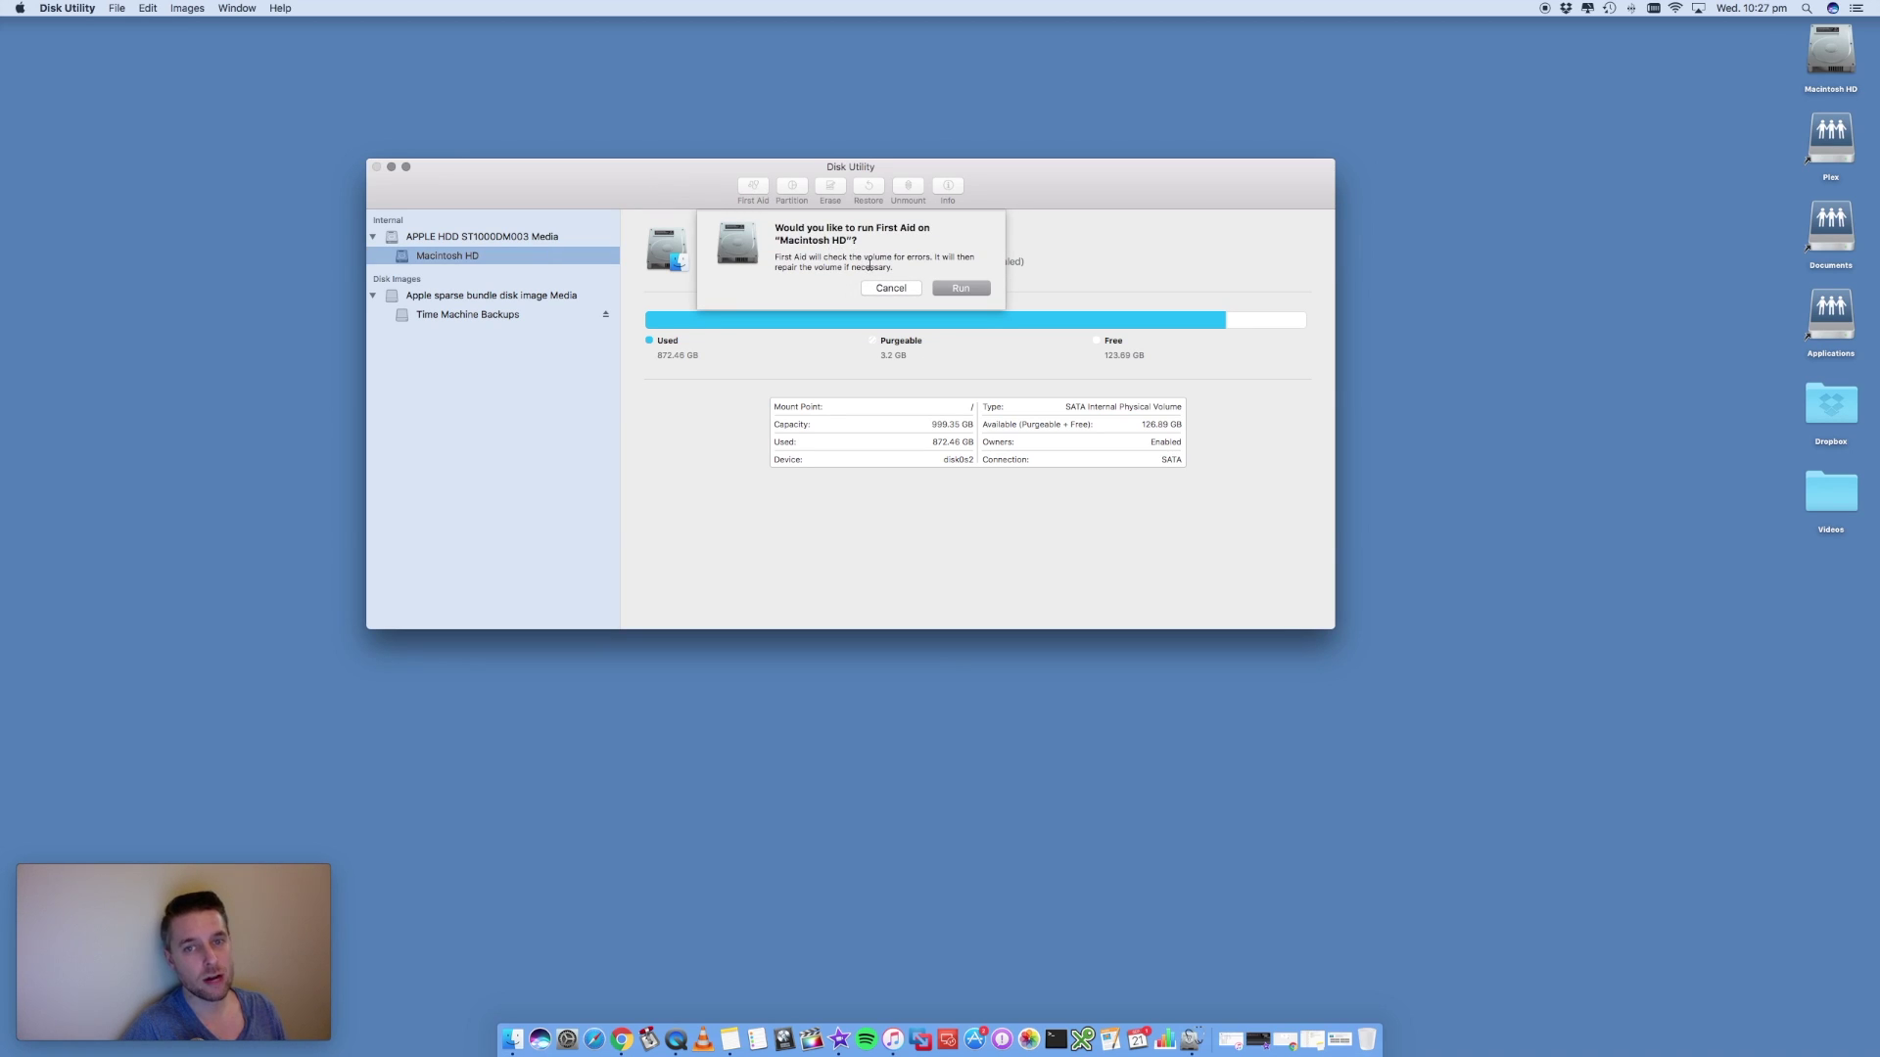
pyautogui.click(894, 289)
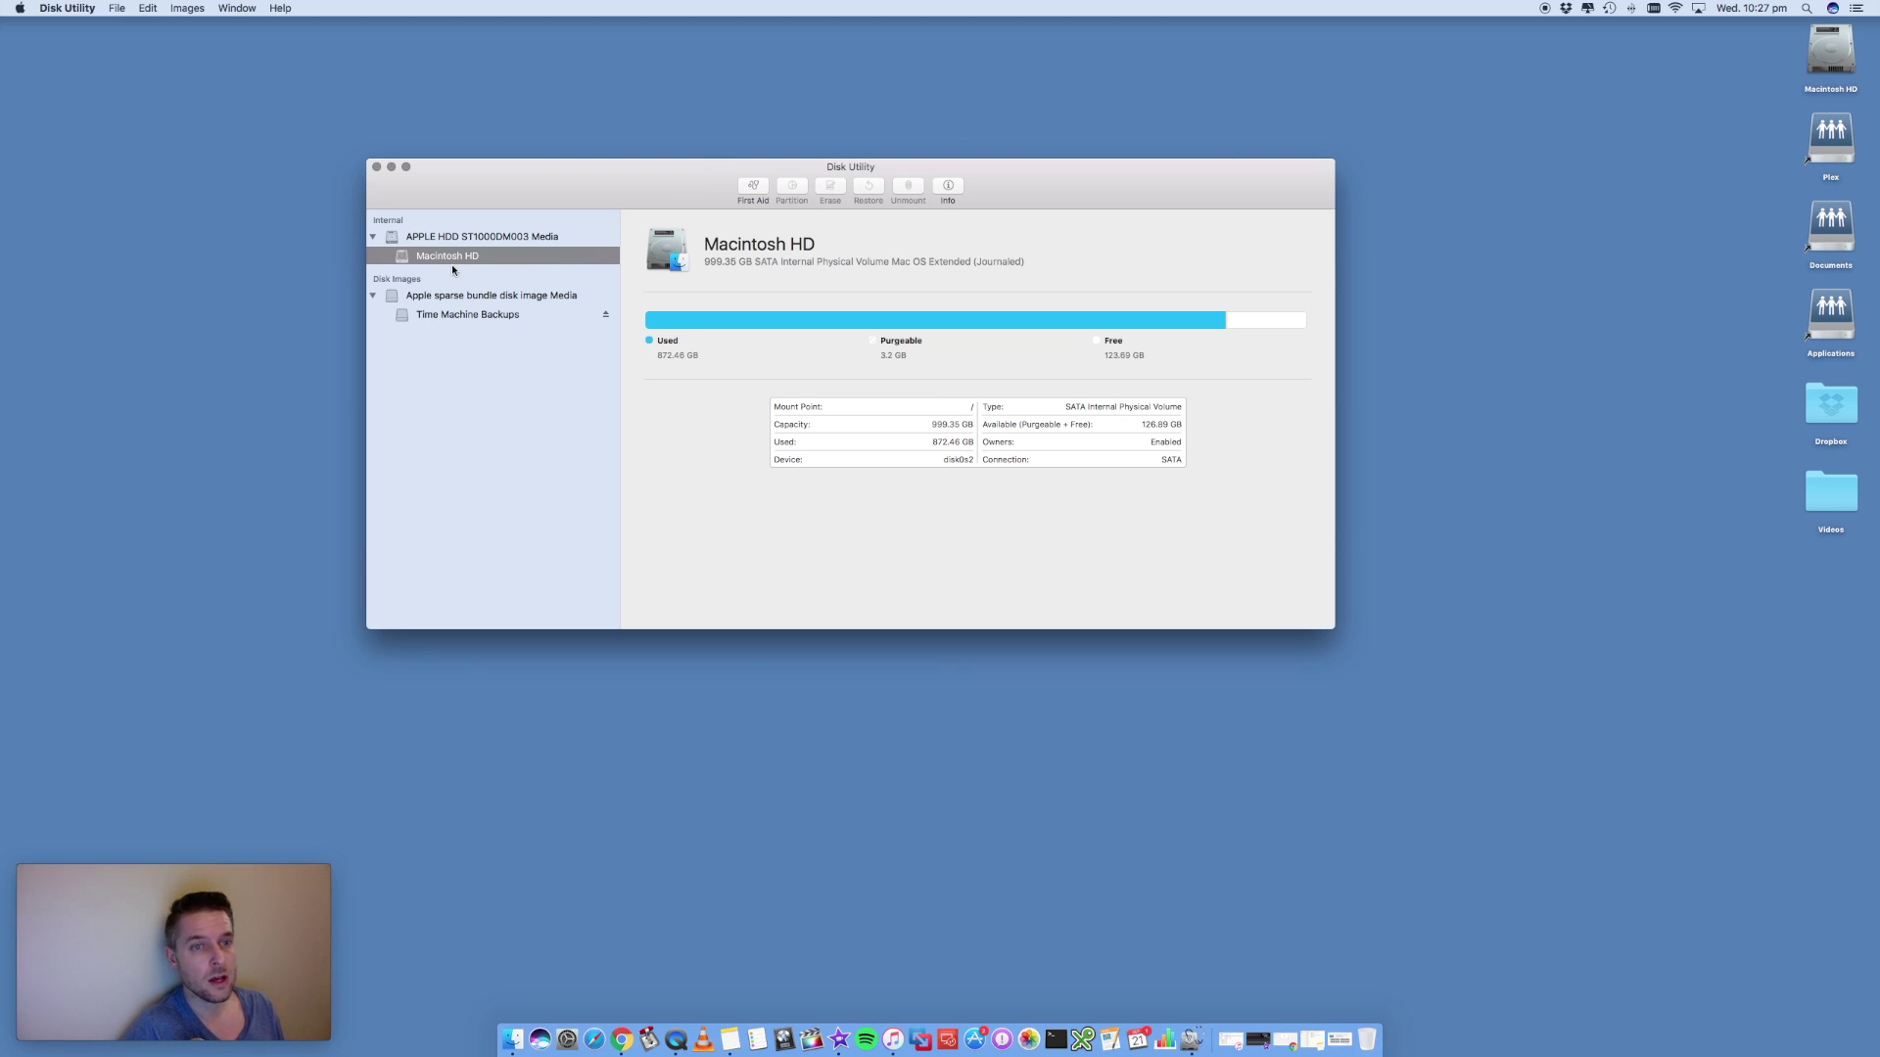
pyautogui.click(752, 188)
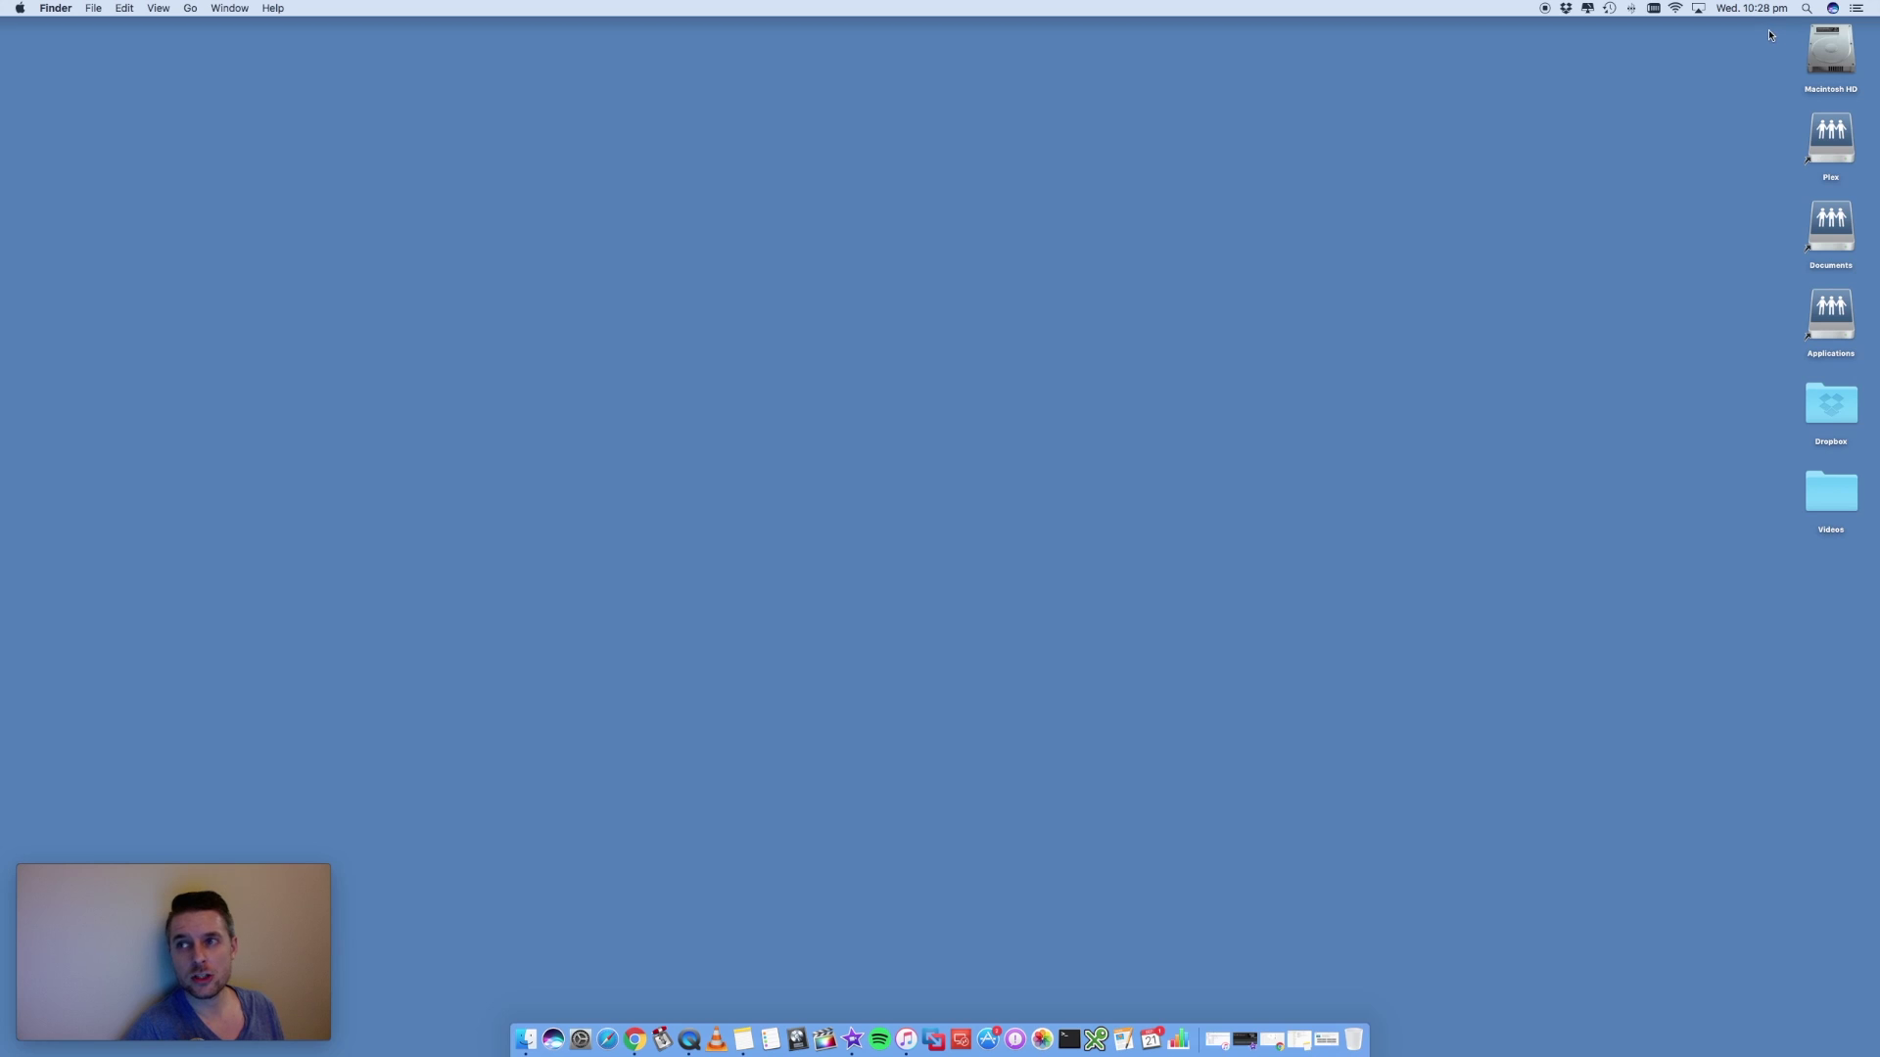
# Step: Open Activity Monitor through a Spotlight search for "activ" and look through the processes listed by memory use
pyautogui.click(1806, 9)
pyautogui.write('activ')
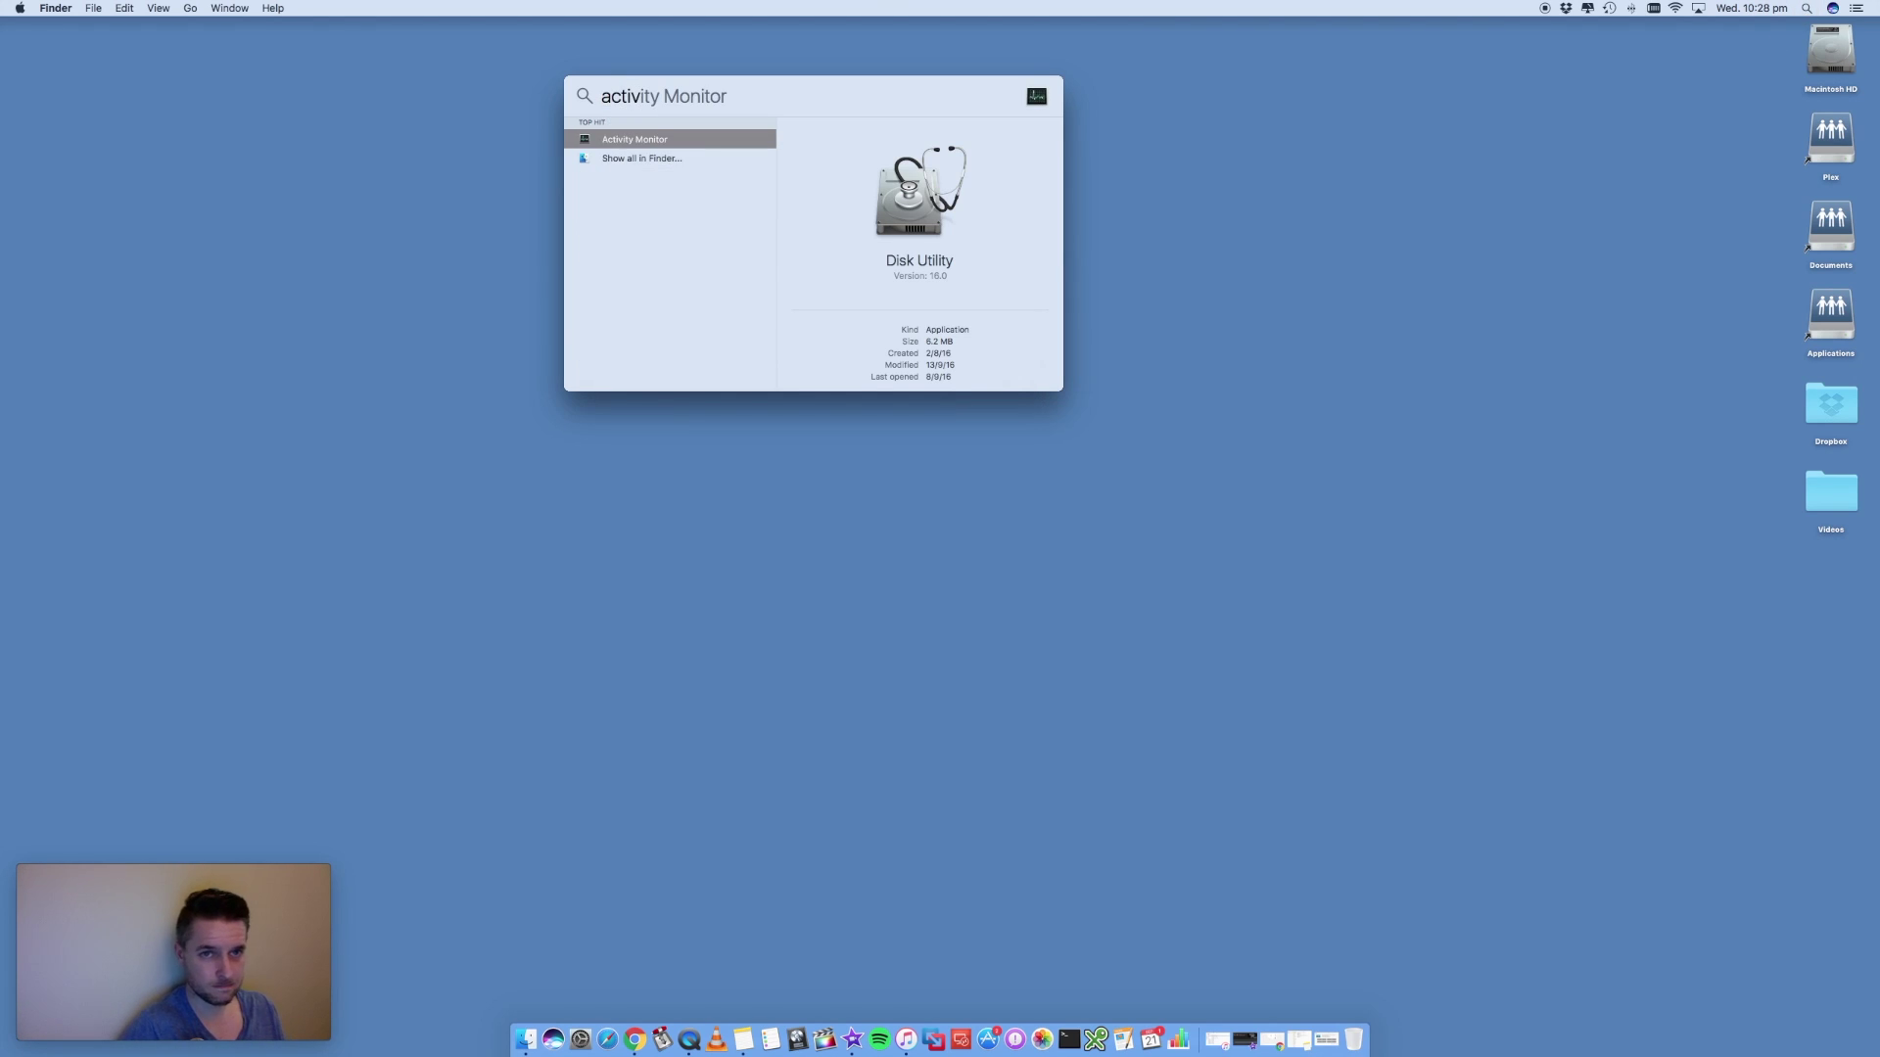
pyautogui.press('Return')
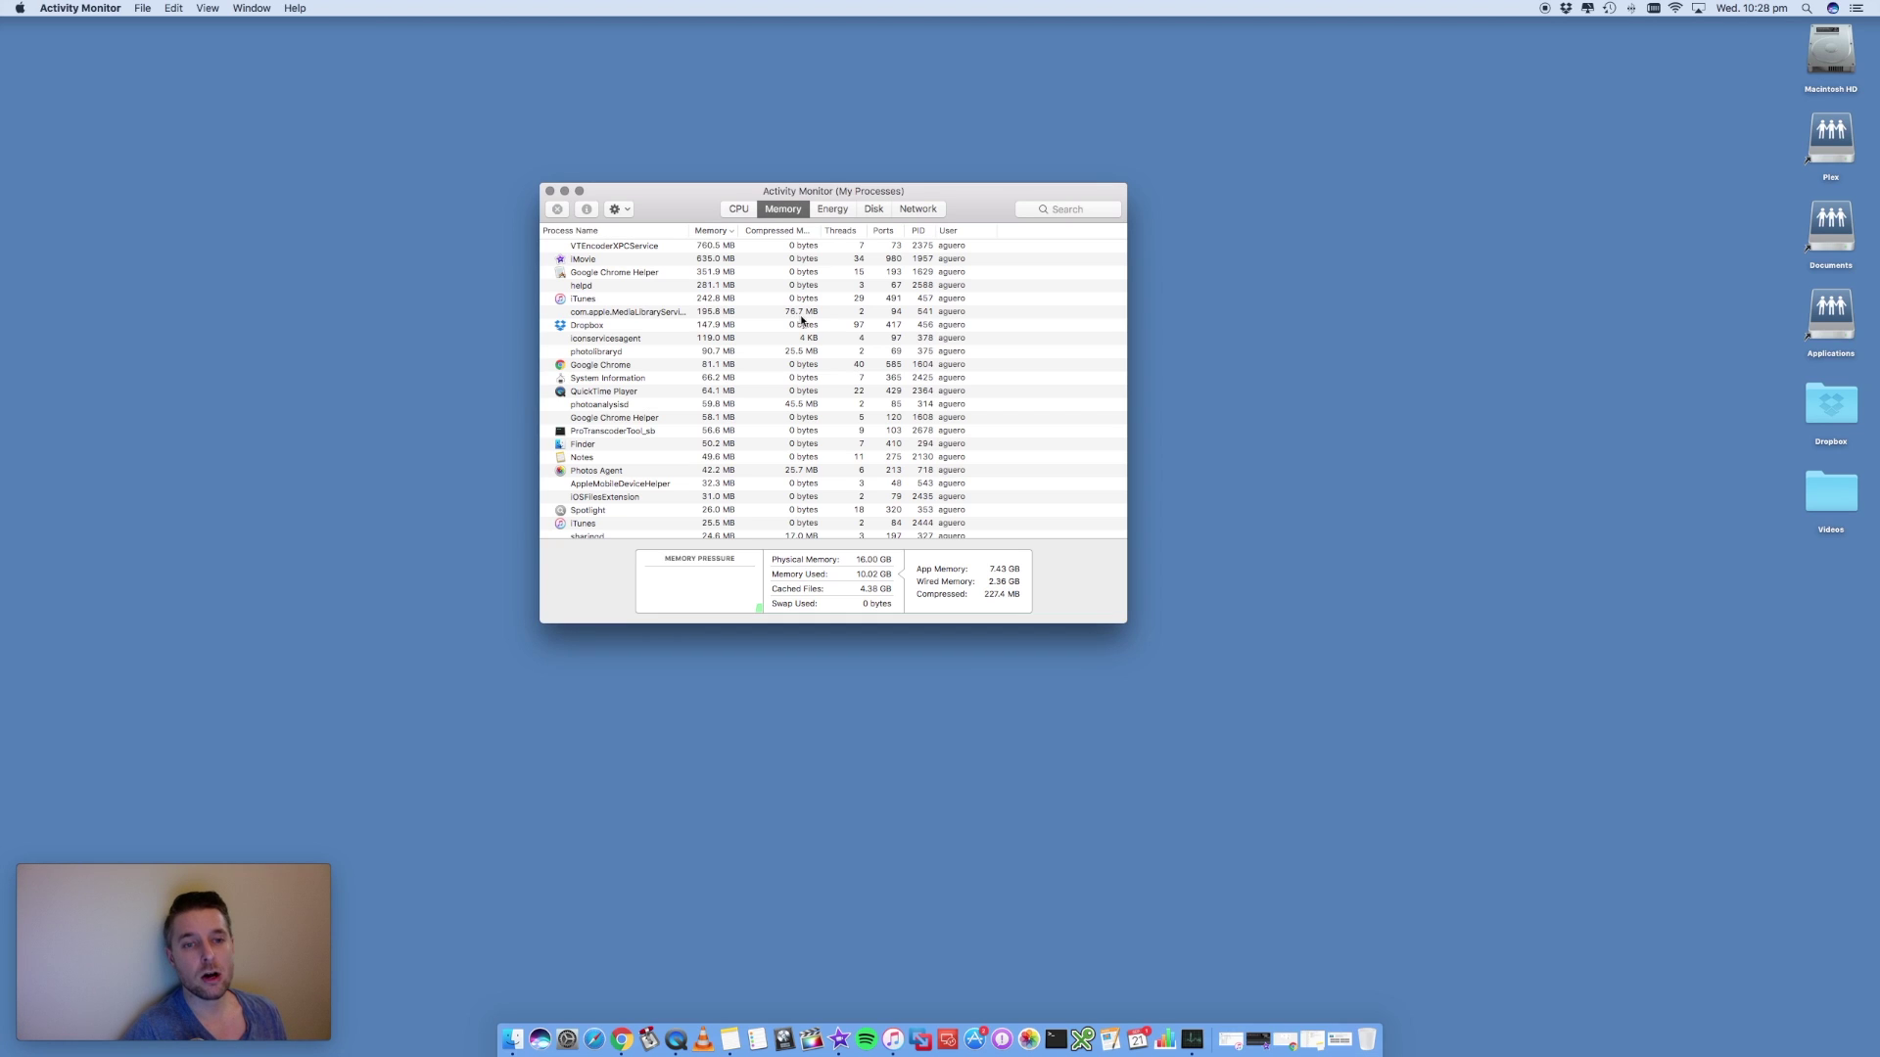
pyautogui.scroll(-15, 799, 318)
pyautogui.scroll(-15, 803, 321)
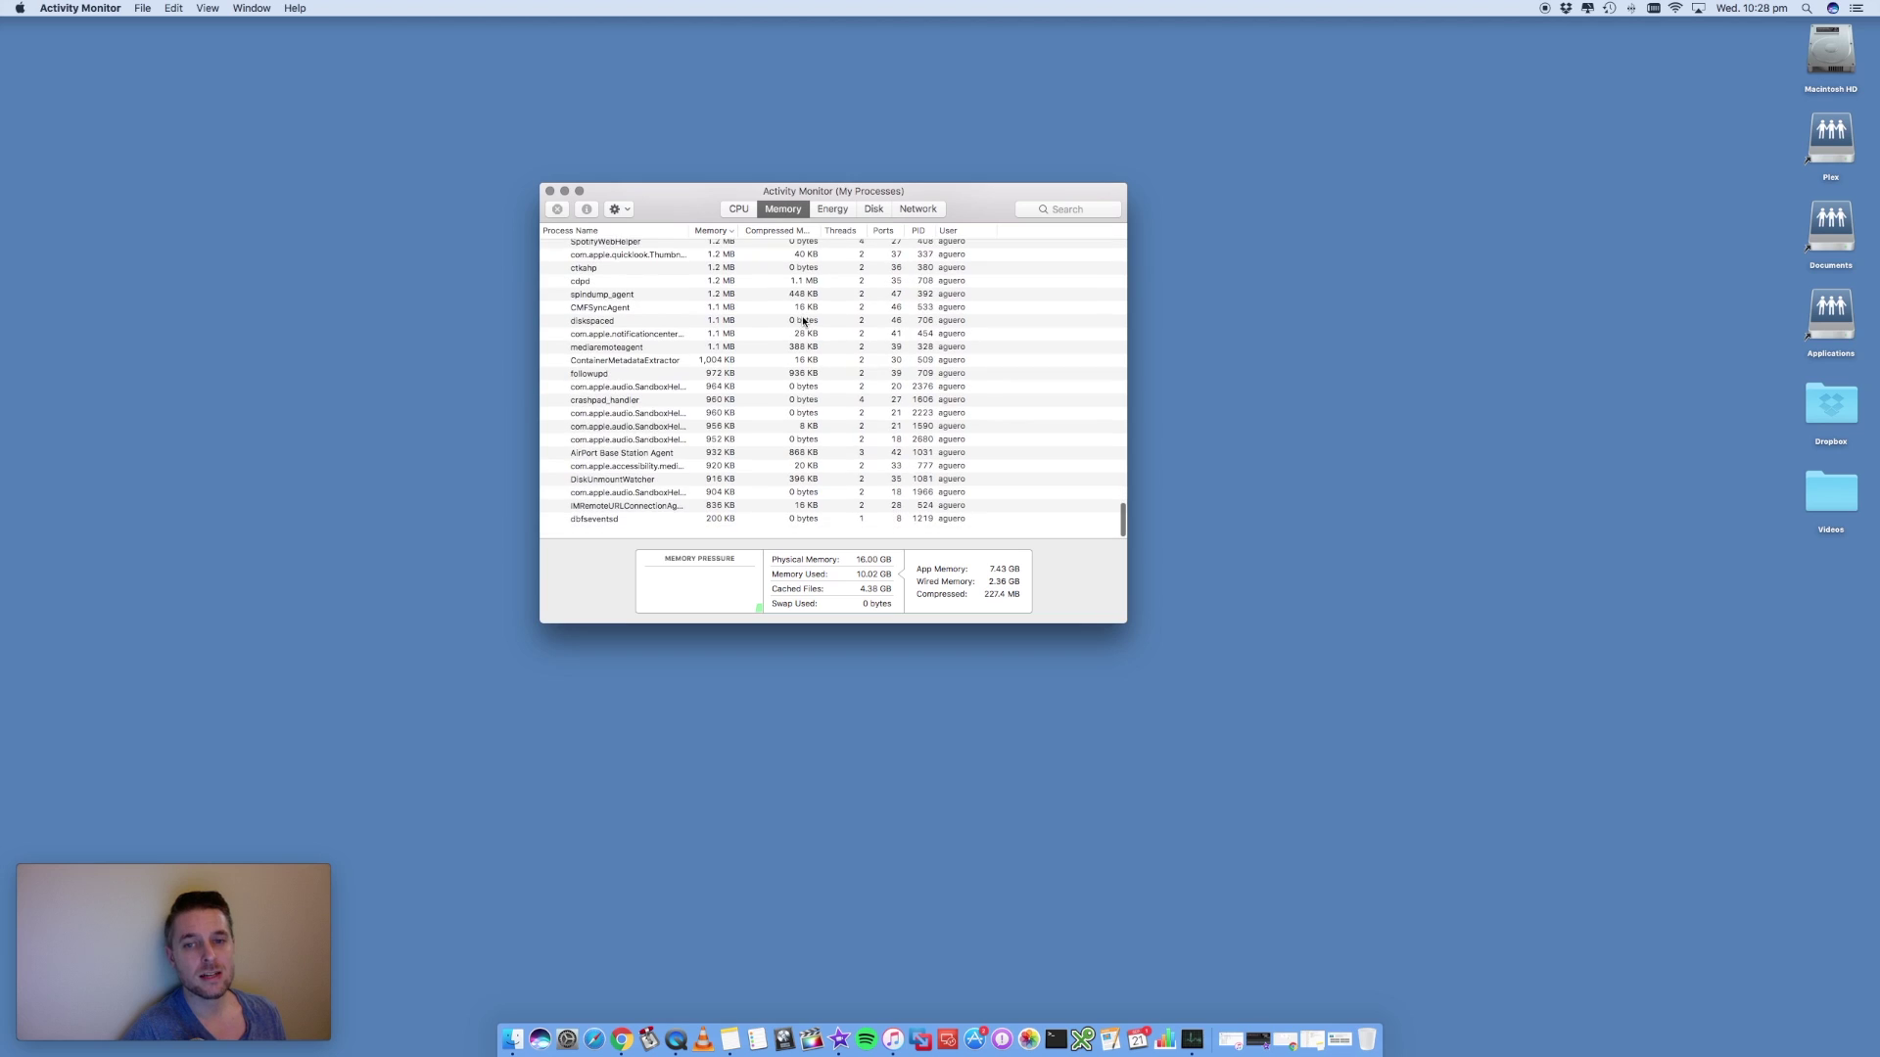
pyautogui.scroll(15, 803, 321)
pyautogui.scroll(10, 802, 321)
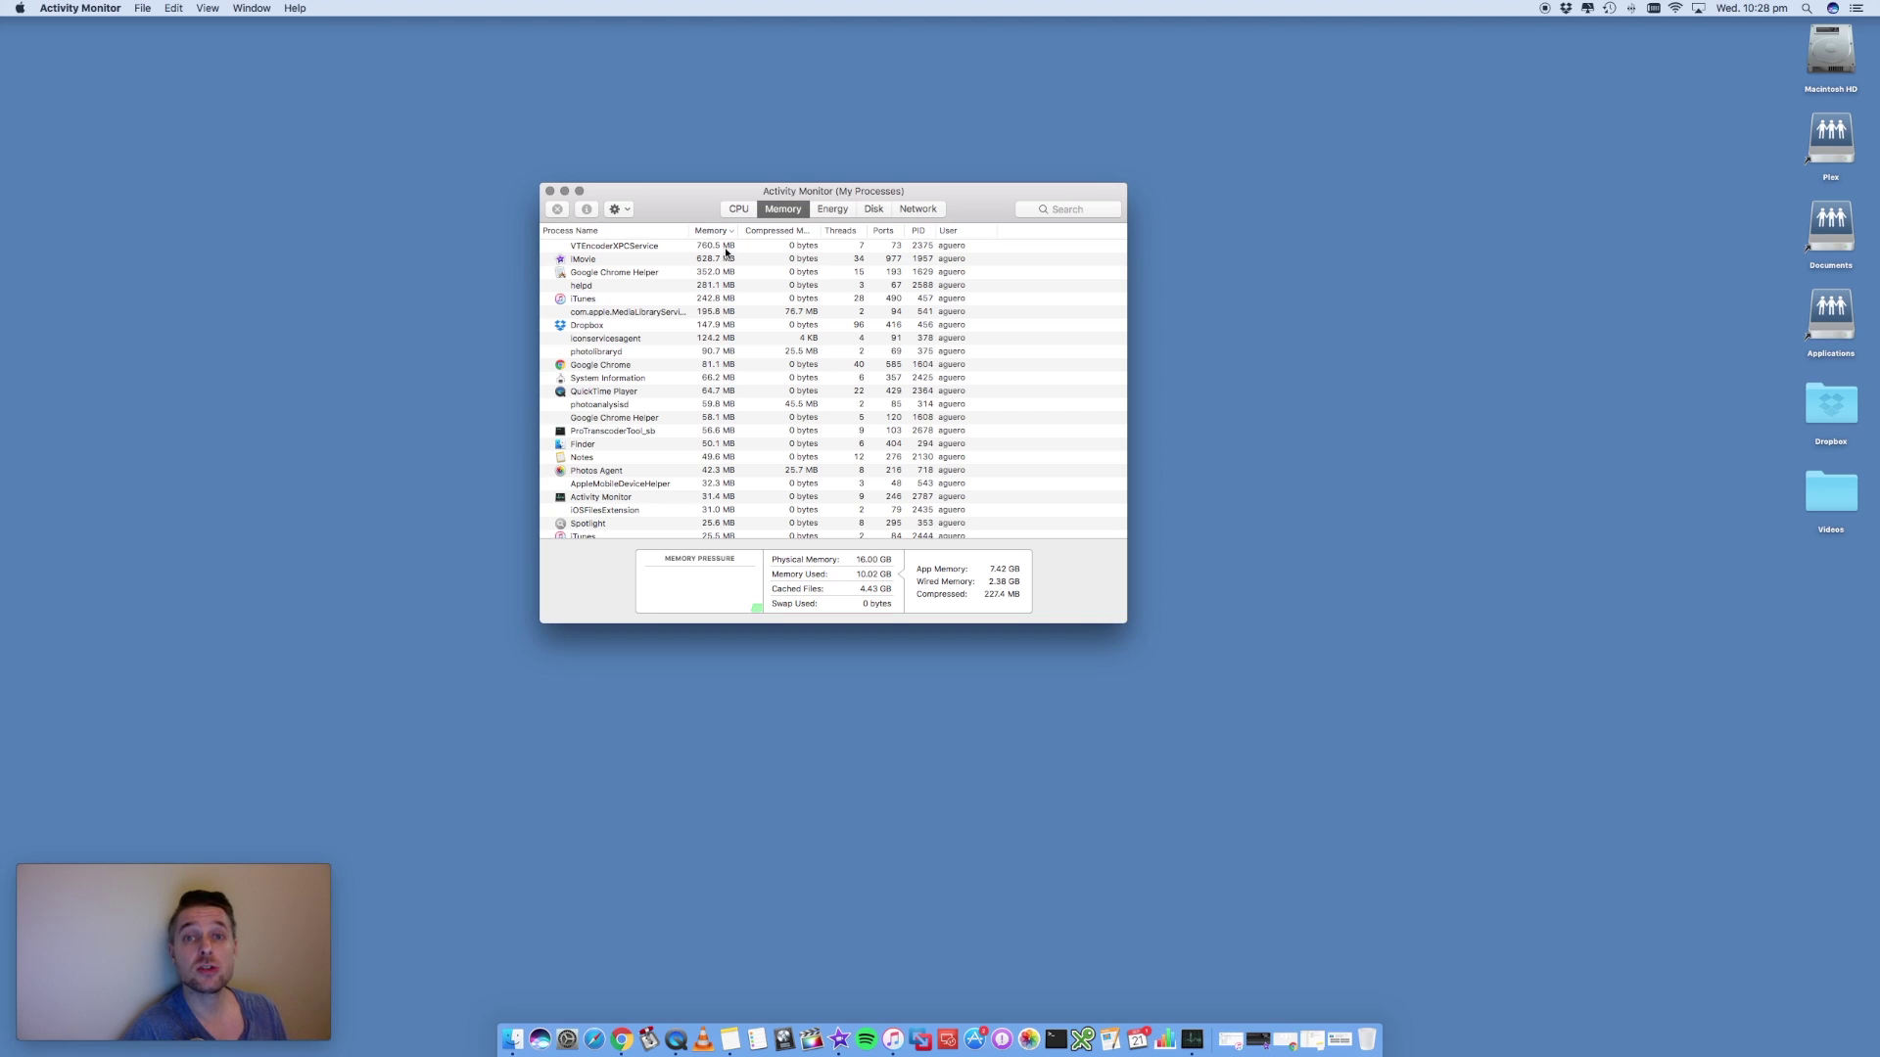
# Step: Compare the processes by CPU, memory and energy use, and pick iMovie in the memory list
pyautogui.click(739, 210)
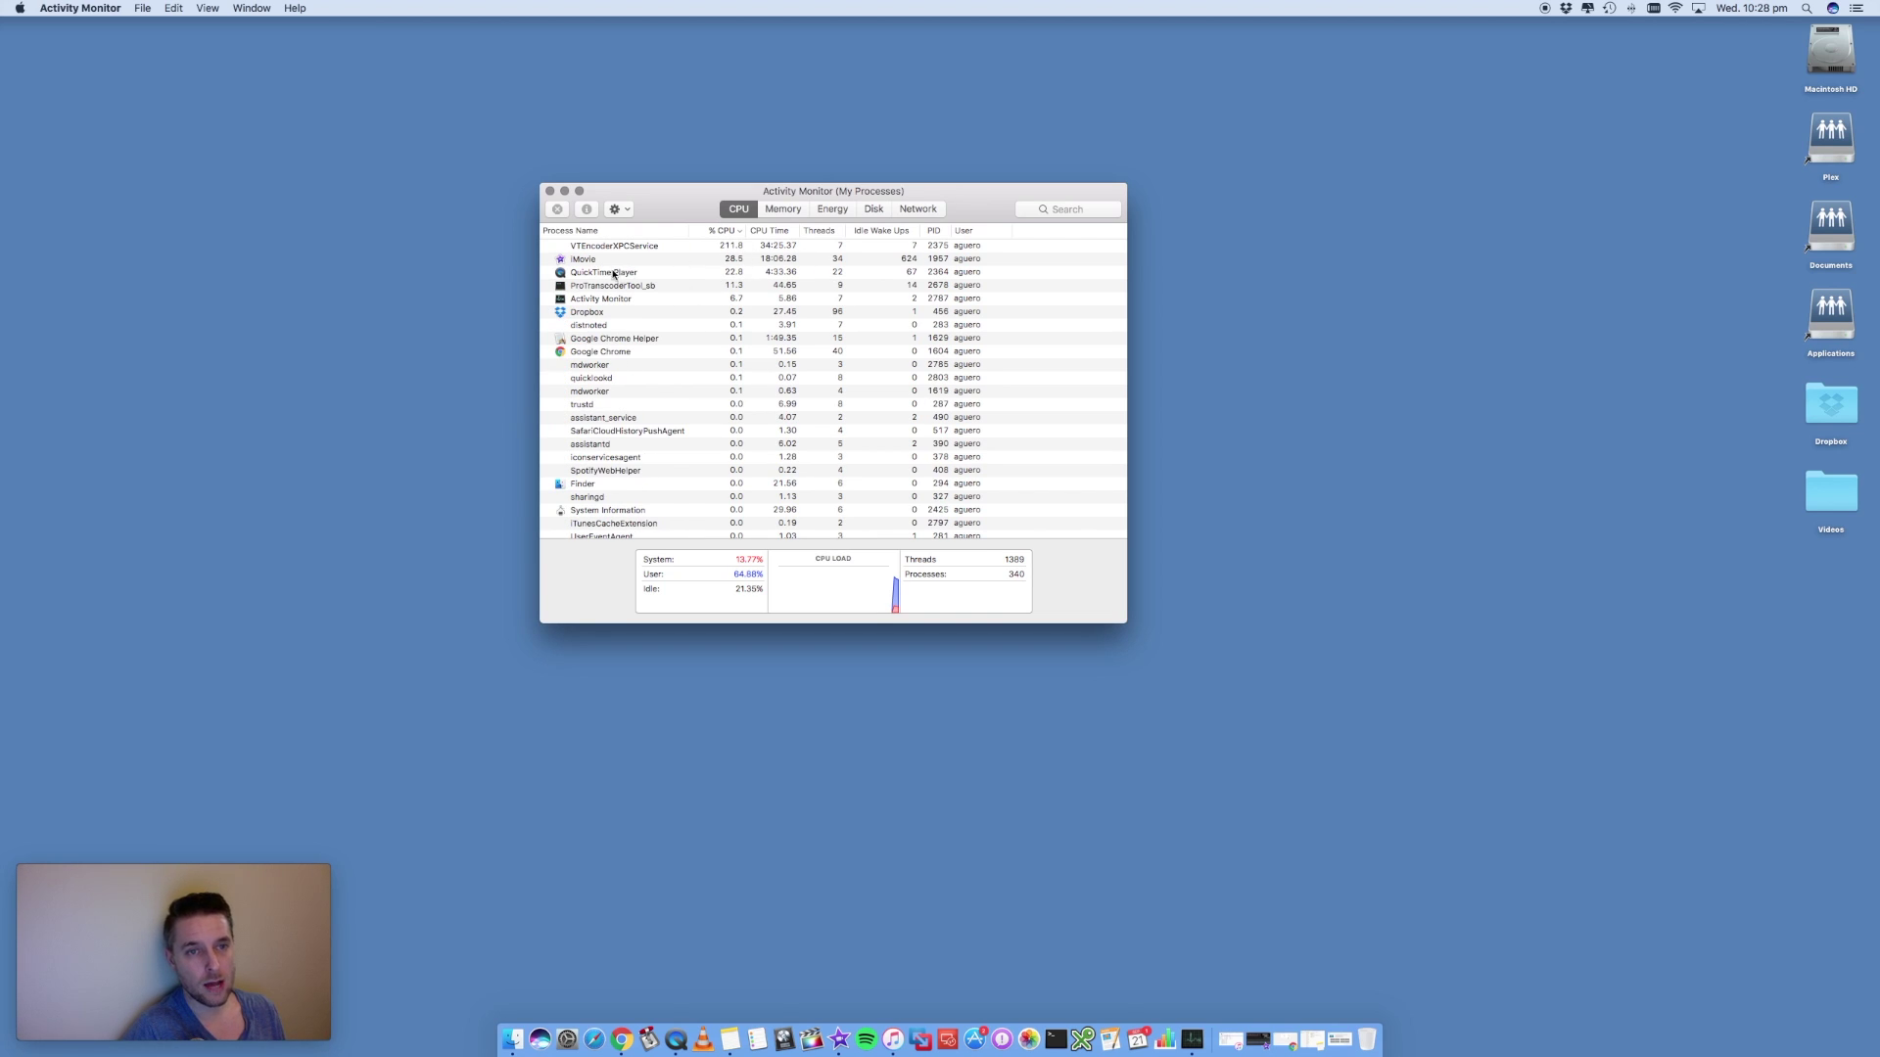
pyautogui.click(783, 210)
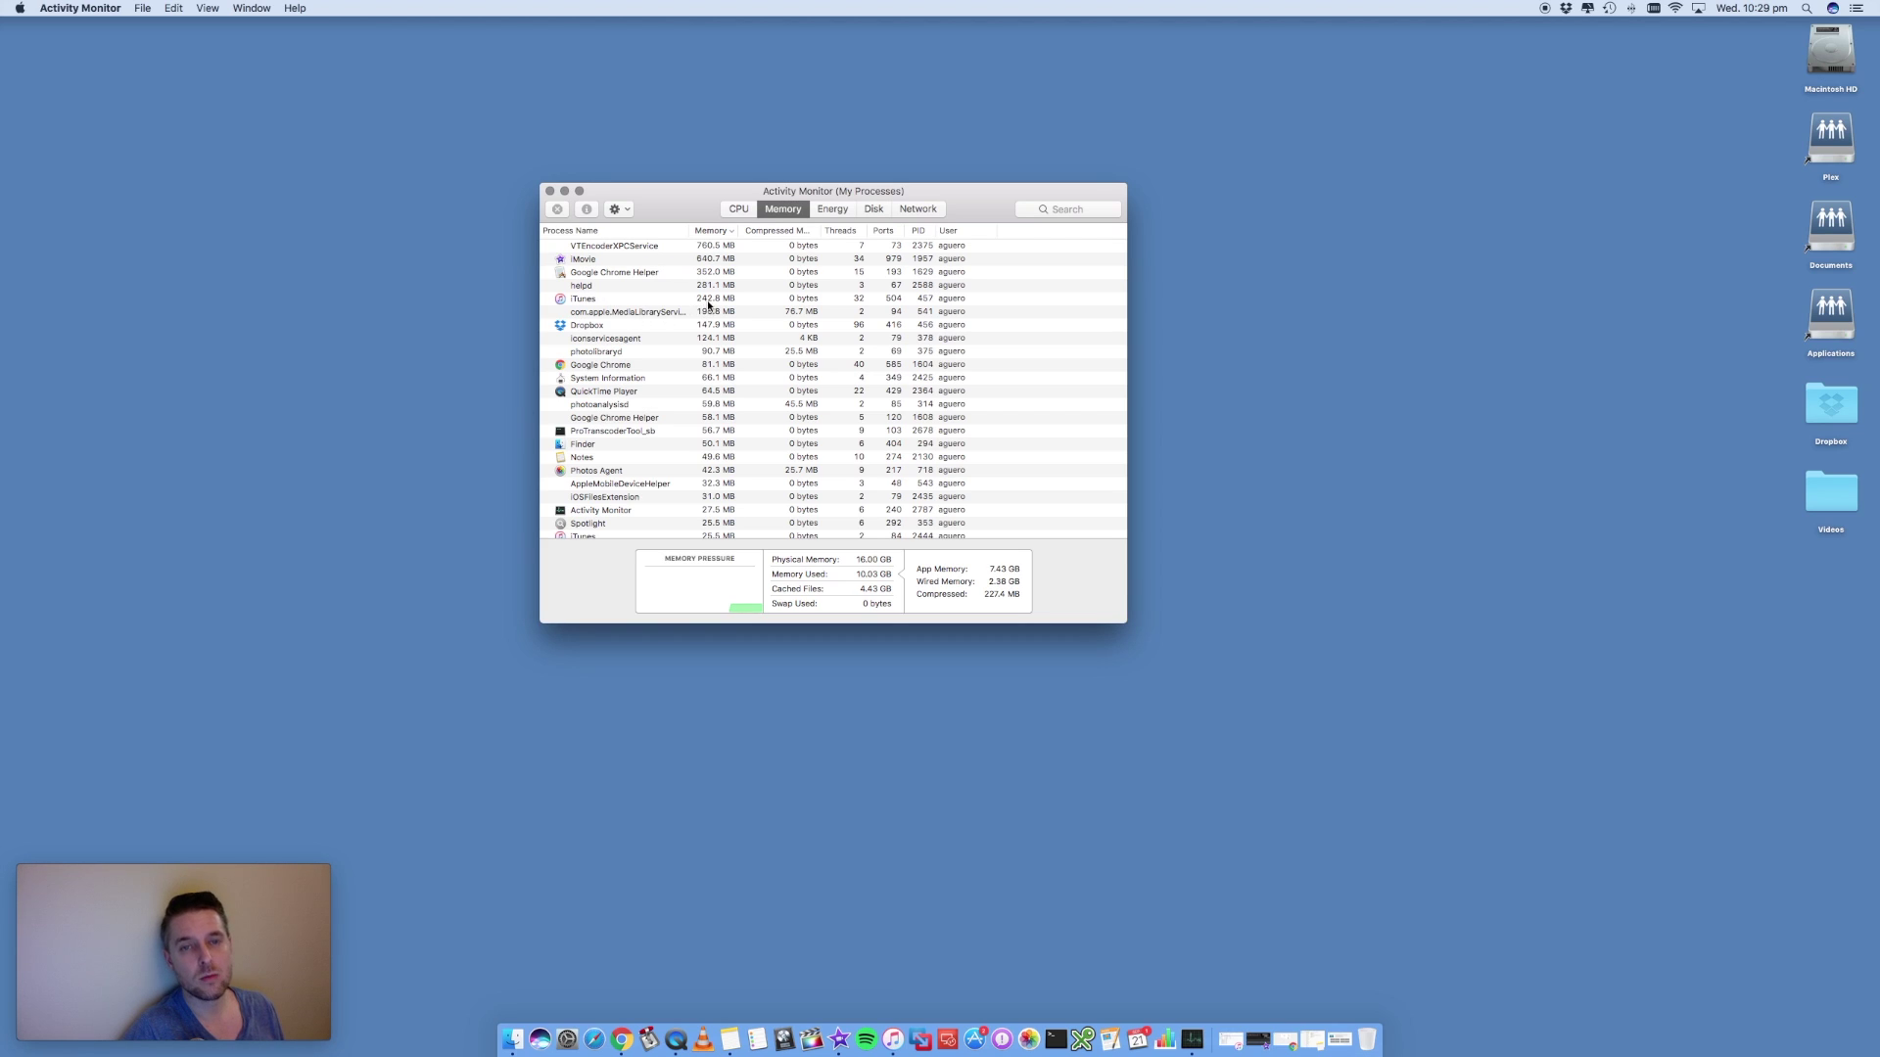
pyautogui.click(833, 210)
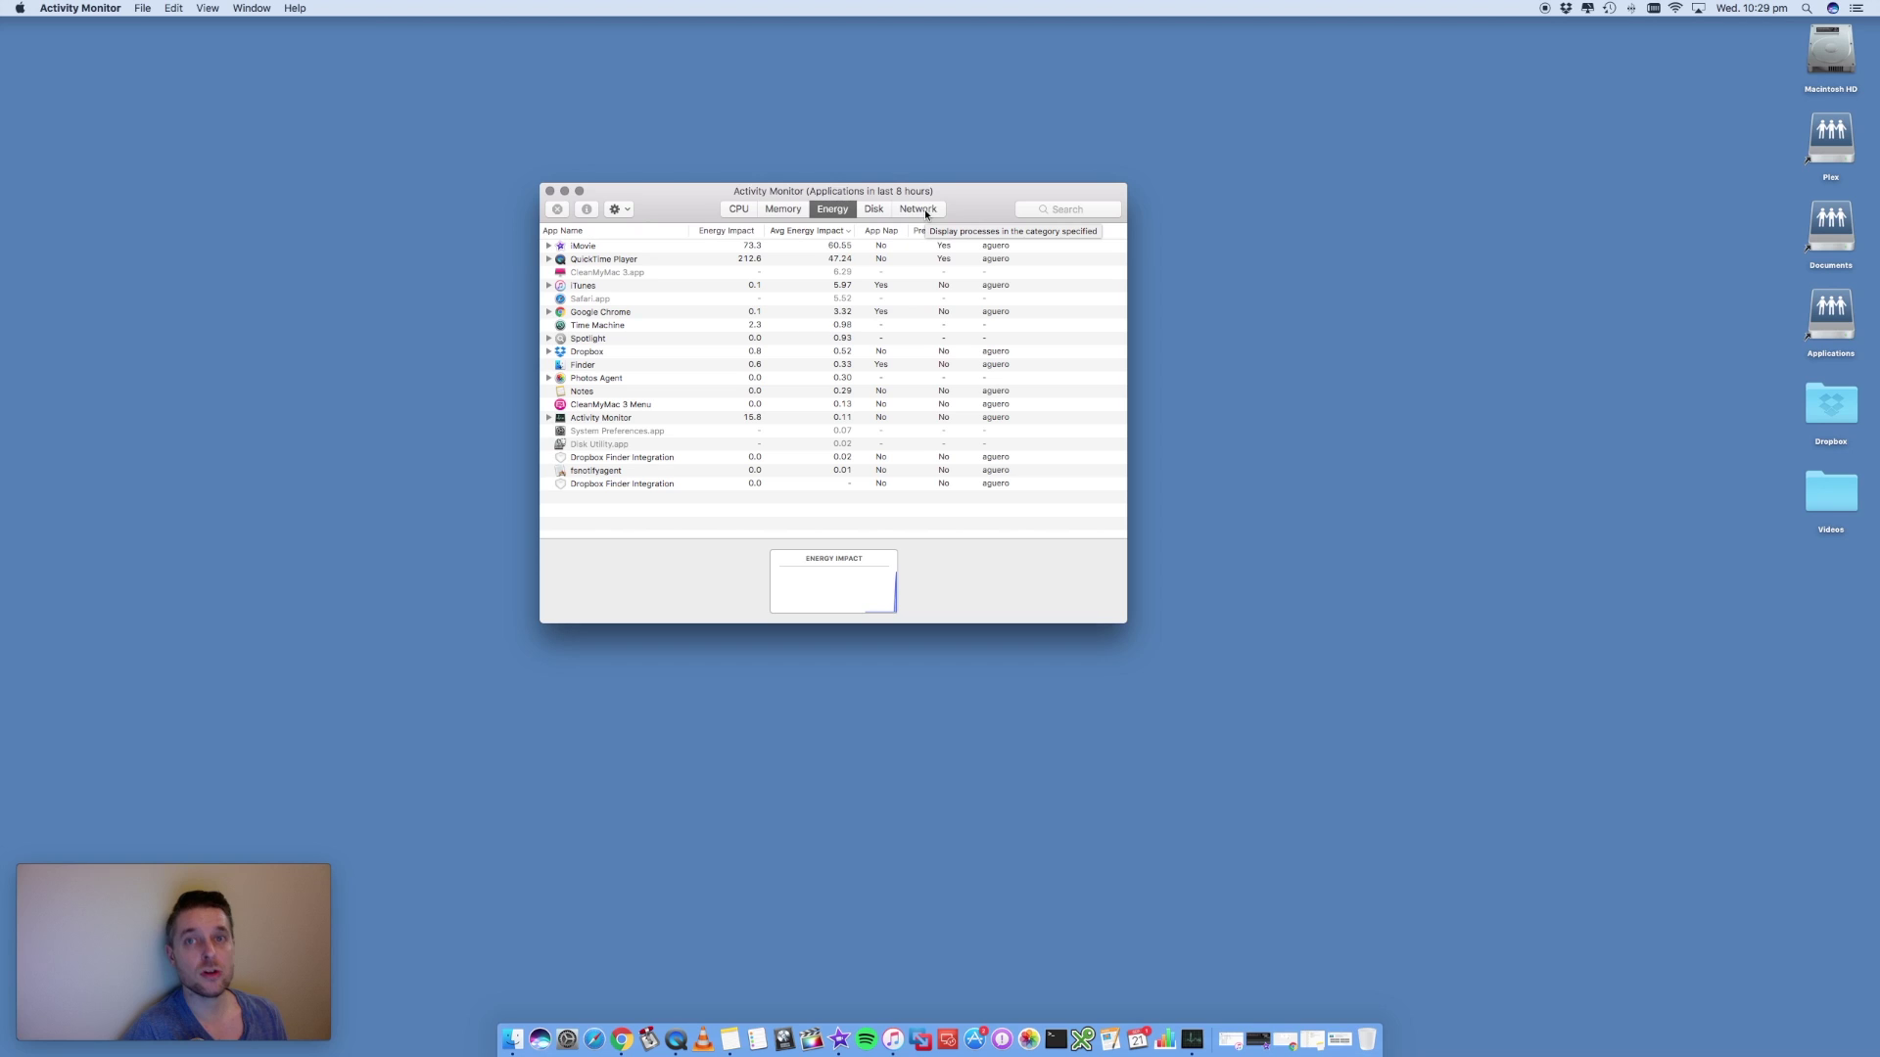
pyautogui.click(777, 213)
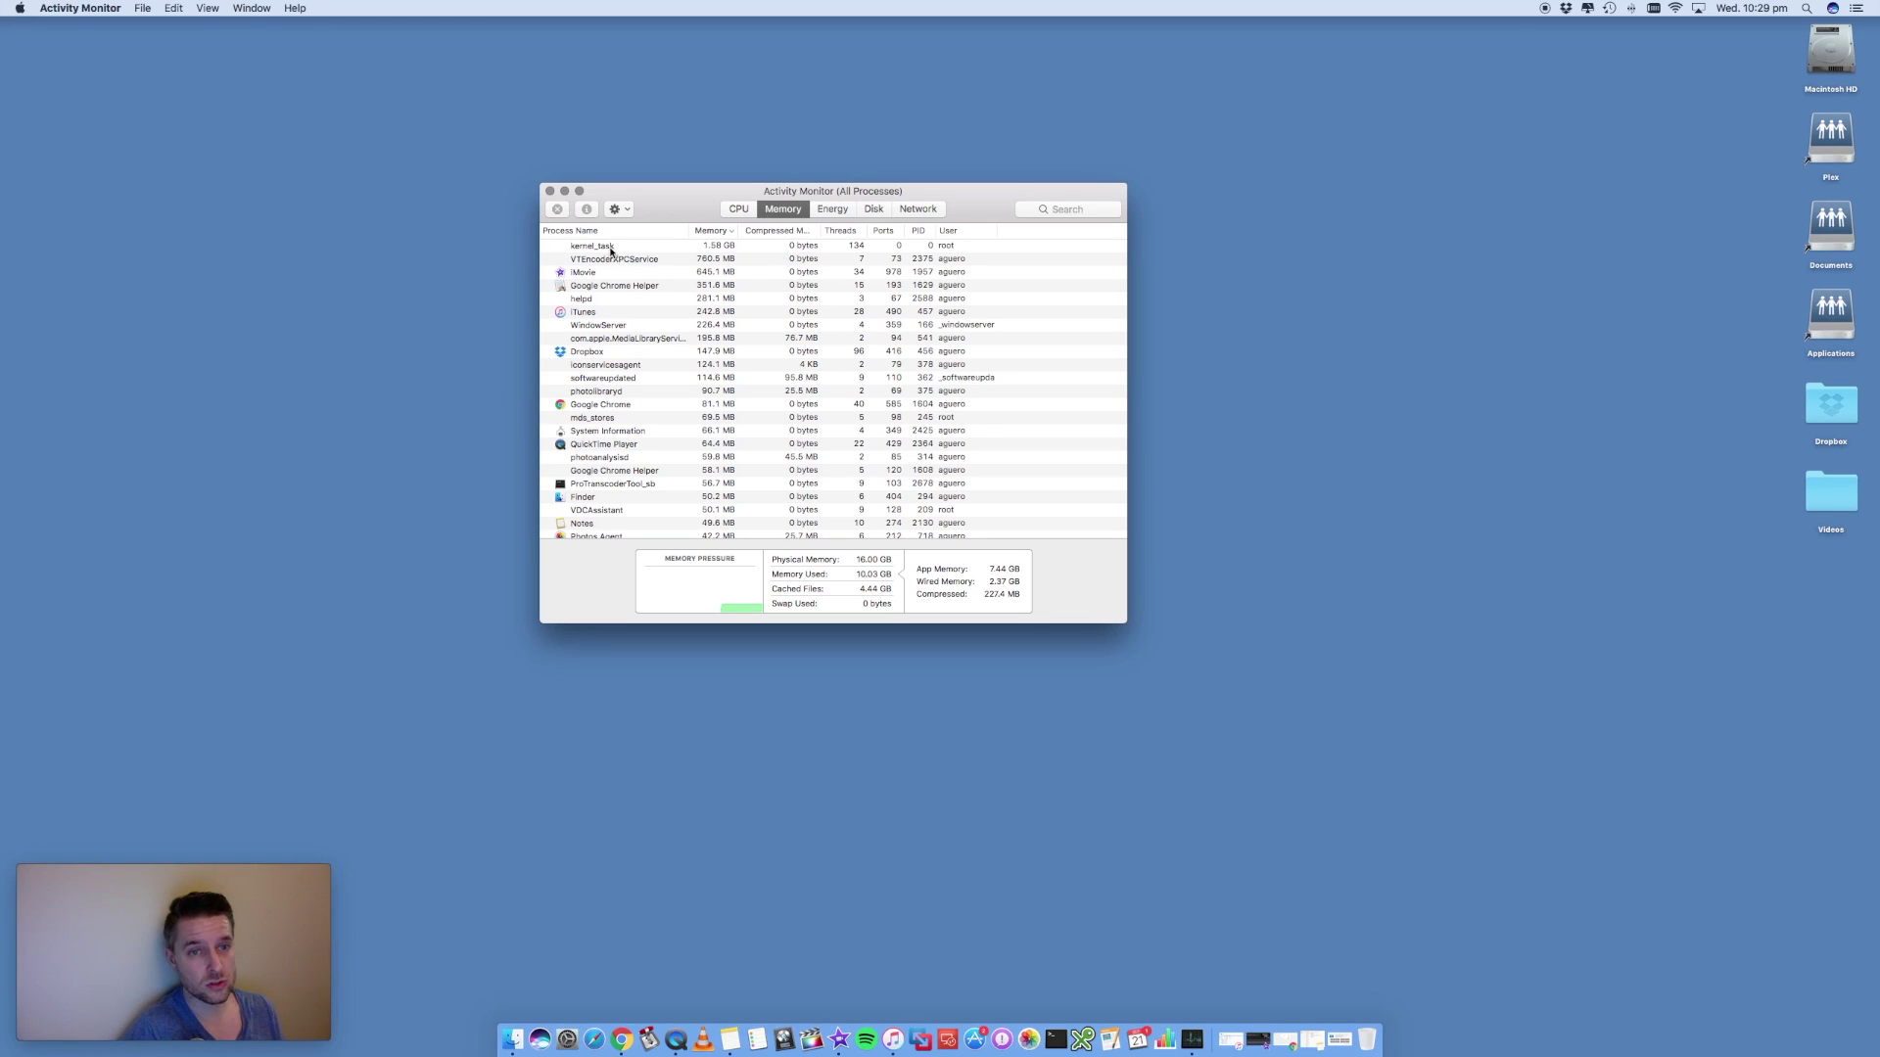
pyautogui.click(589, 275)
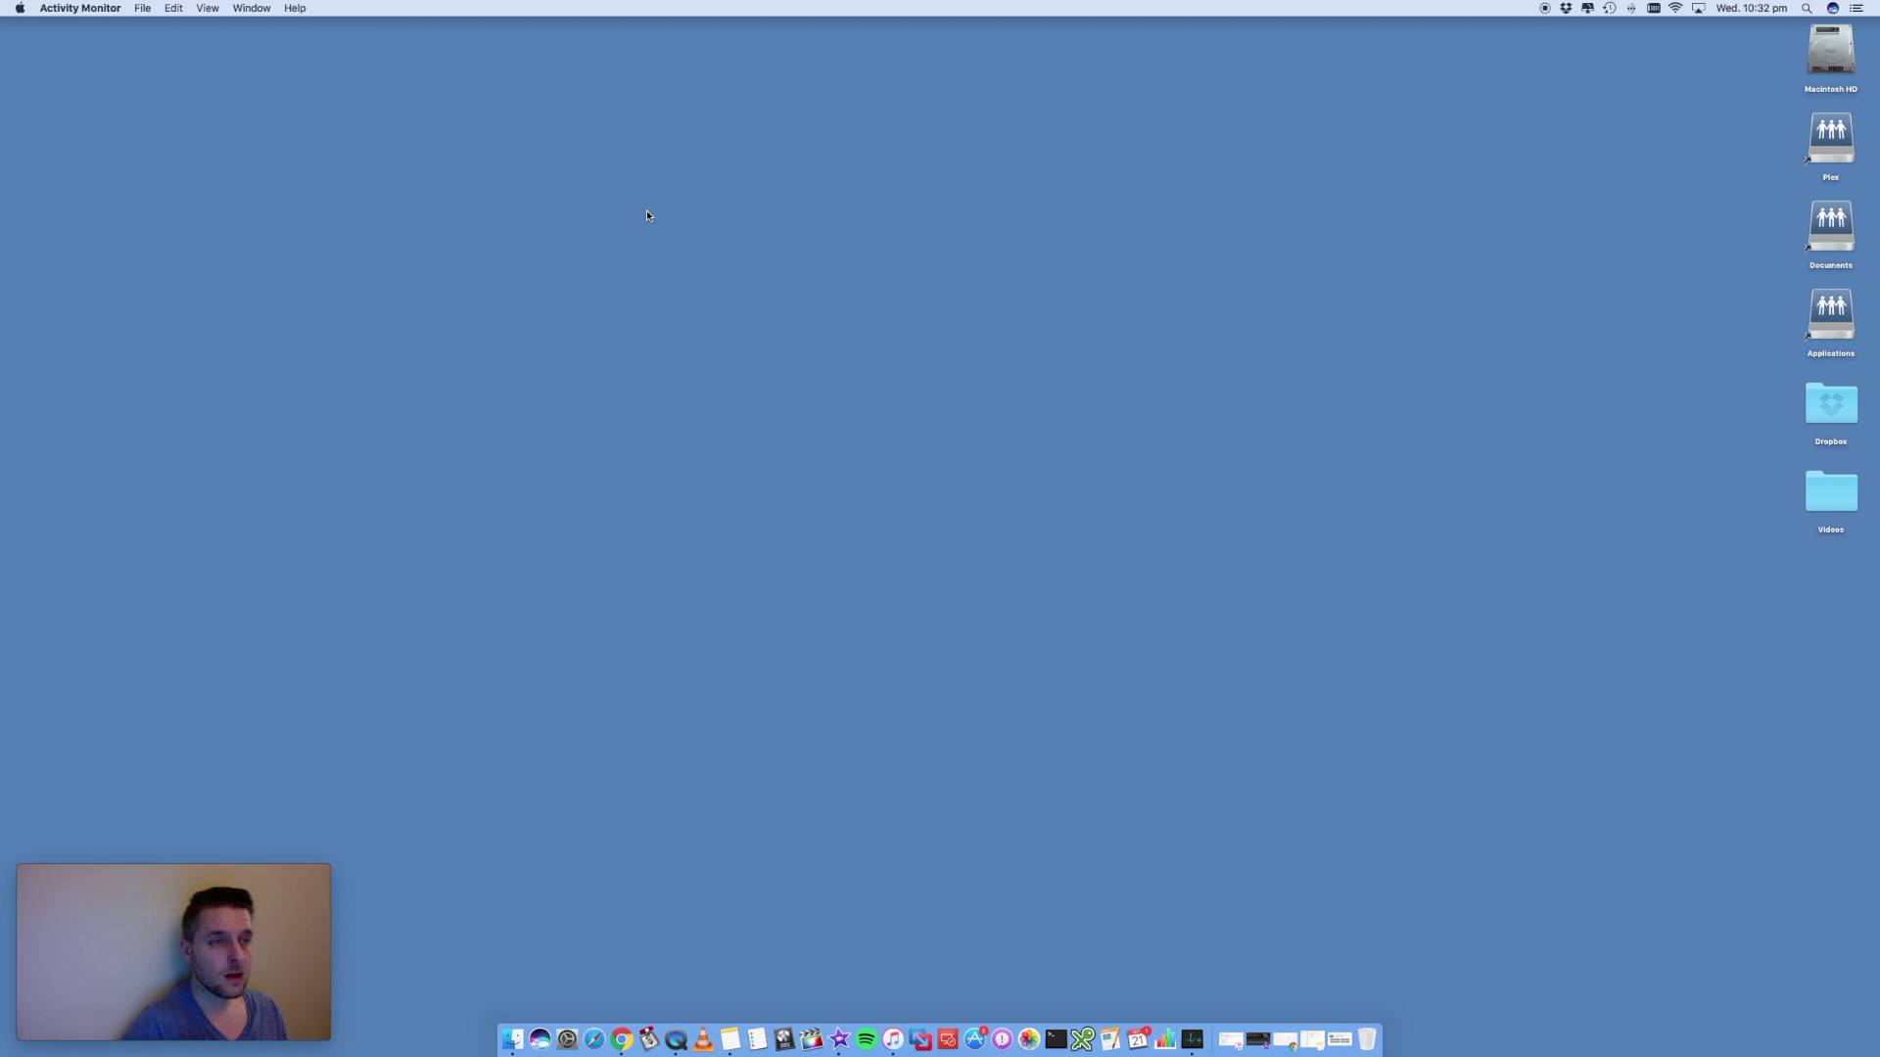
# Step: Open About This Mac and check the Mac's model in the overview and its installed memory modules
pyautogui.click(21, 9)
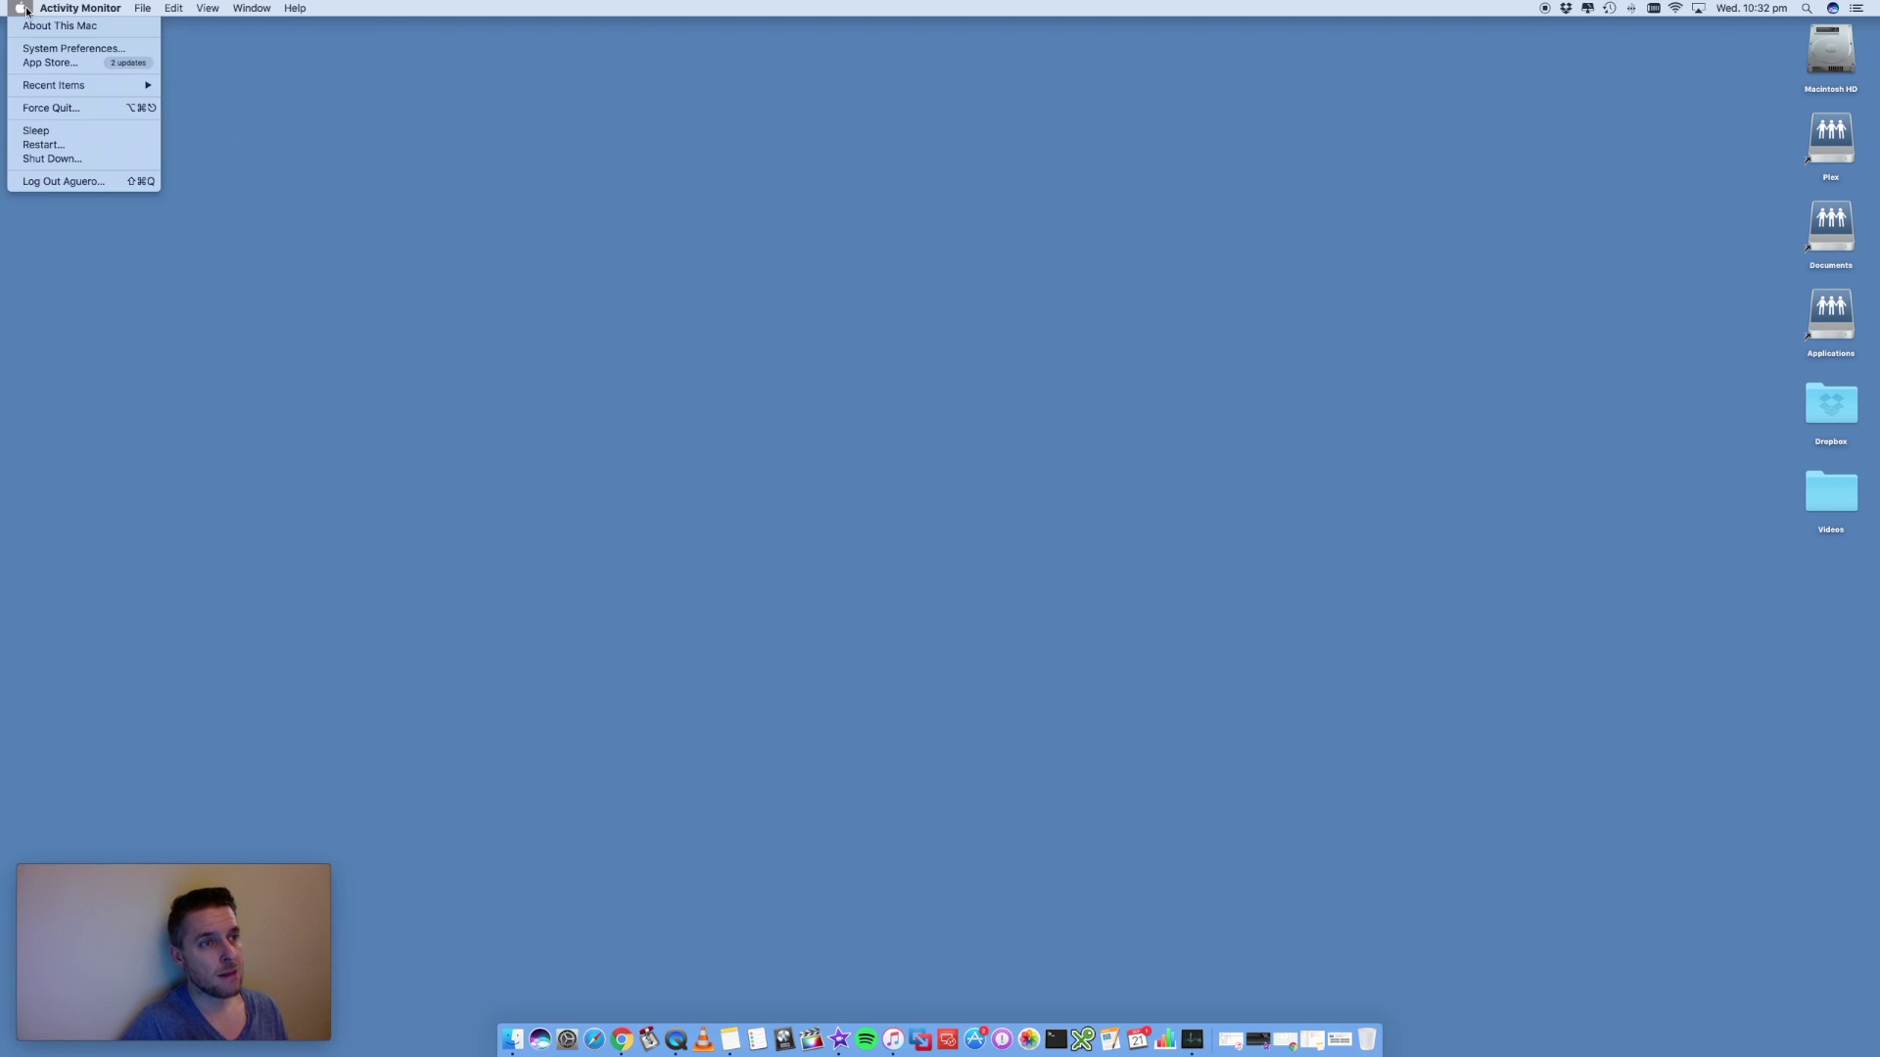
pyautogui.click(59, 30)
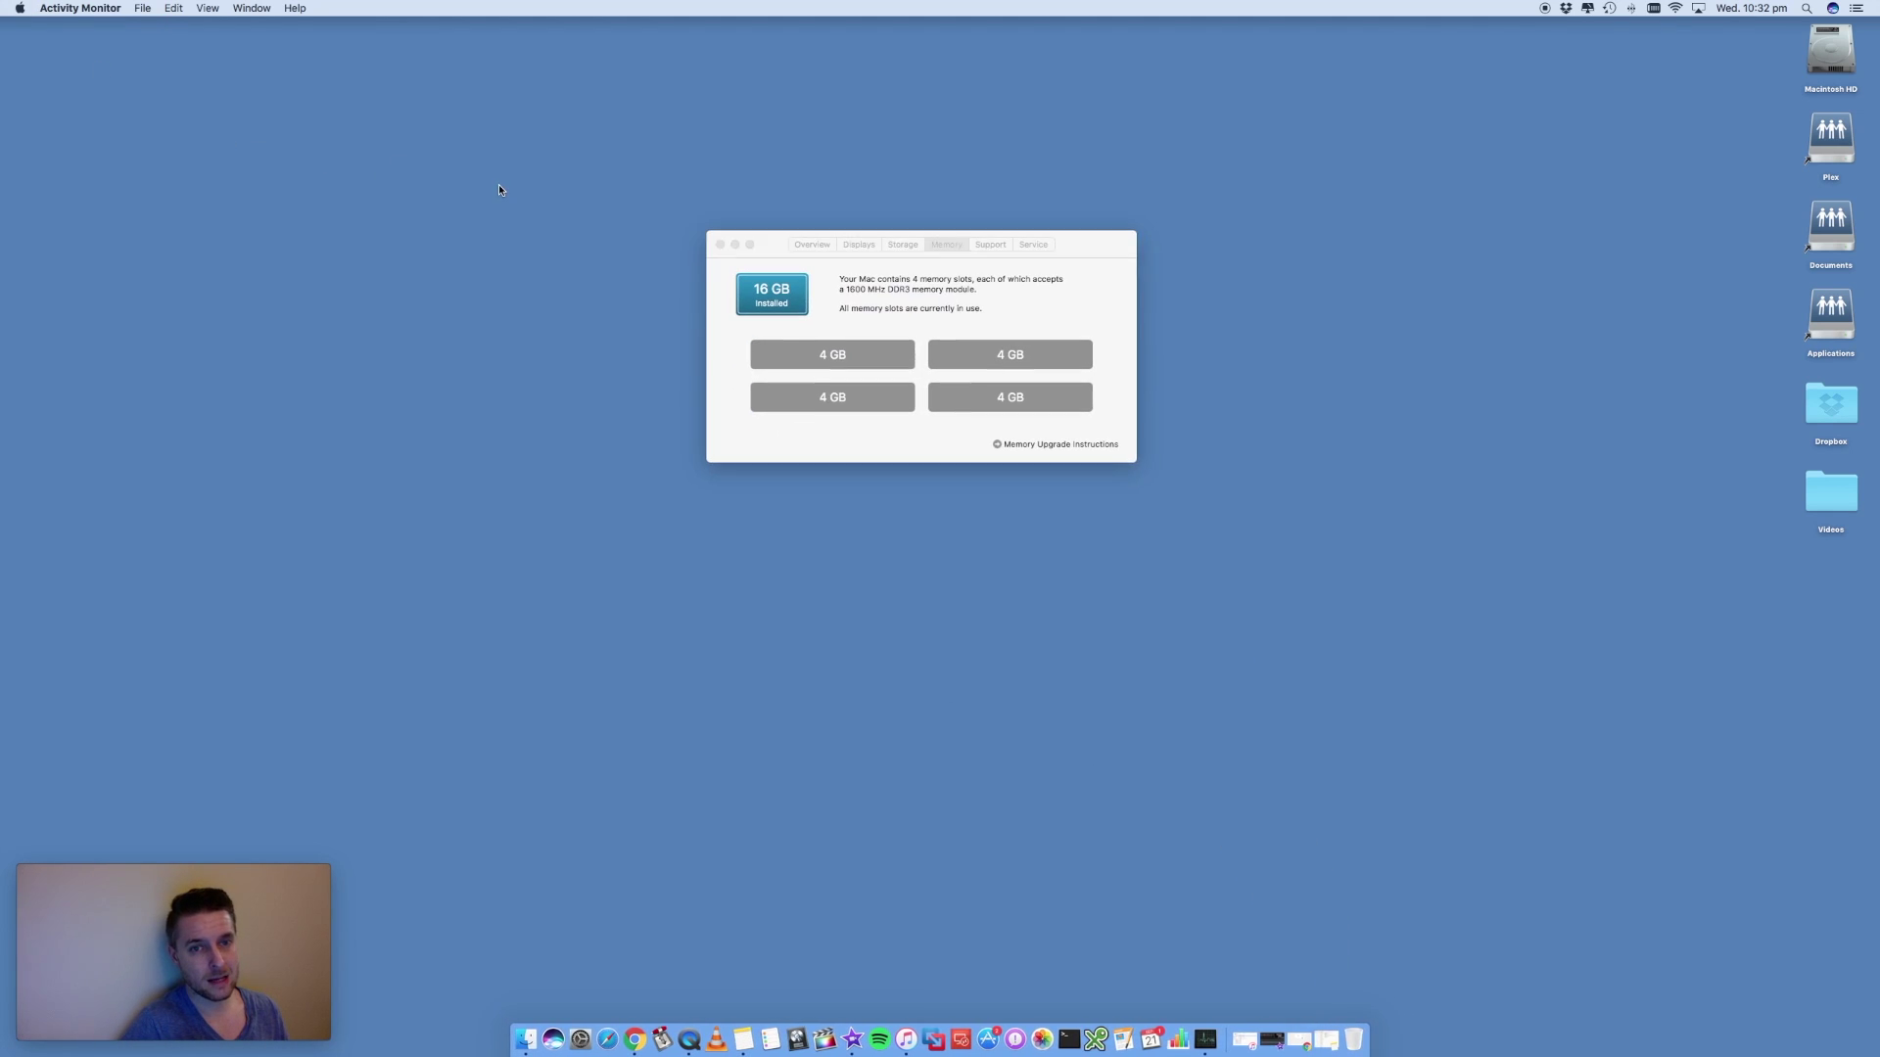
pyautogui.click(823, 246)
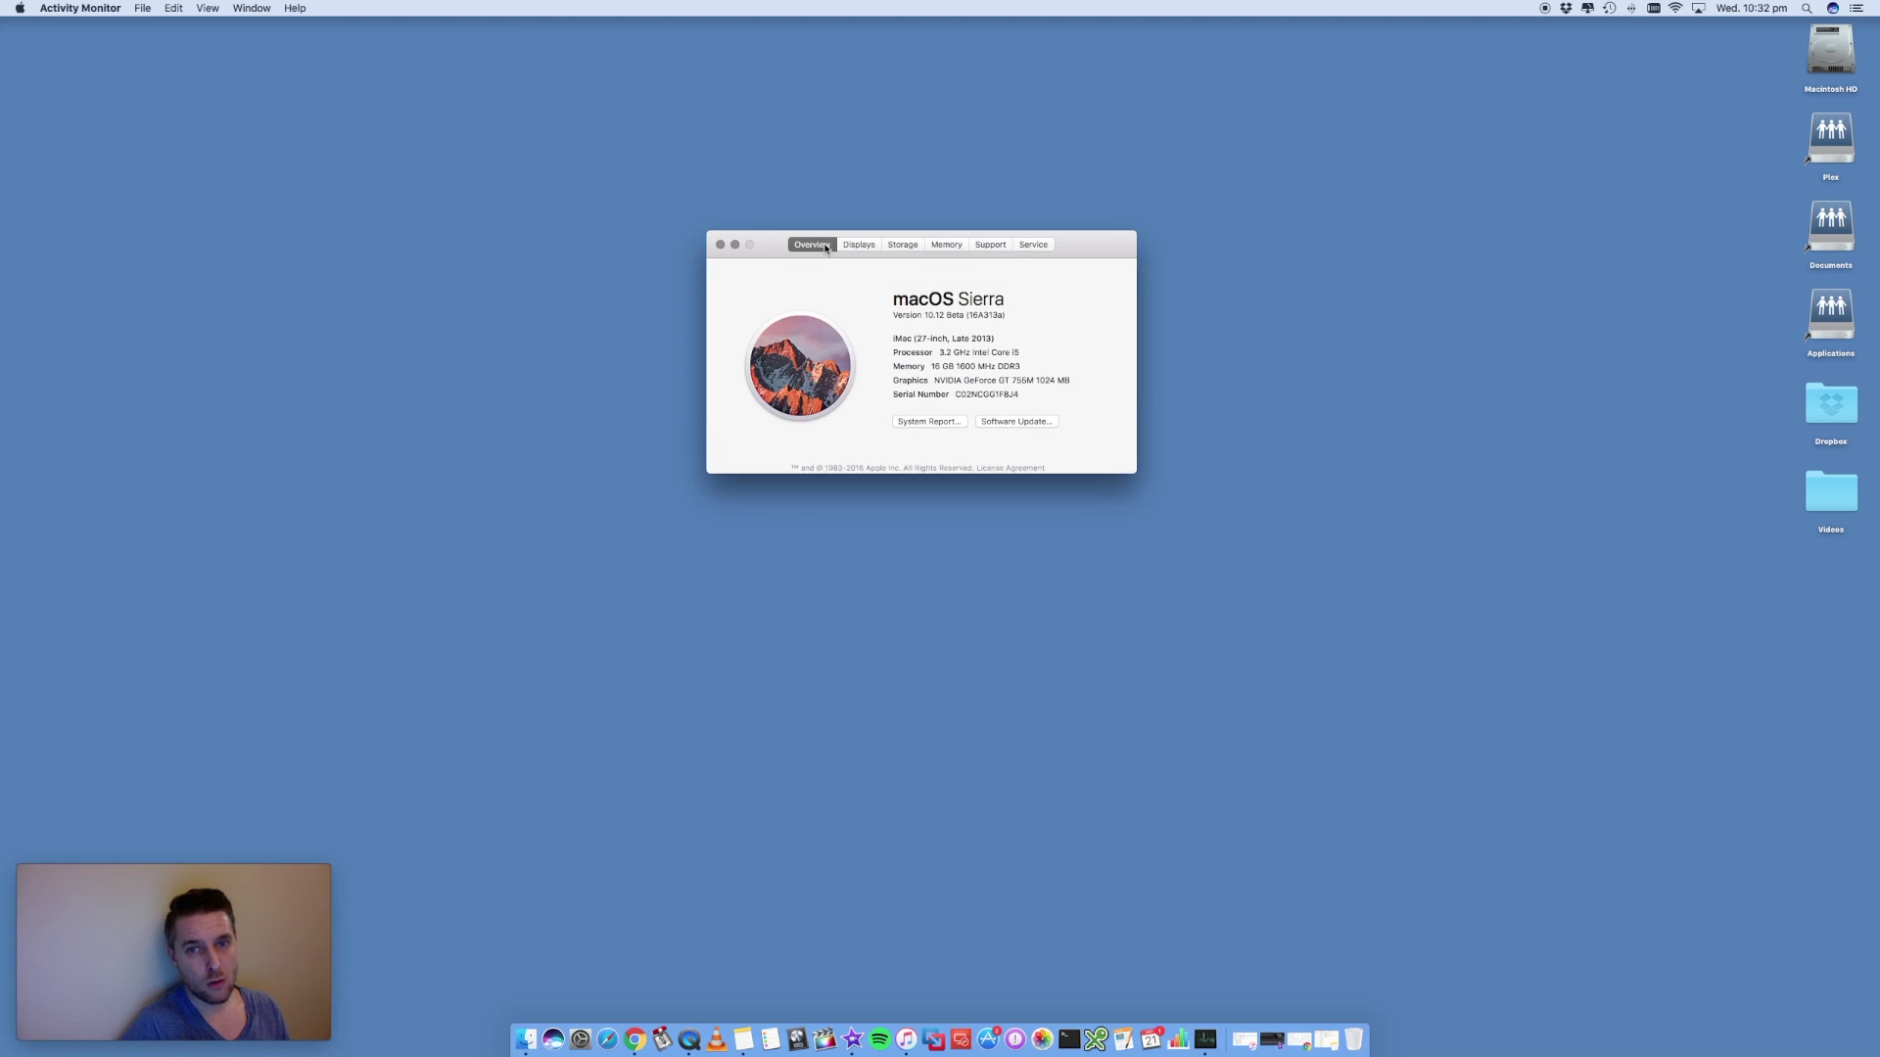
pyautogui.click(946, 246)
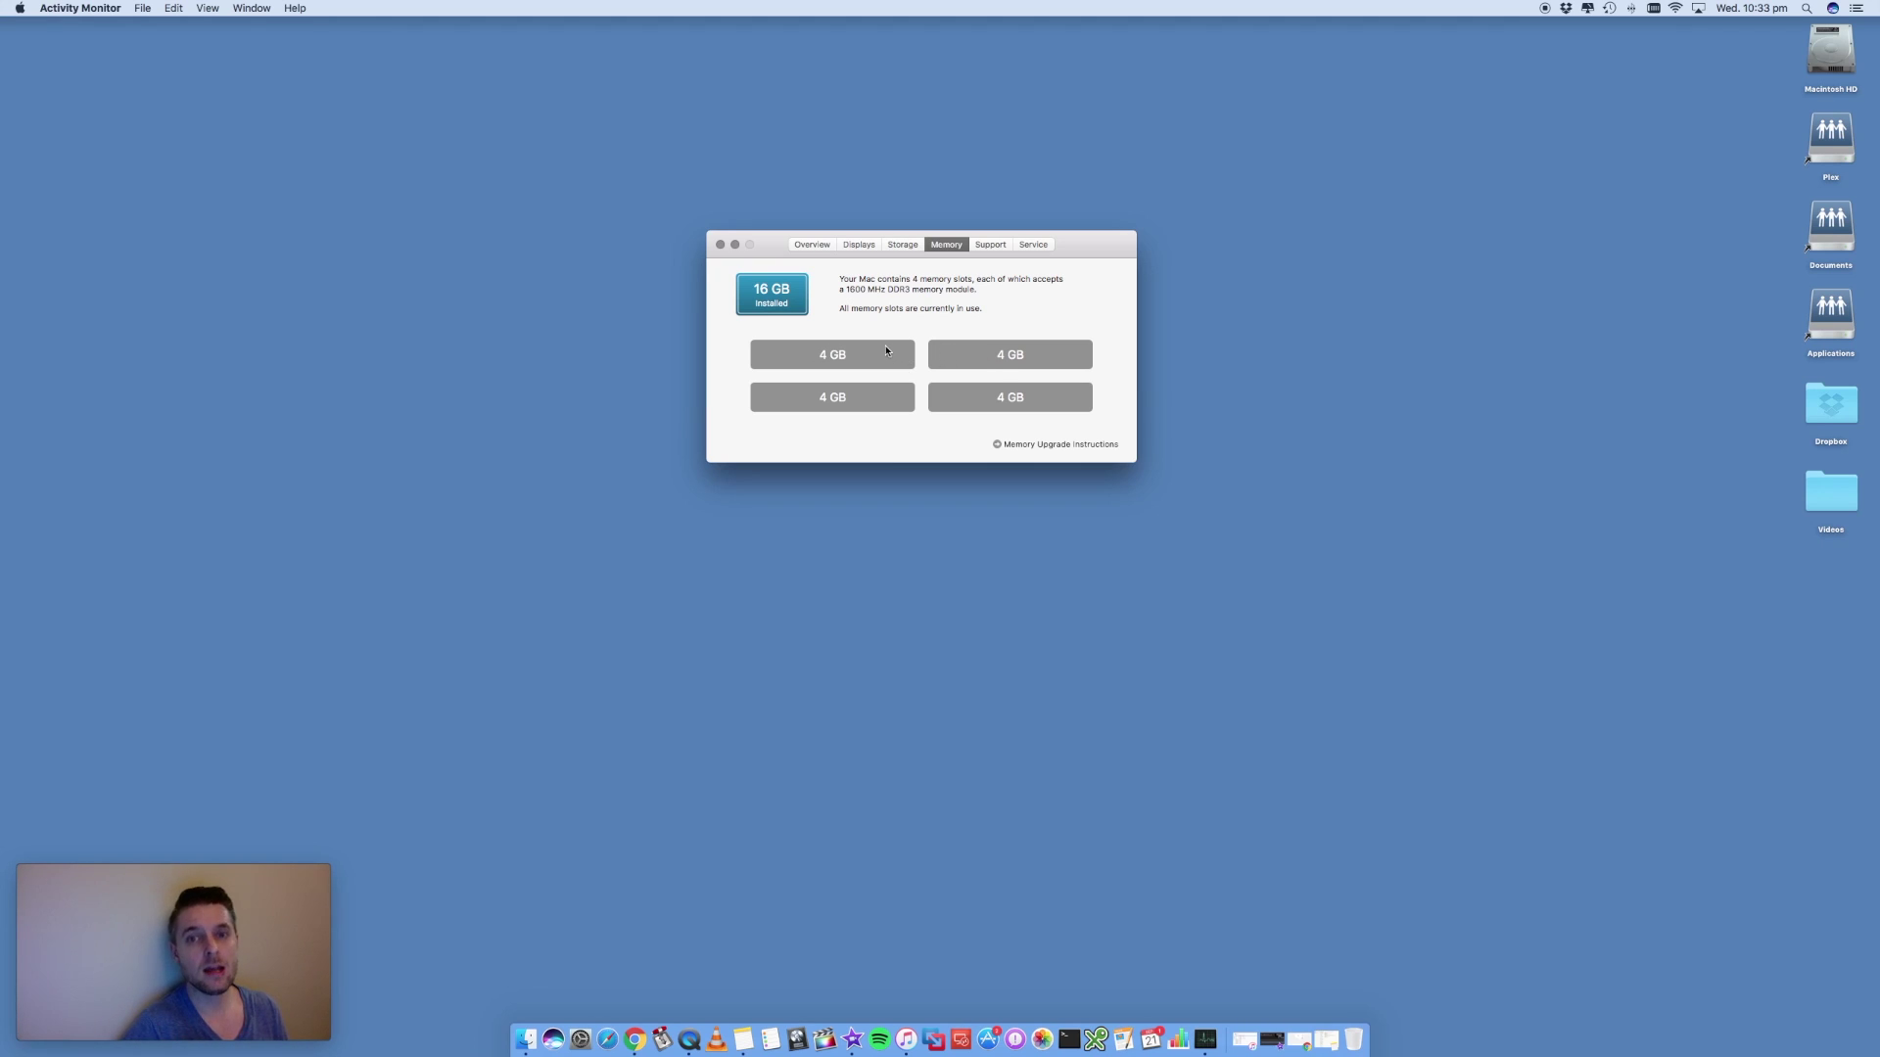
pyautogui.click(818, 246)
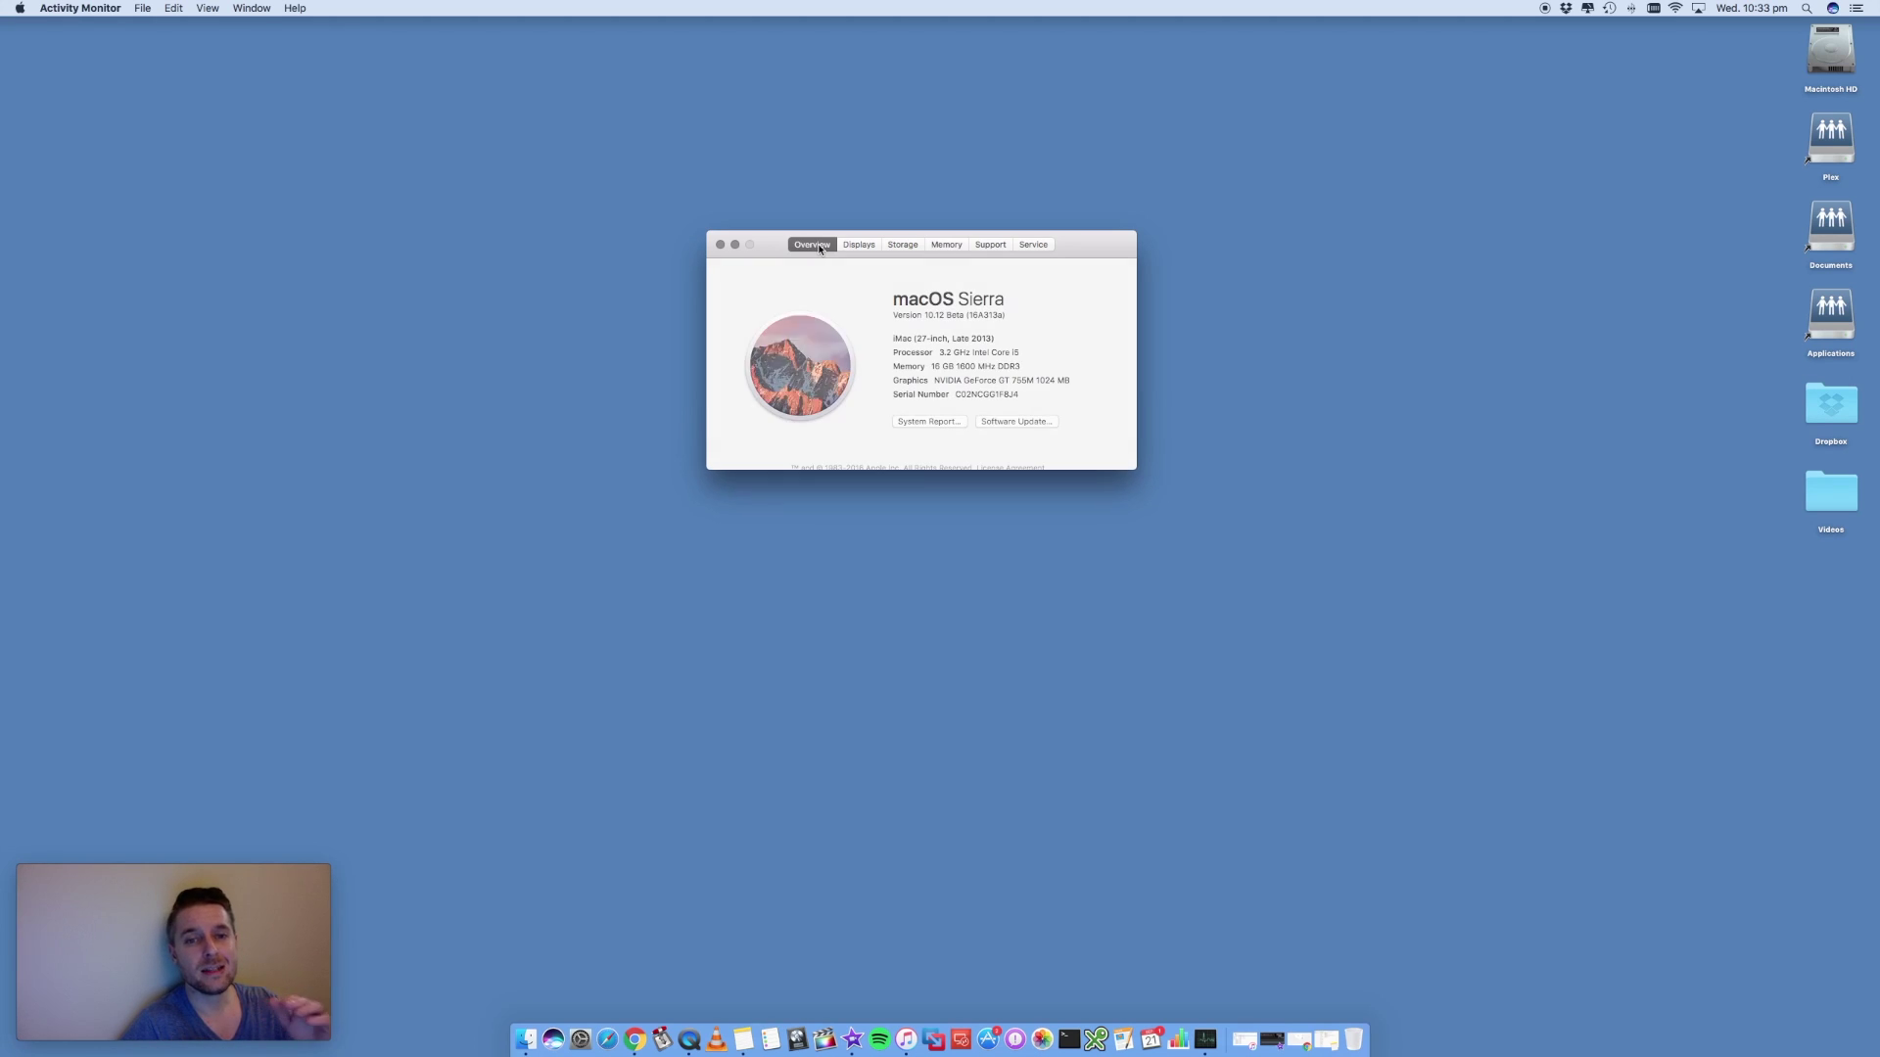
pyautogui.moveTo(891, 338); pyautogui.dragTo(964, 348)
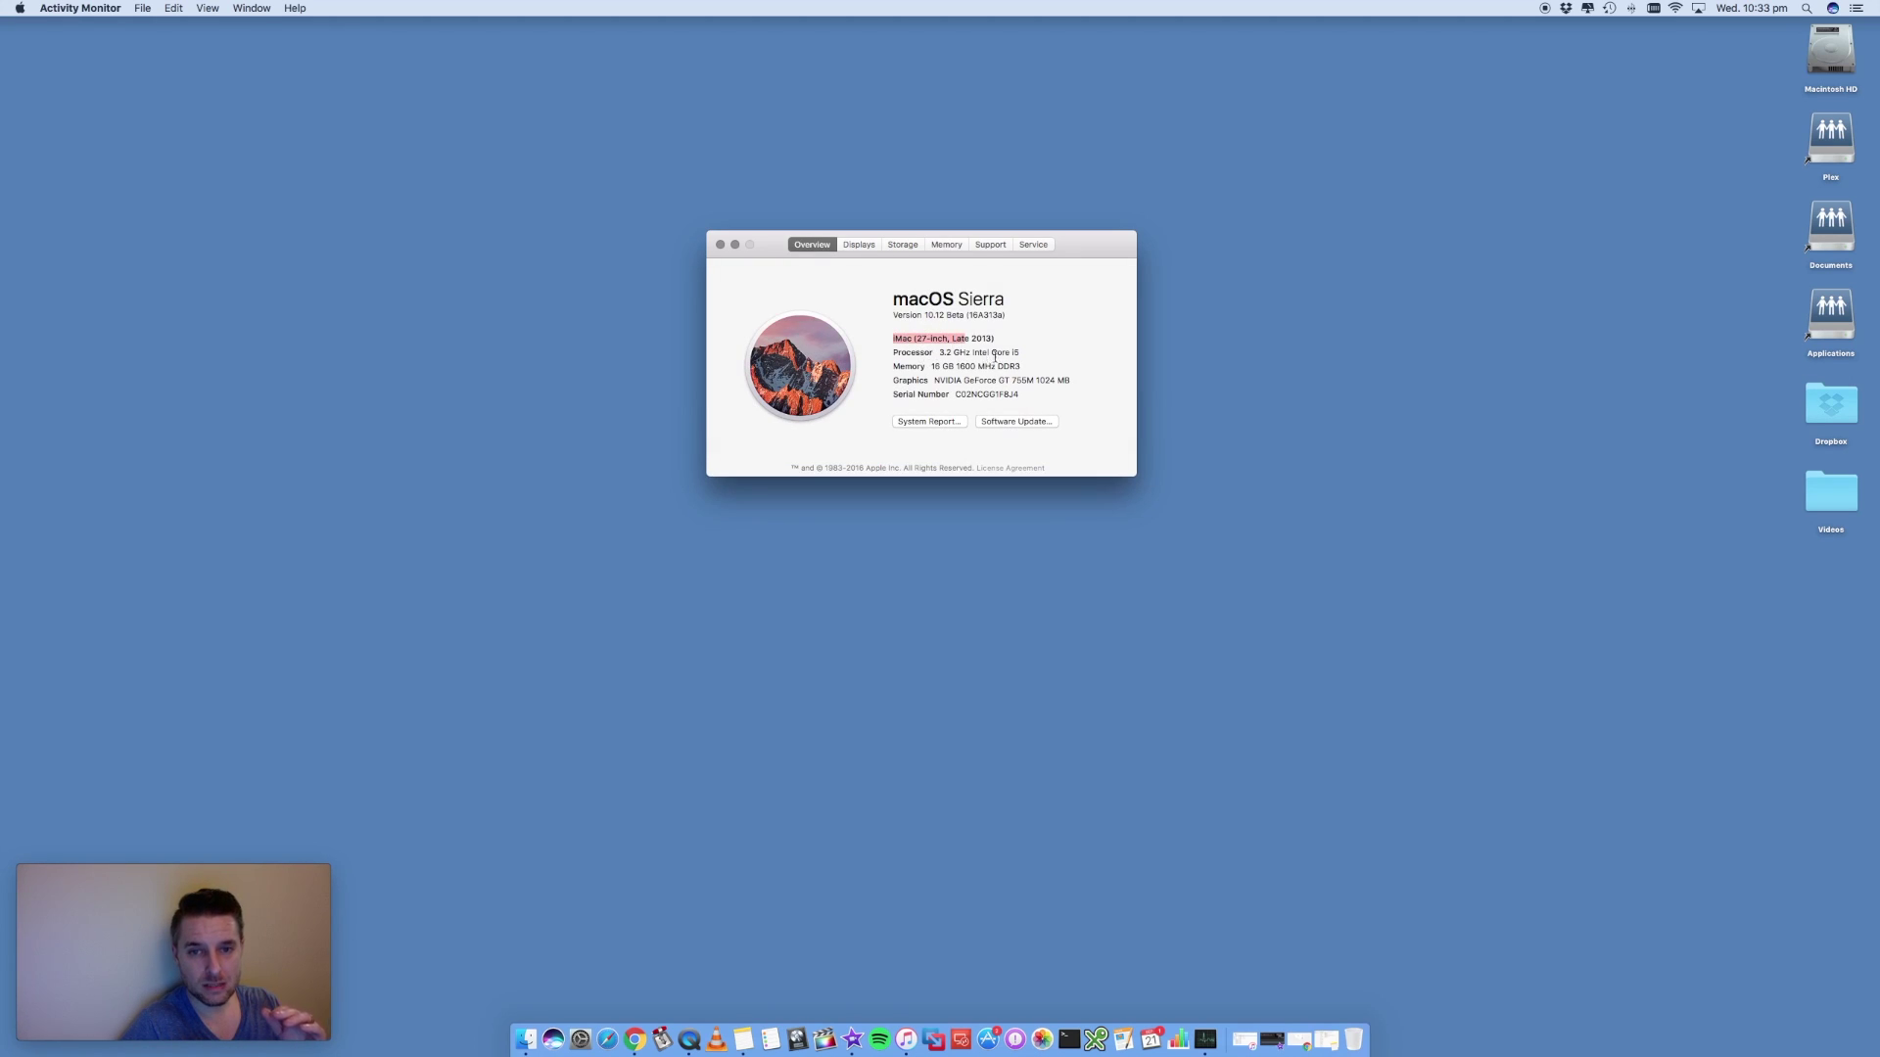
pyautogui.click(941, 247)
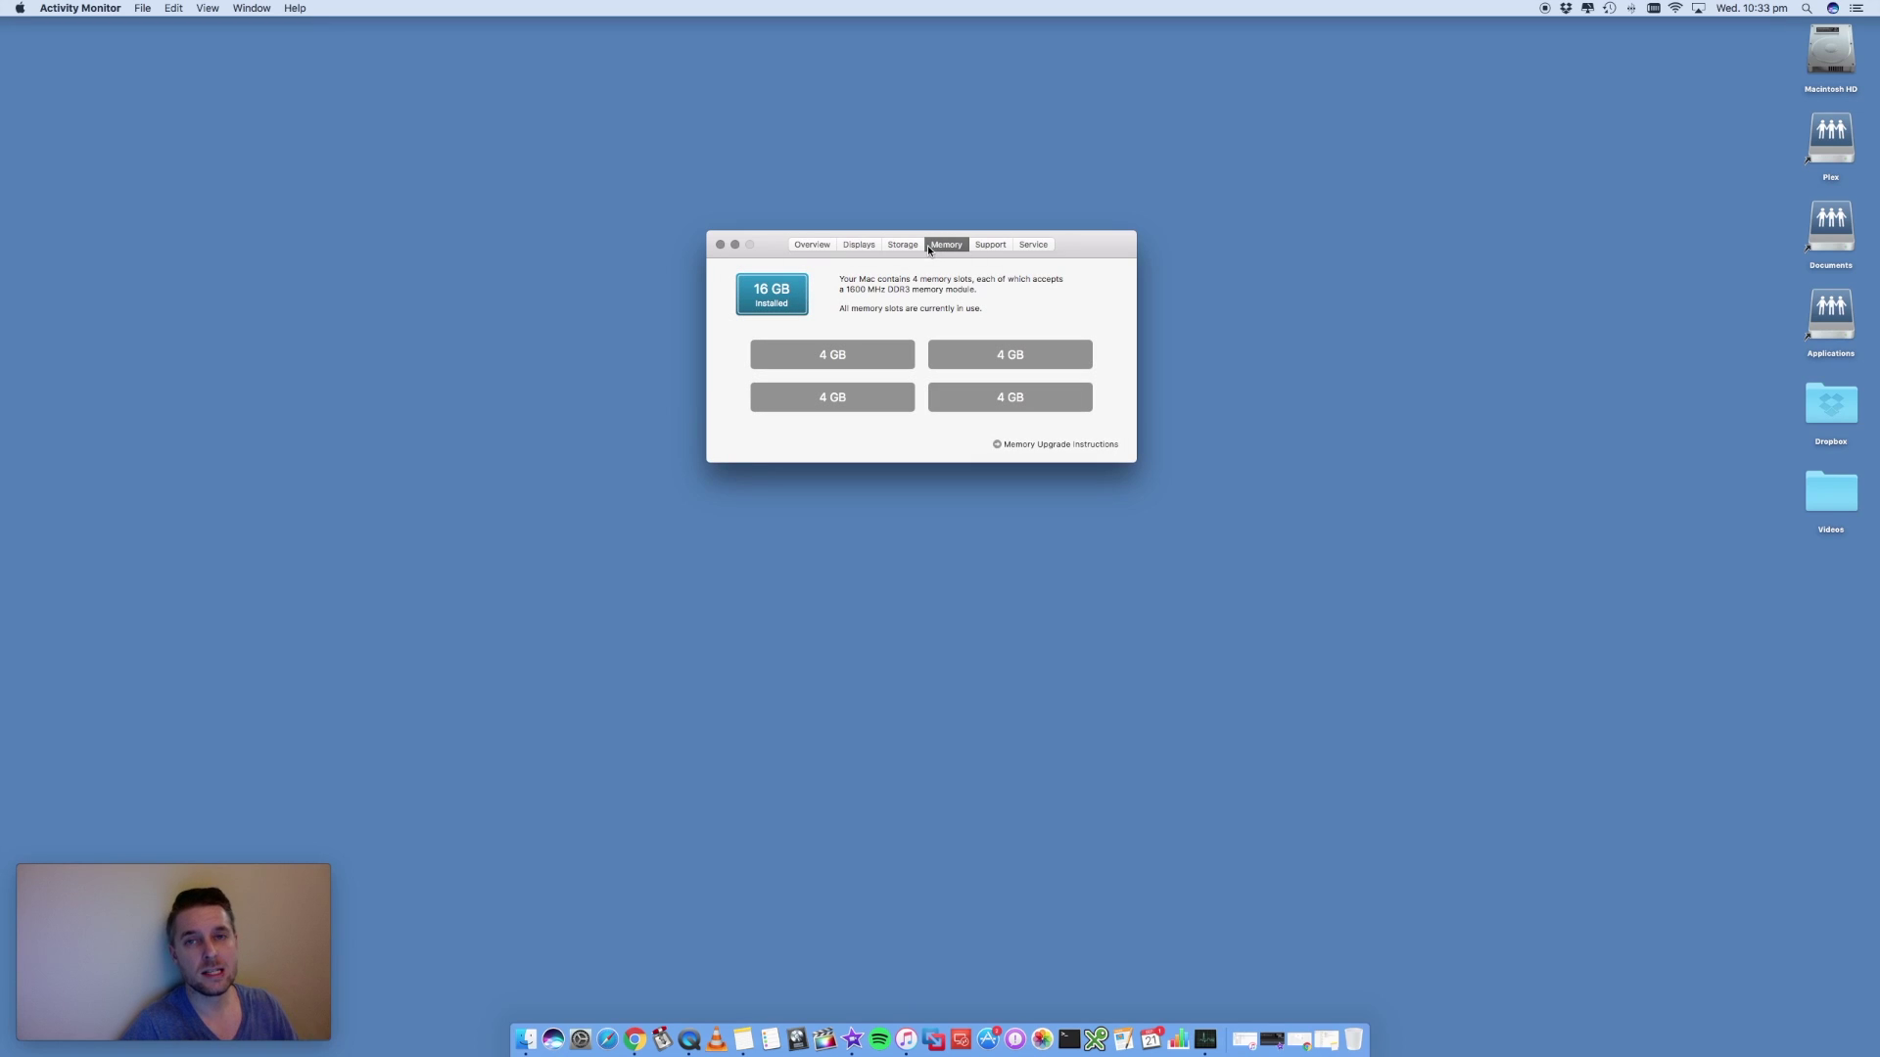